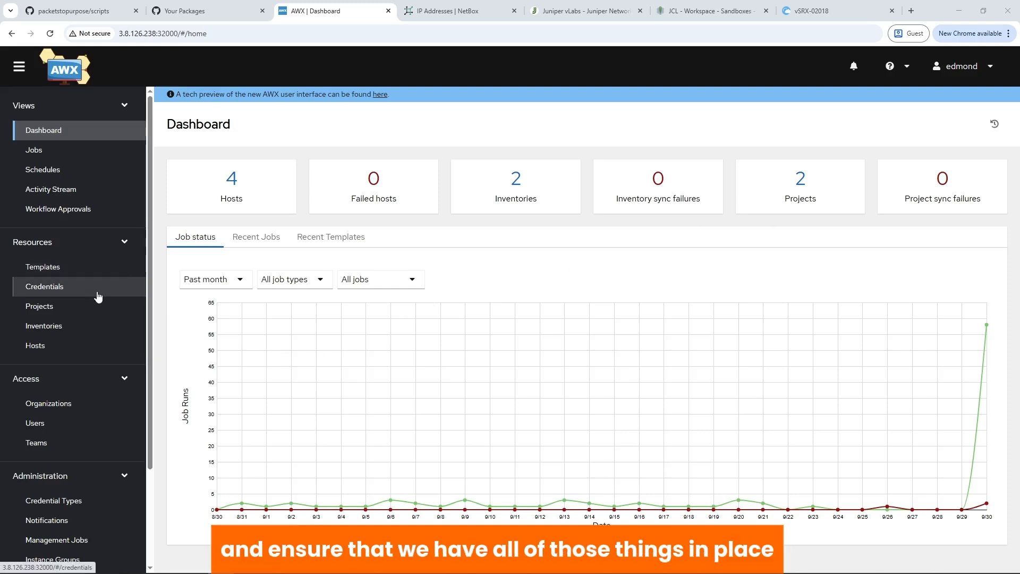
# Open the form for creating a new job template
pyautogui.click(67, 269)
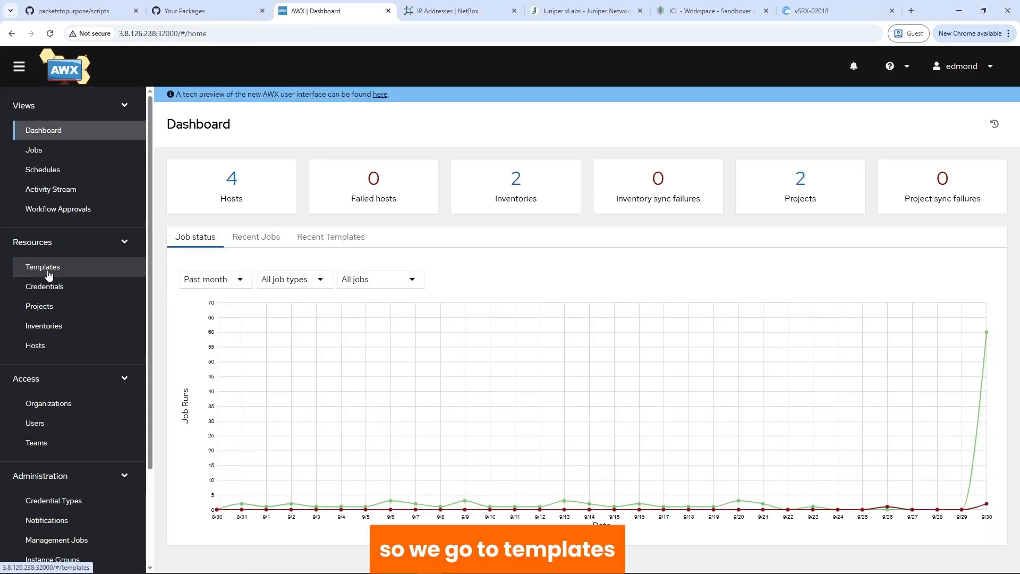
pyautogui.click(49, 272)
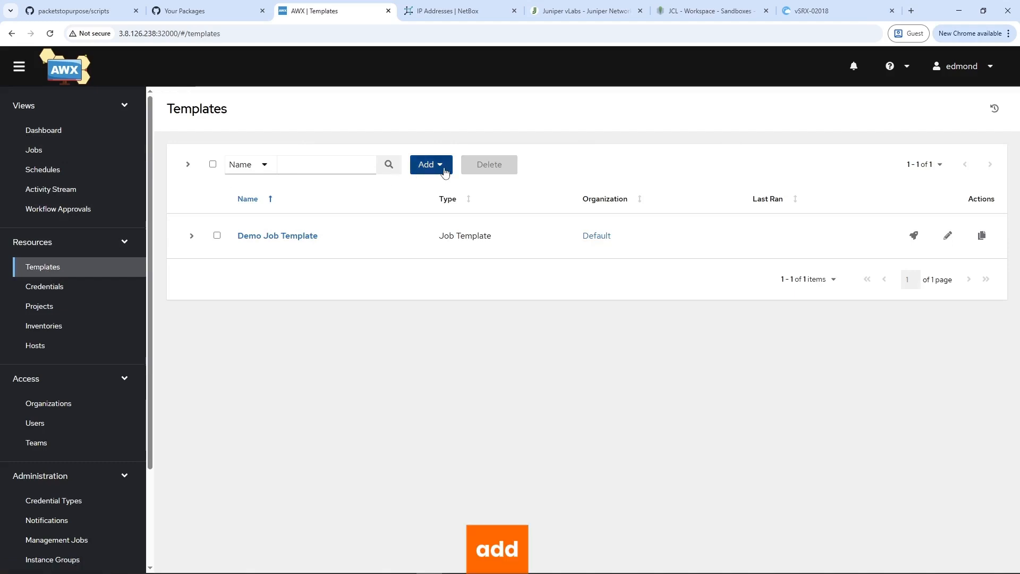
pyautogui.click(443, 168)
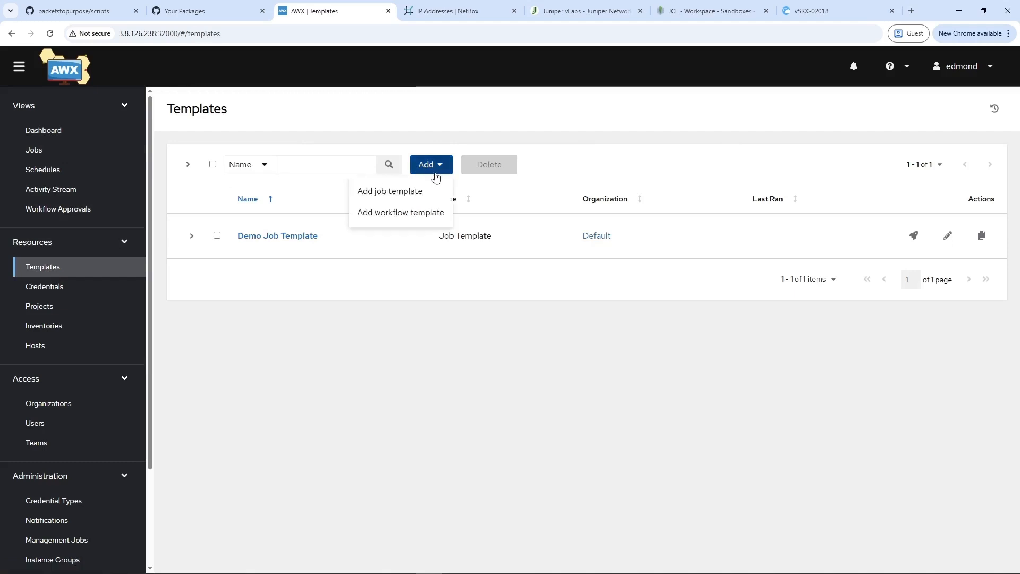
pyautogui.click(408, 196)
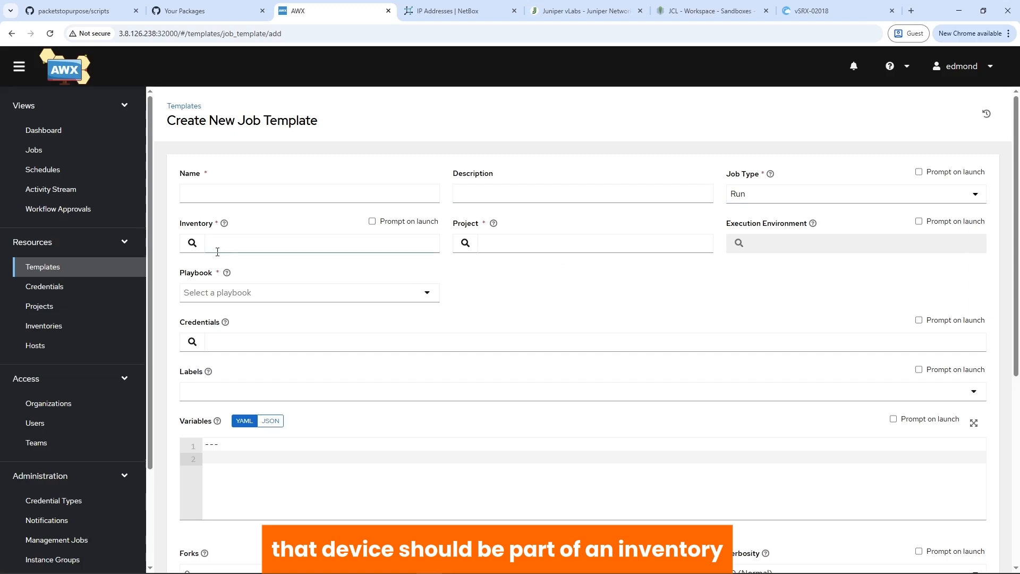
# Examine the inventory, project and playbook choices of the new job template without selecting any of them
pyautogui.click(192, 244)
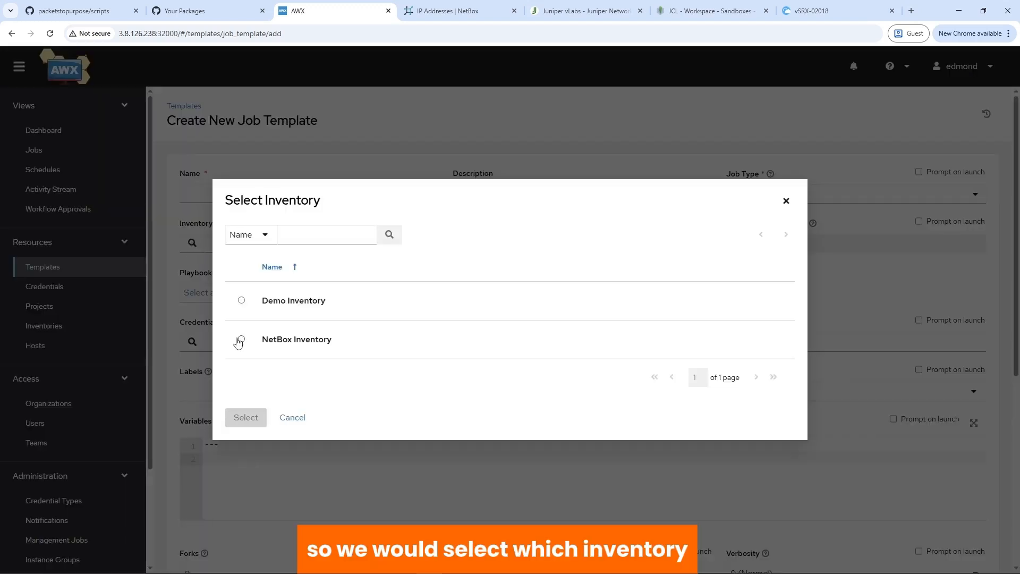
pyautogui.click(786, 200)
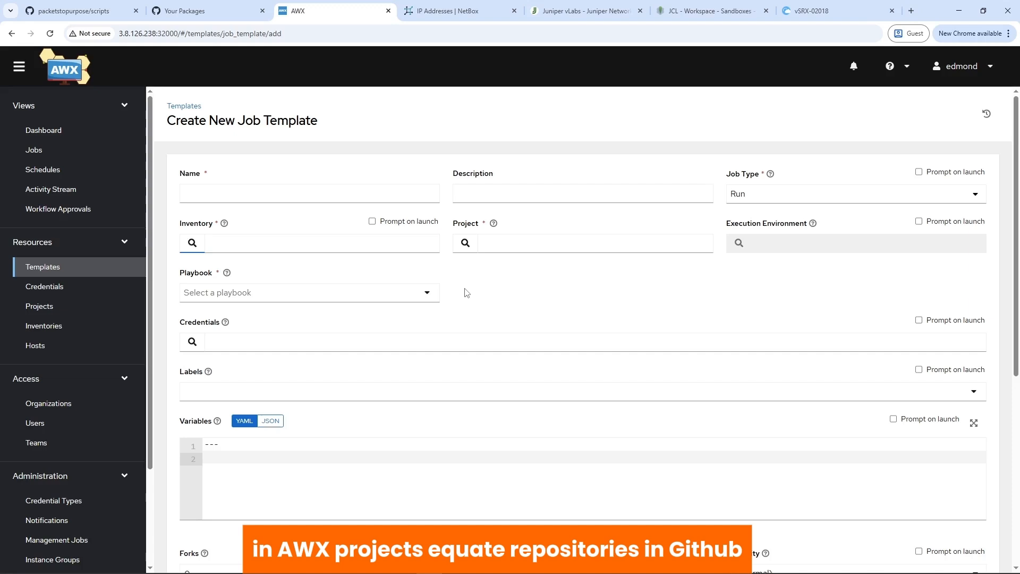
pyautogui.click(461, 250)
pyautogui.click(785, 202)
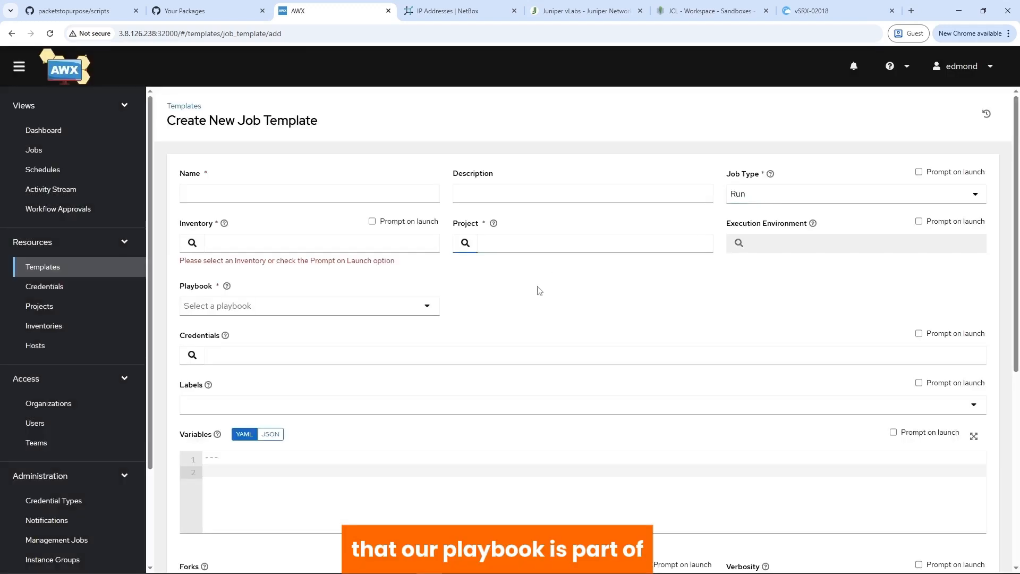
pyautogui.moveTo(757, 240)
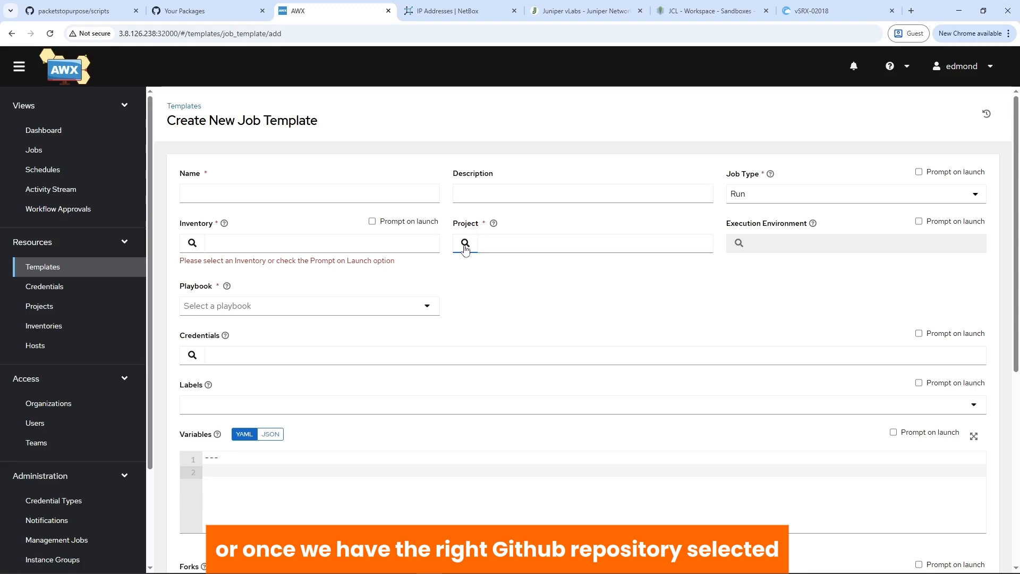
pyautogui.click(398, 309)
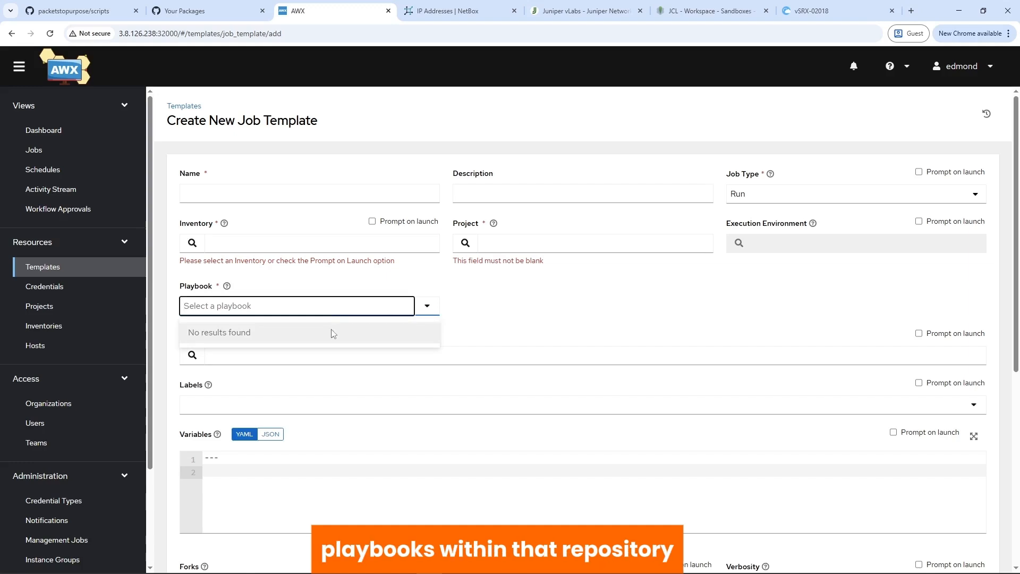
pyautogui.click(487, 321)
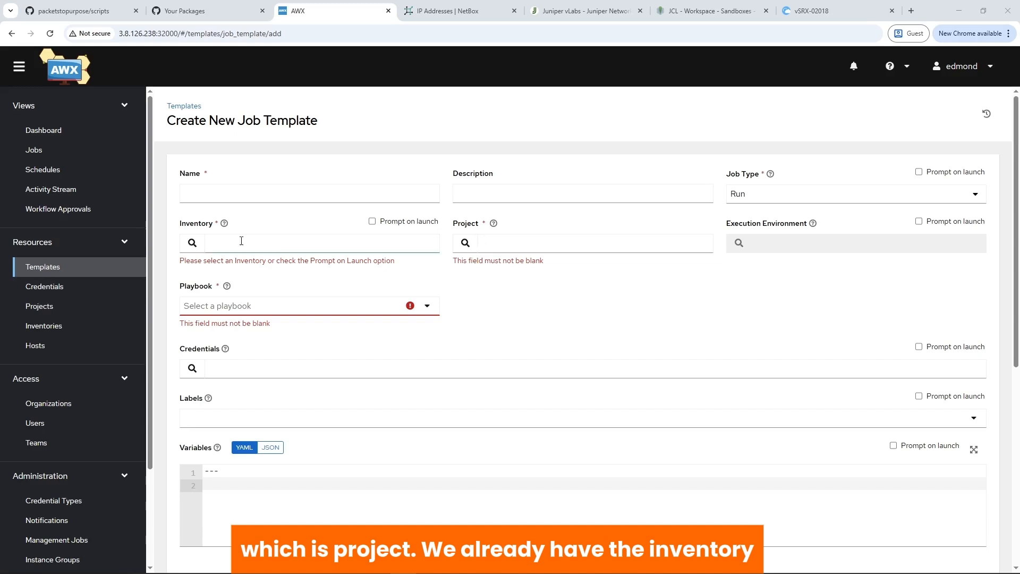
pyautogui.click(192, 242)
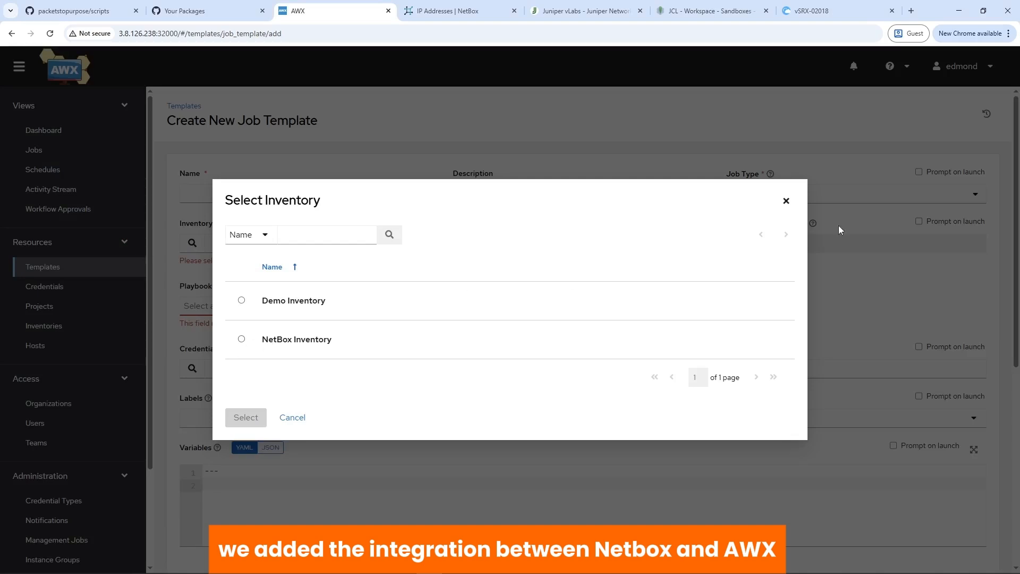
pyautogui.click(786, 201)
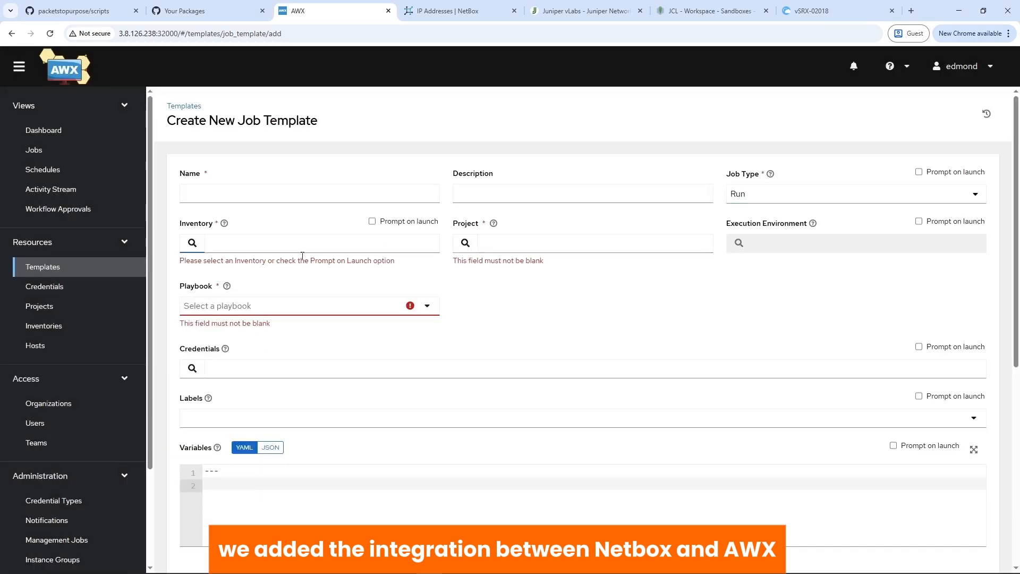
# Start a new project named Automation Scripts in the Velloxx Bank organization, with Git as the source control type
pyautogui.click(68, 307)
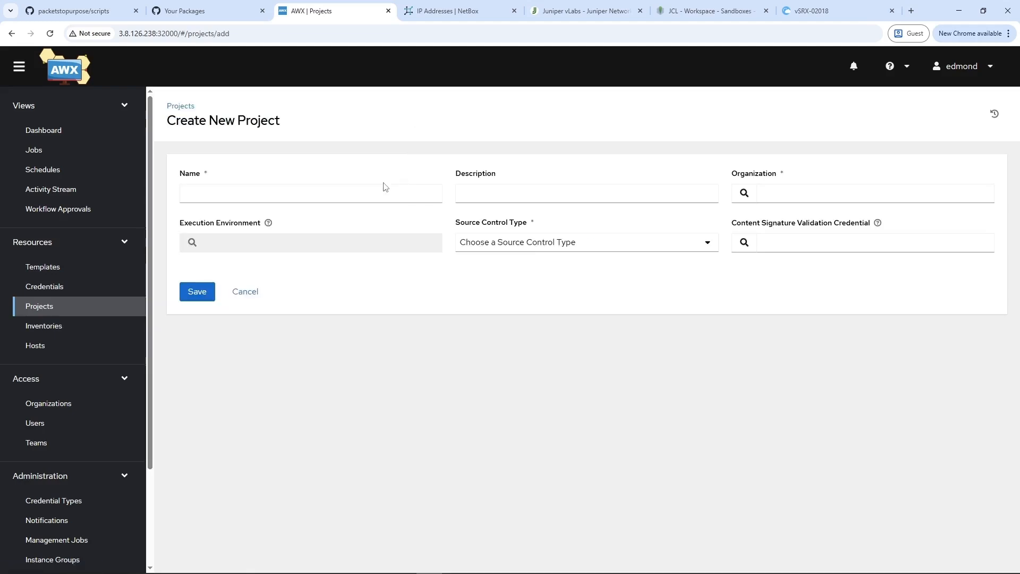
pyautogui.click(214, 186)
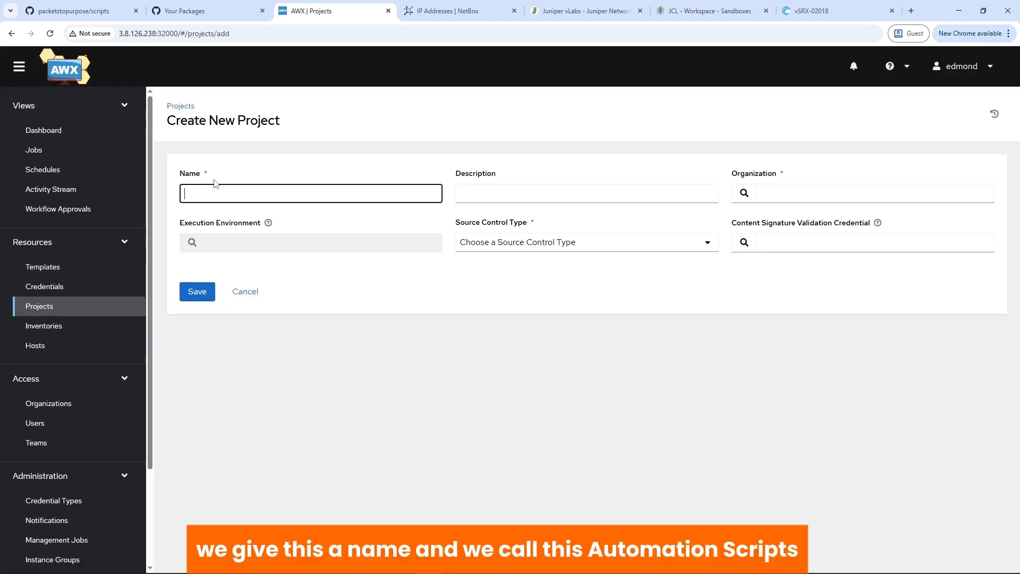
pyautogui.write('Automation Scripts')
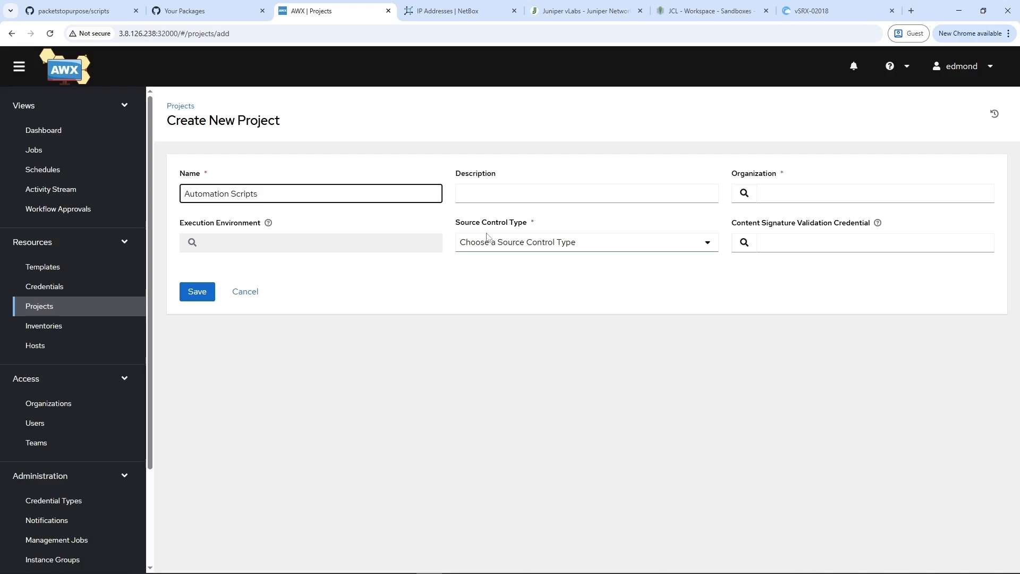
pyautogui.click(744, 193)
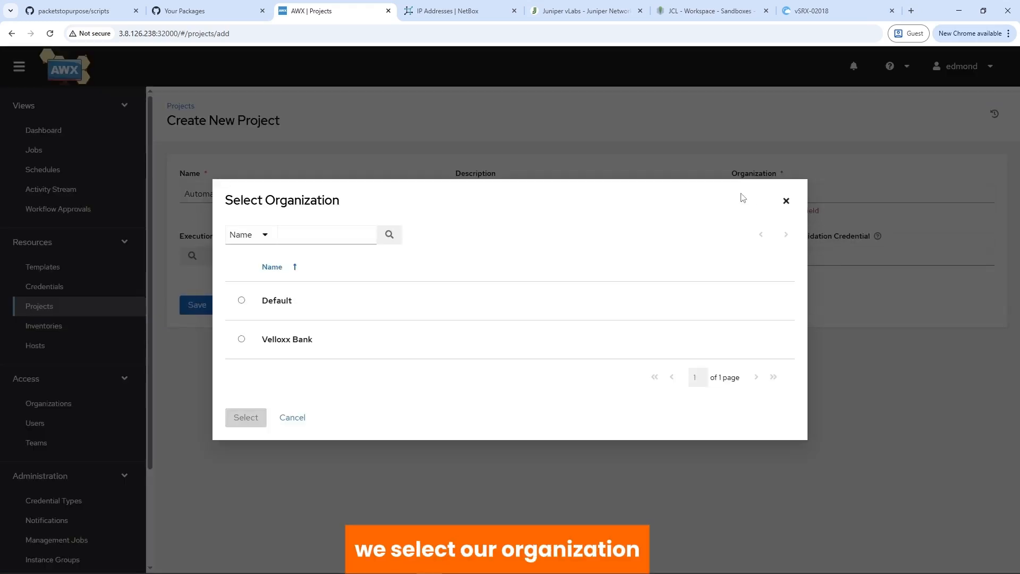
pyautogui.click(242, 340)
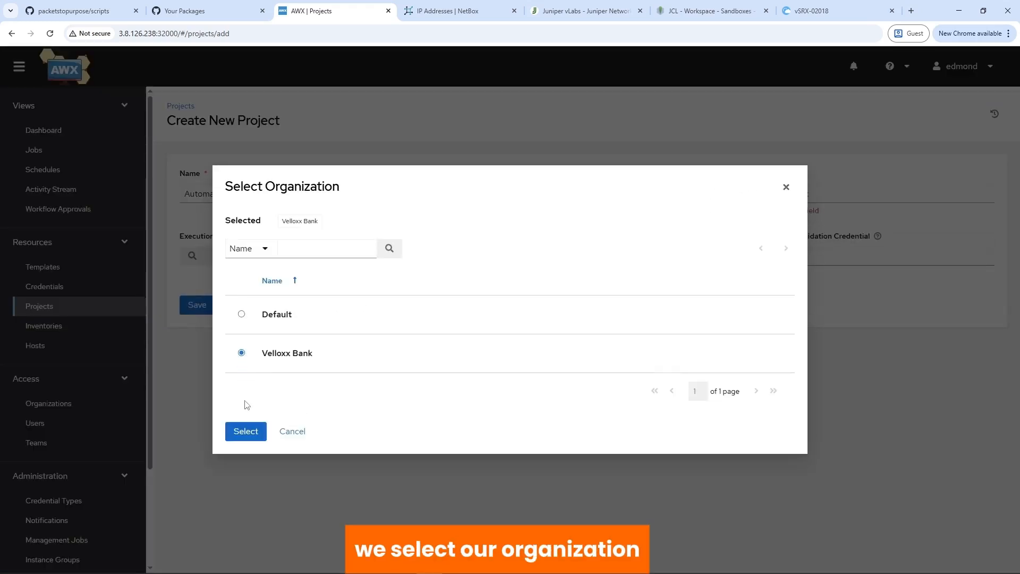
pyautogui.click(246, 430)
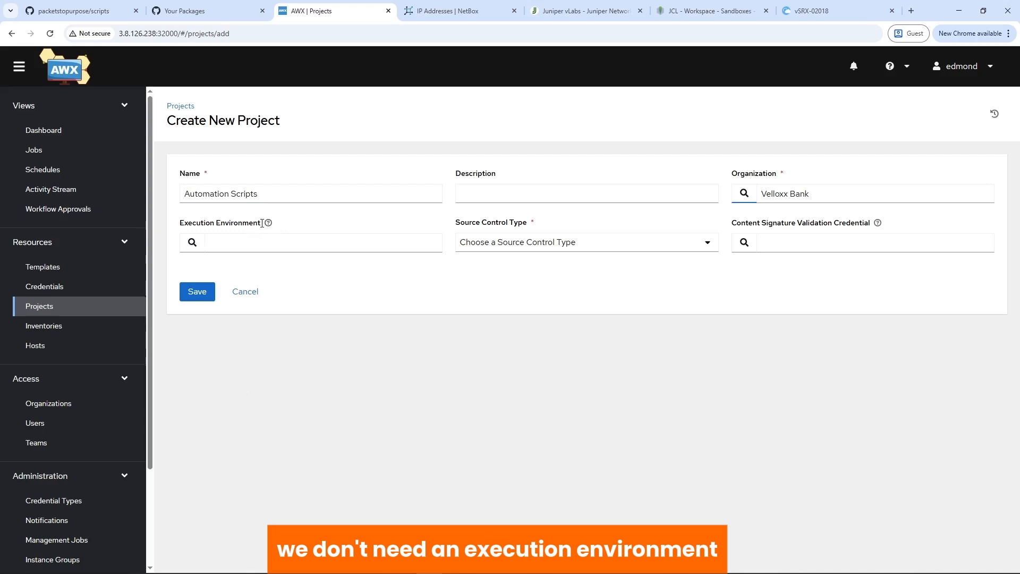
pyautogui.click(501, 242)
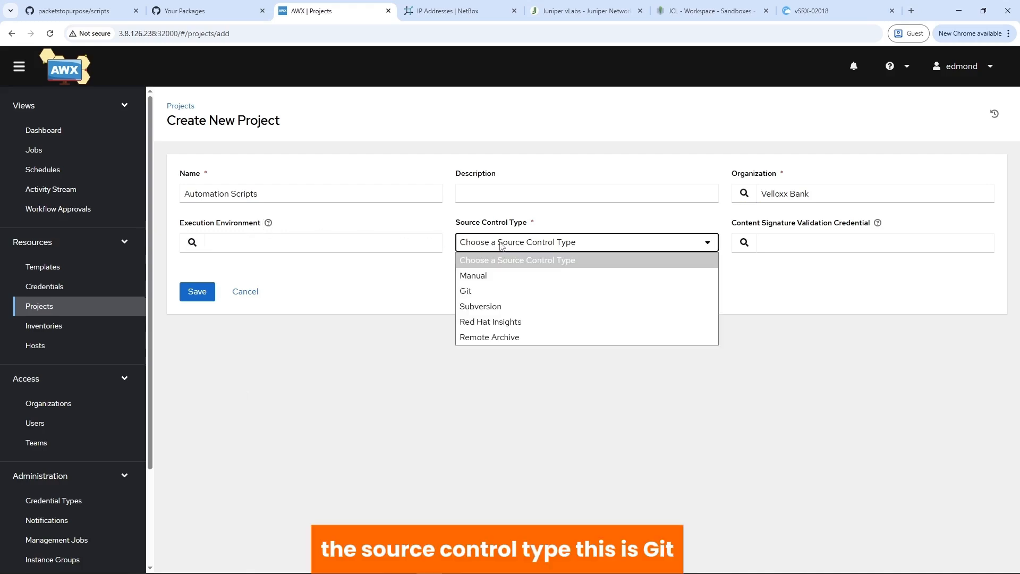
pyautogui.click(476, 290)
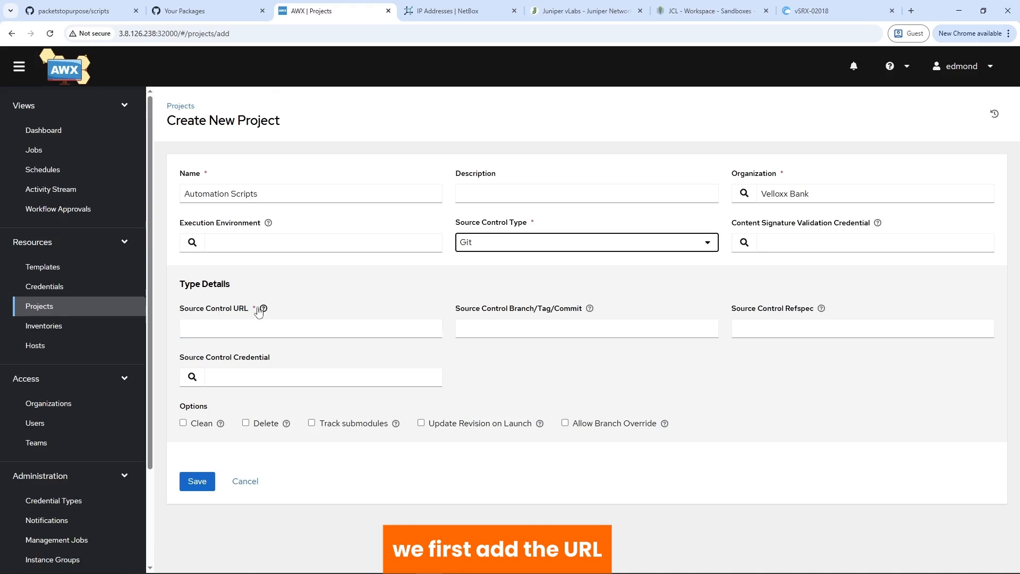
# Copy the scripts repository's SSH clone URL from GitHub into the AWX project's source control URL and set the branch to main
pyautogui.click(93, 12)
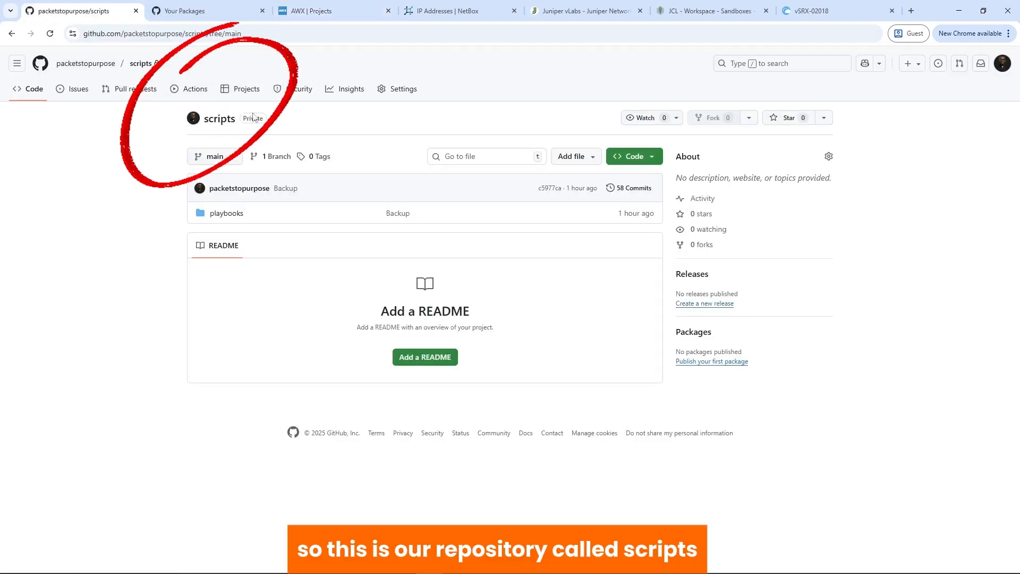
pyautogui.click(634, 156)
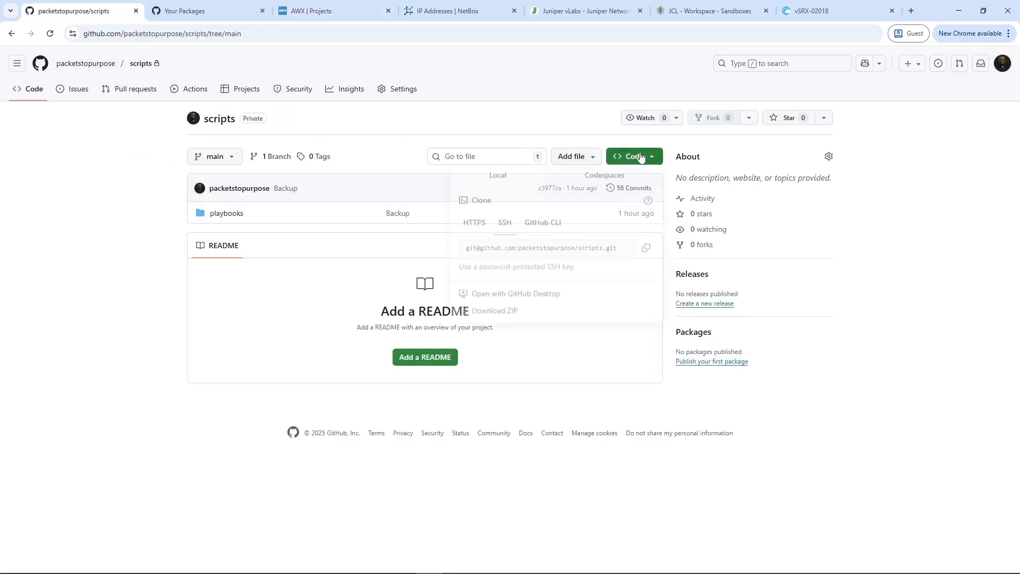
pyautogui.click(644, 252)
pyautogui.click(314, 11)
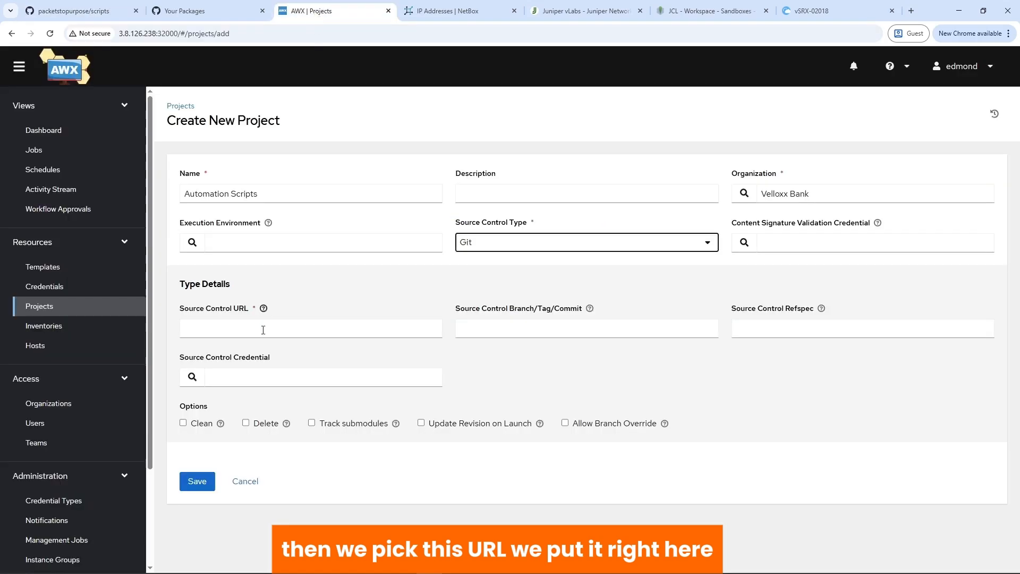
pyautogui.click(261, 329)
pyautogui.hotkey('ctrl', 'v')
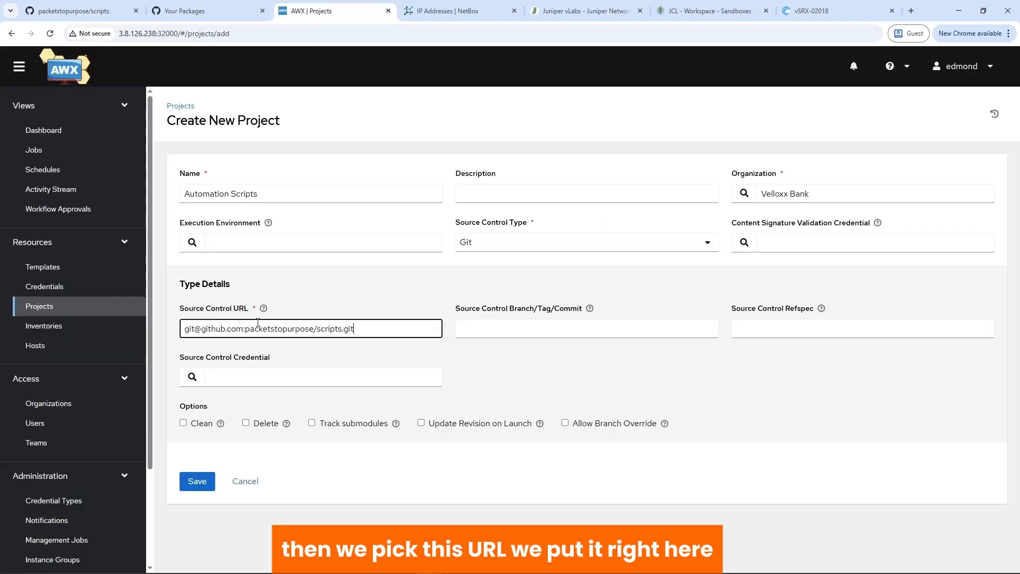
pyautogui.click(503, 326)
pyautogui.write('main')
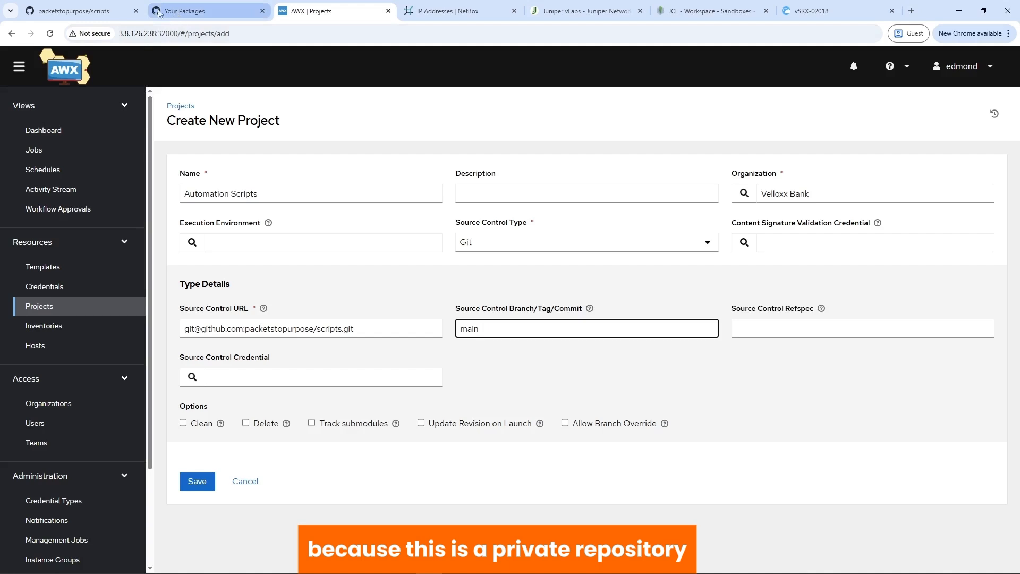
# Assign the GitHub source control credential for the private repository and save the Automation Scripts project
pyautogui.click(74, 11)
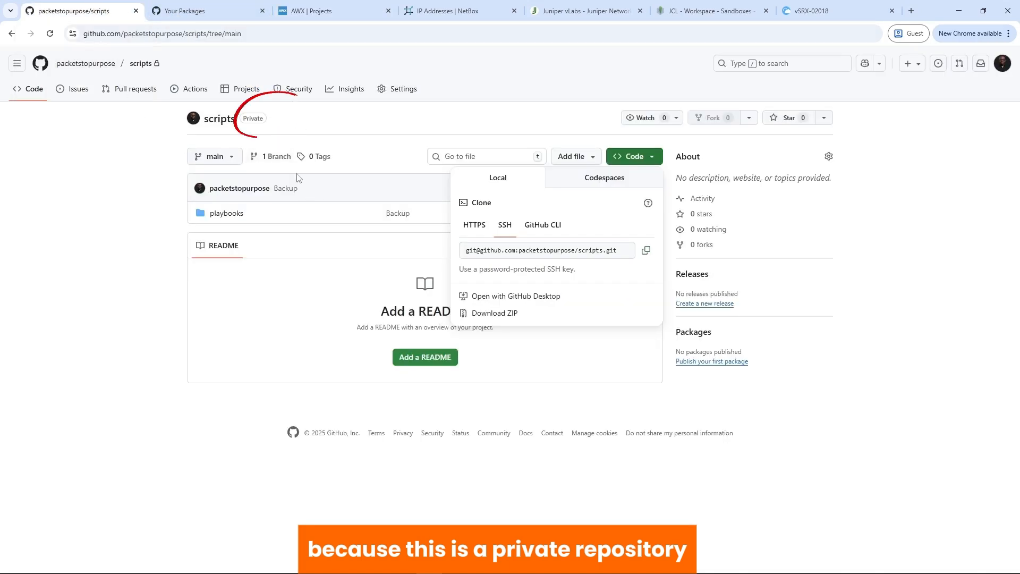
pyautogui.click(307, 10)
pyautogui.click(192, 378)
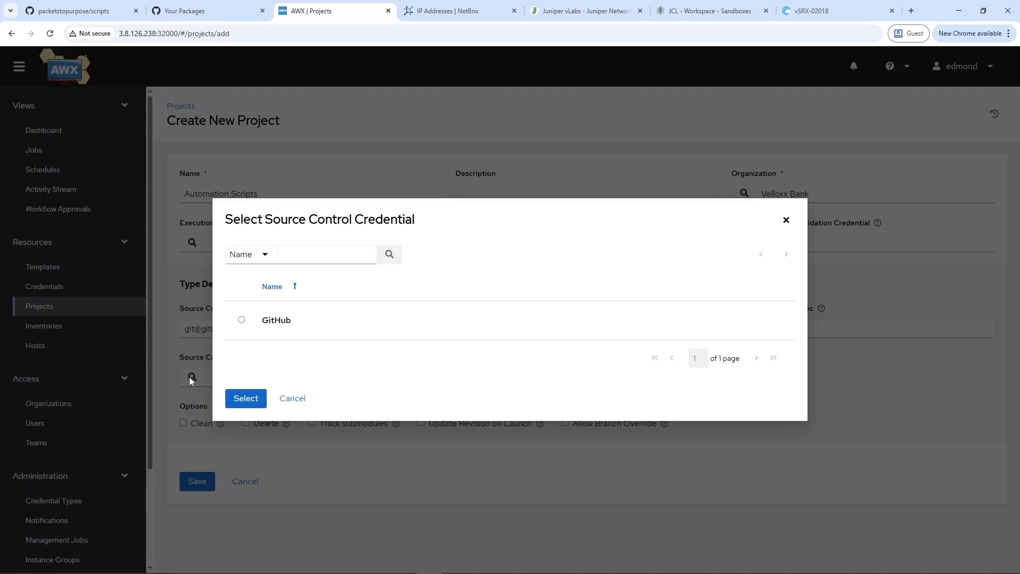
pyautogui.click(241, 321)
pyautogui.click(244, 415)
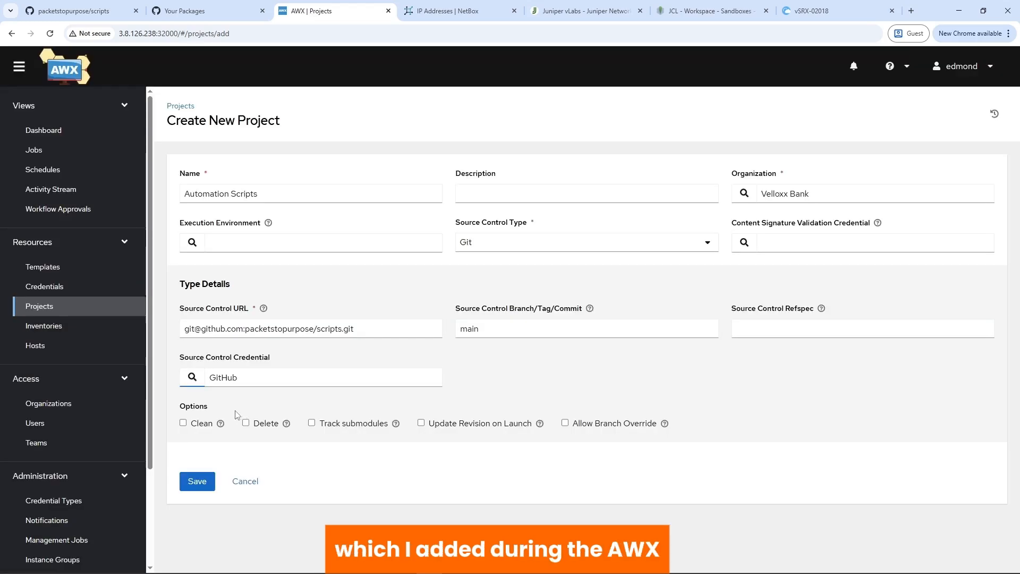
pyautogui.click(196, 481)
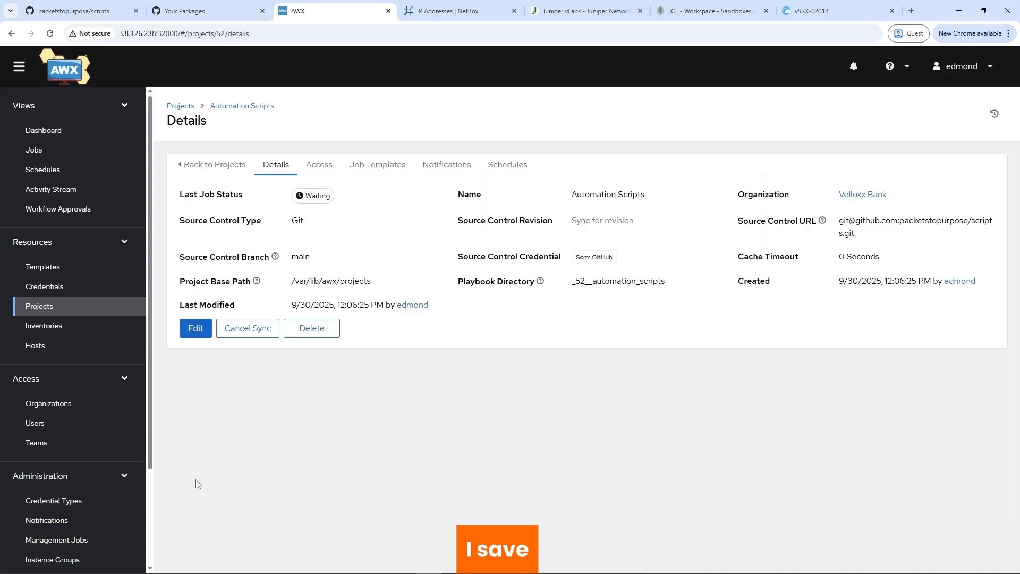
pyautogui.moveTo(309, 199)
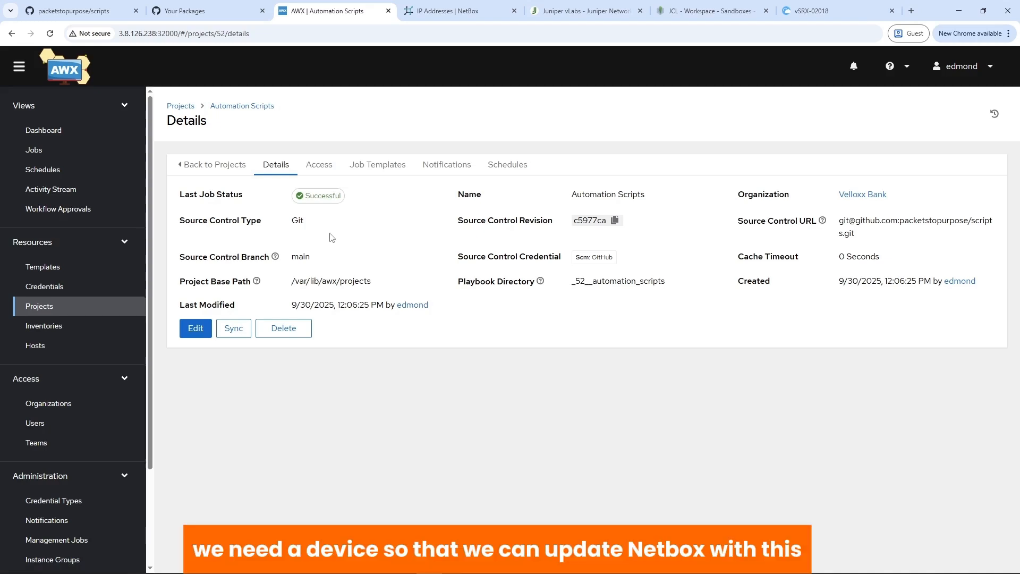
# Switch to Juniper vLabs, look through the standalone and routing topologies, and view the running Standalone vSRX sandbox
pyautogui.click(572, 15)
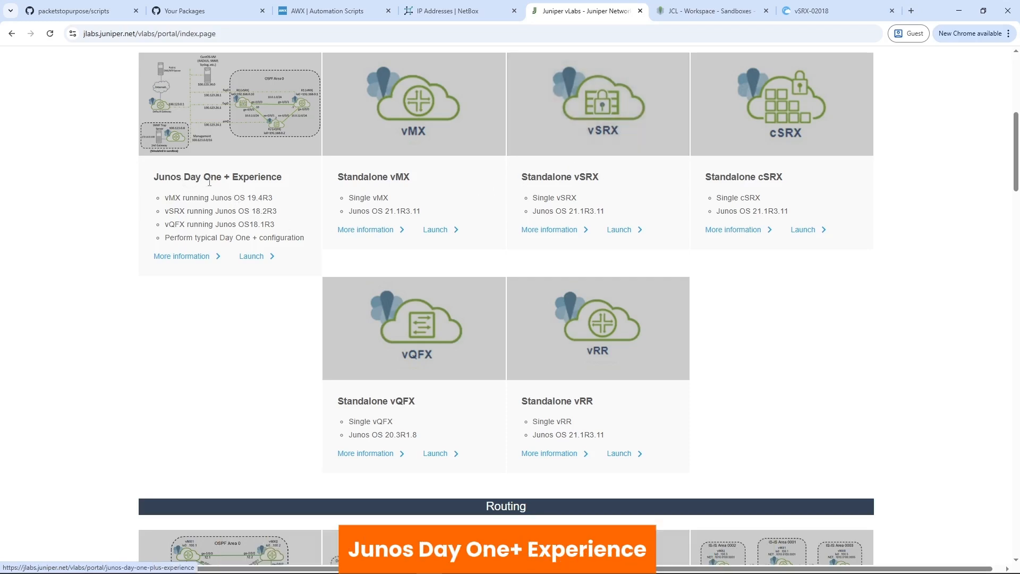
pyautogui.scroll(-6, 343, 268)
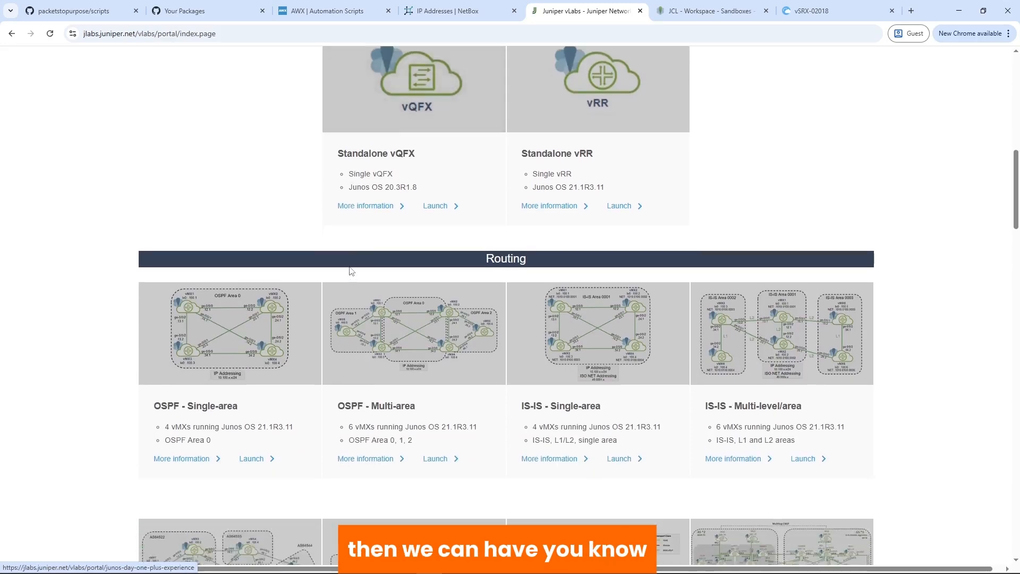
pyautogui.scroll(1, 346, 272)
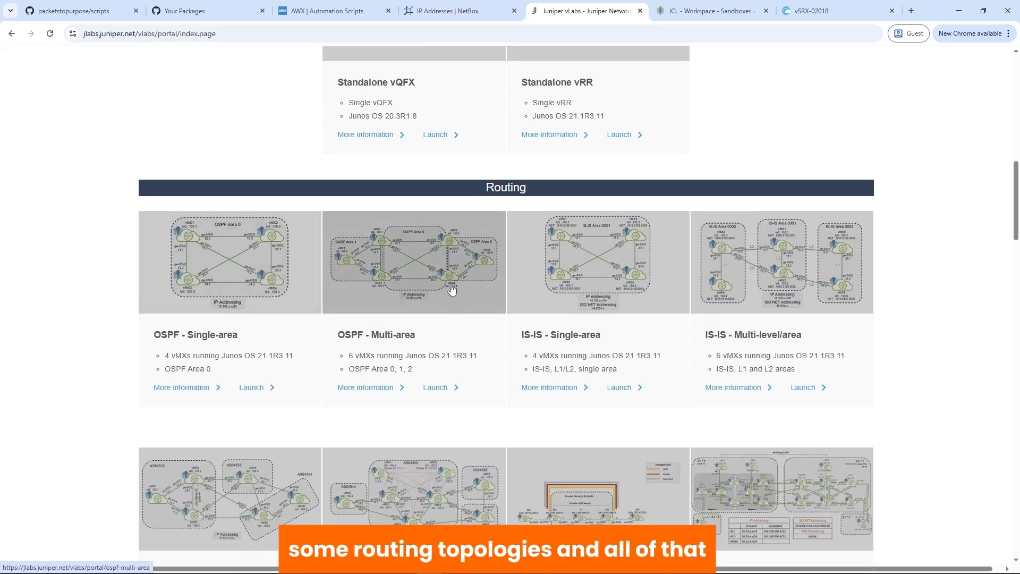
pyautogui.scroll(10, 526, 234)
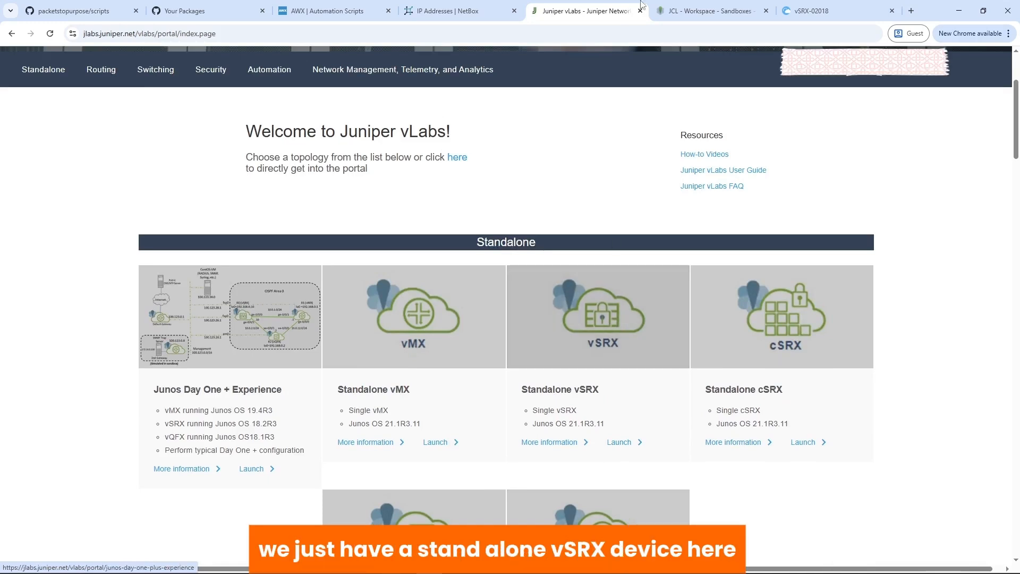
pyautogui.click(688, 16)
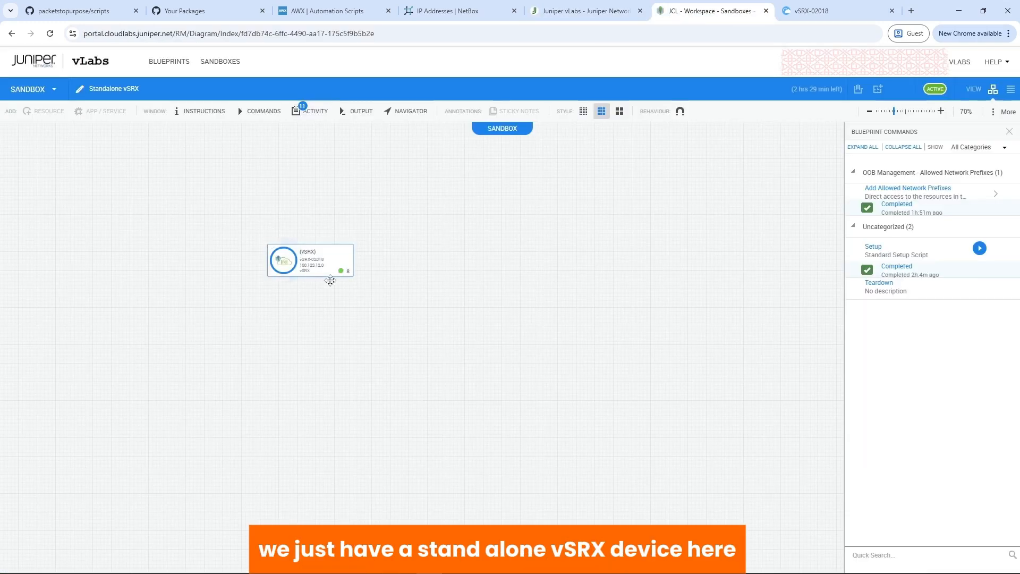
# Switch to NetBox and view the device list to check the IP address of the ACC-DC-VPN-GW device
pyautogui.moveTo(344, 279)
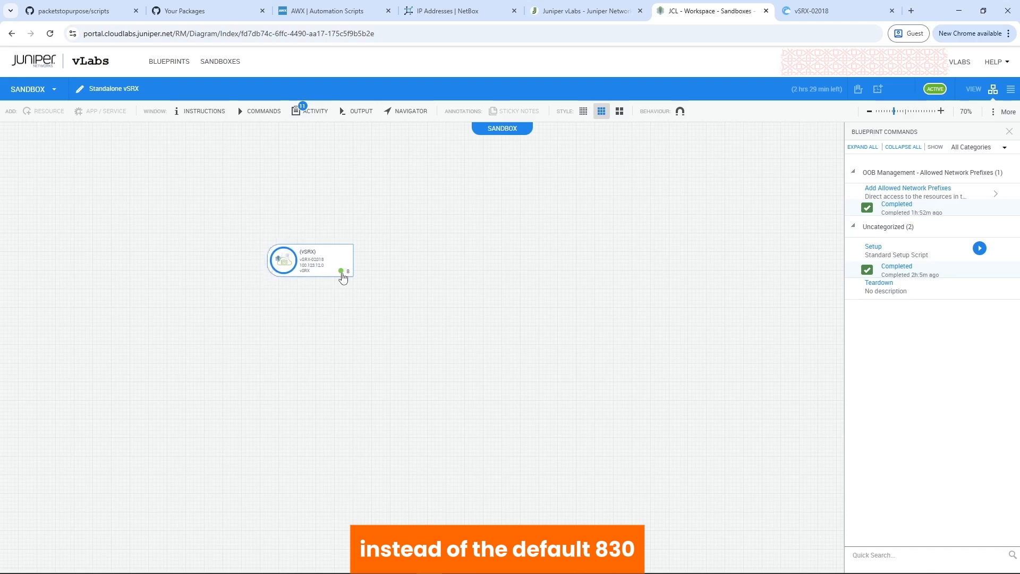
pyautogui.moveTo(343, 277)
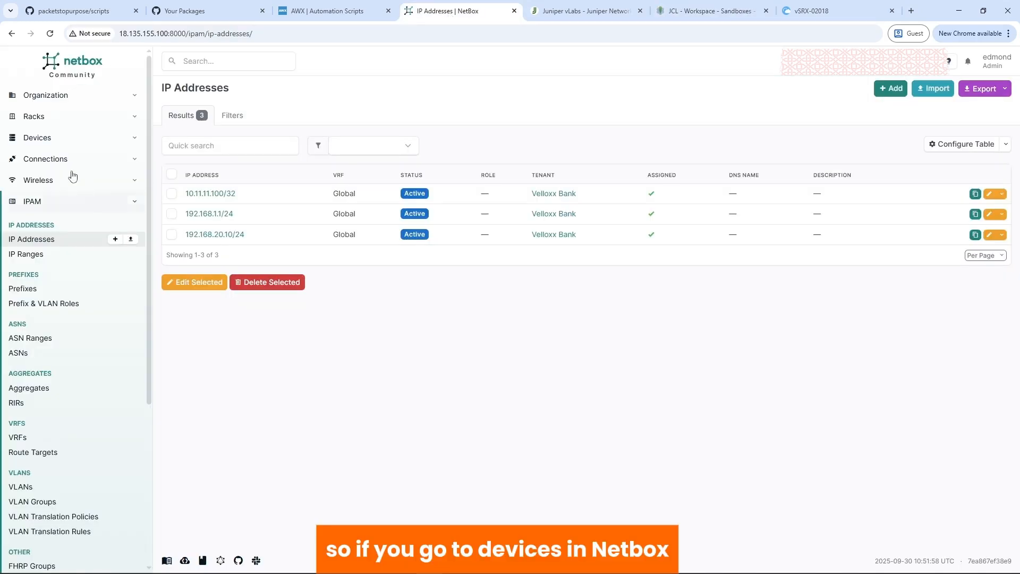
pyautogui.click(36, 138)
pyautogui.click(27, 176)
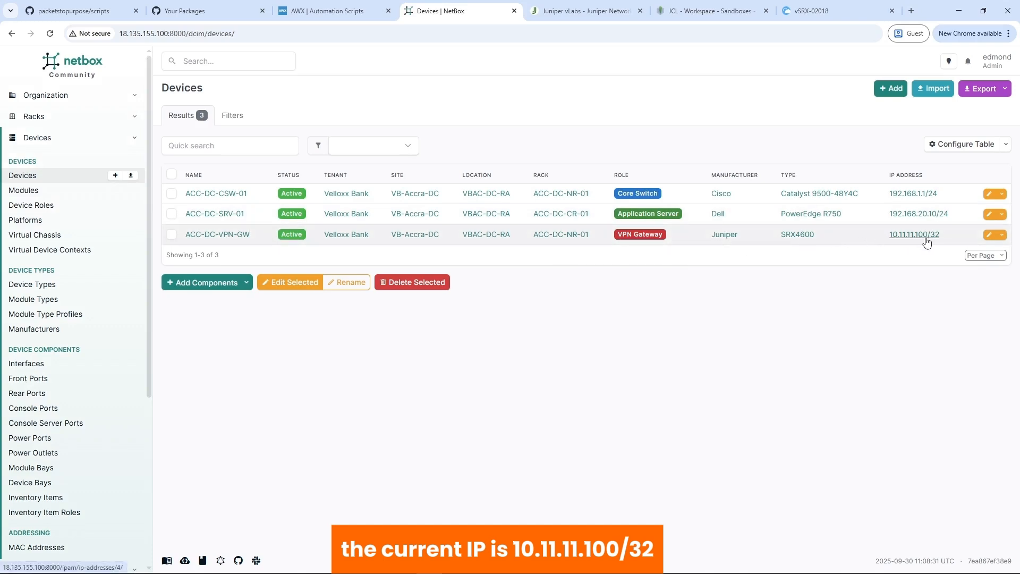
# Edit the 10.11.11.100/32 address record in NetBox's IPAM and set its address to 66.129.235.201/32
pyautogui.scroll(-4, 68, 497)
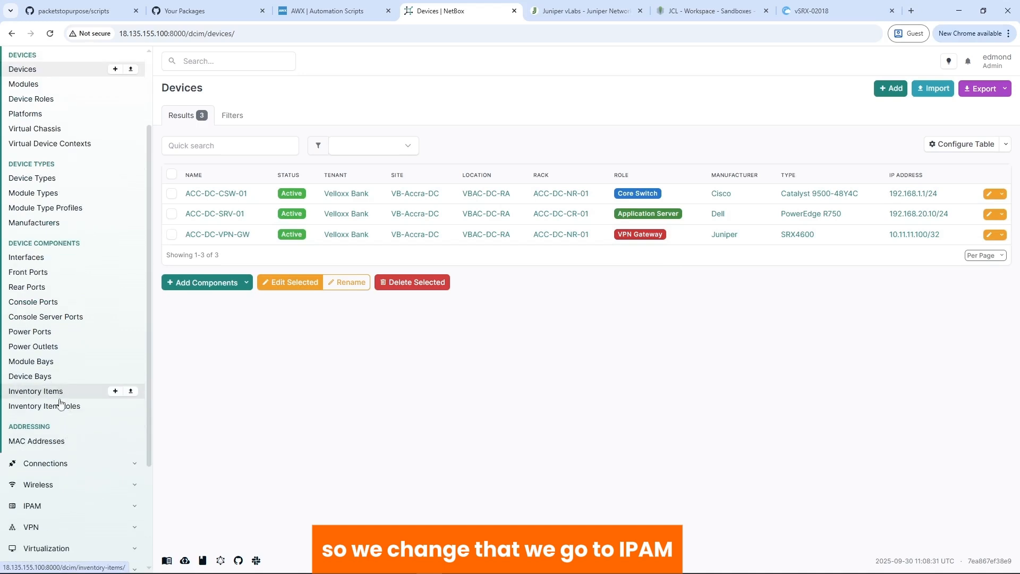
pyautogui.click(39, 506)
pyautogui.click(40, 319)
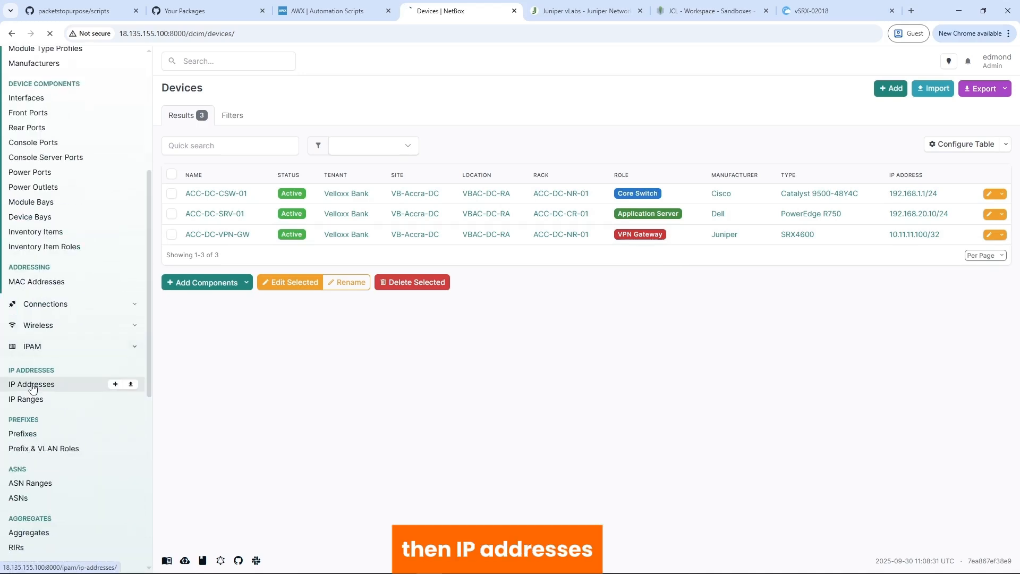
pyautogui.click(989, 195)
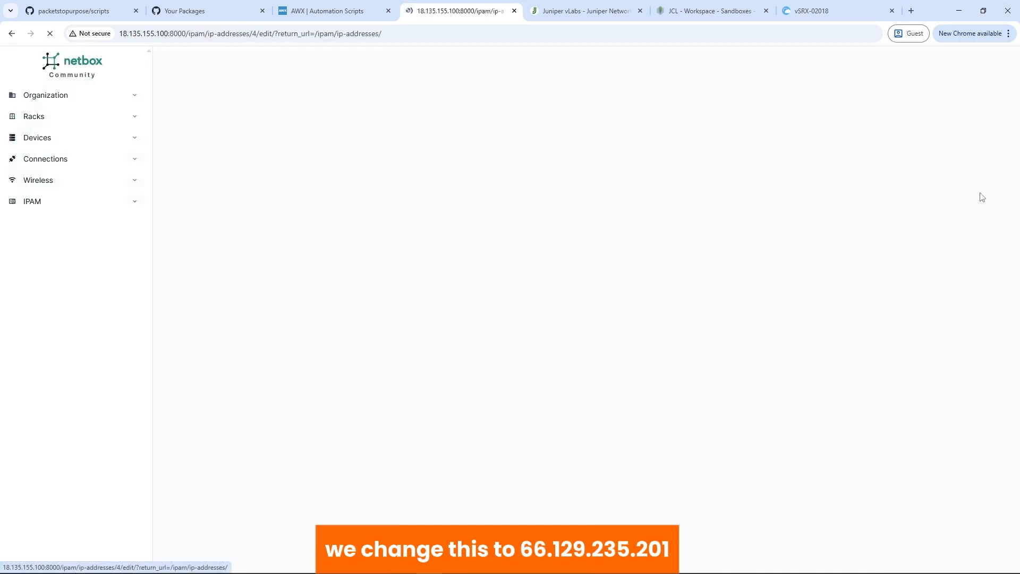
pyautogui.doubleClick(528, 180)
pyautogui.write('6')
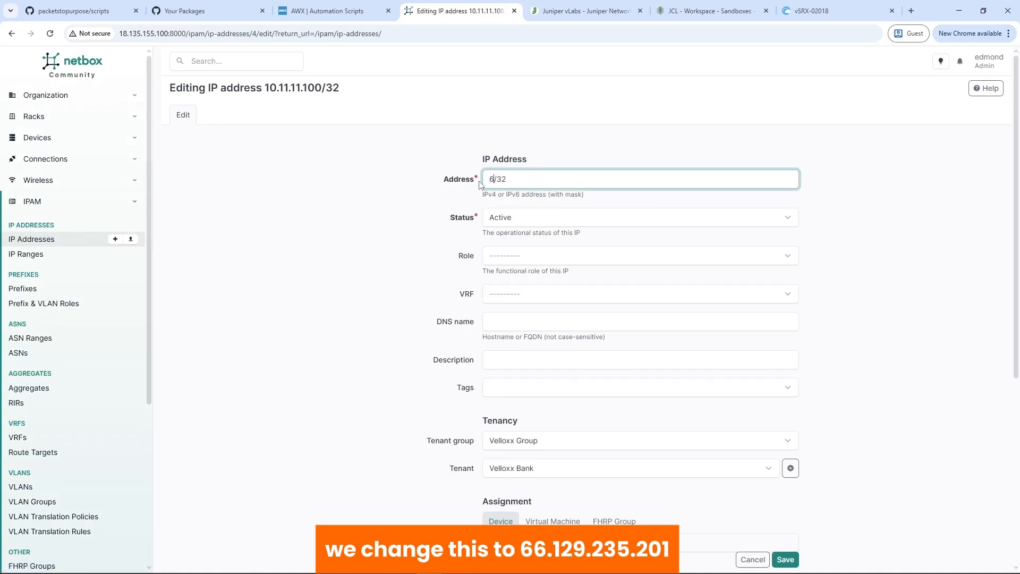
pyautogui.write('6.129.235.201')
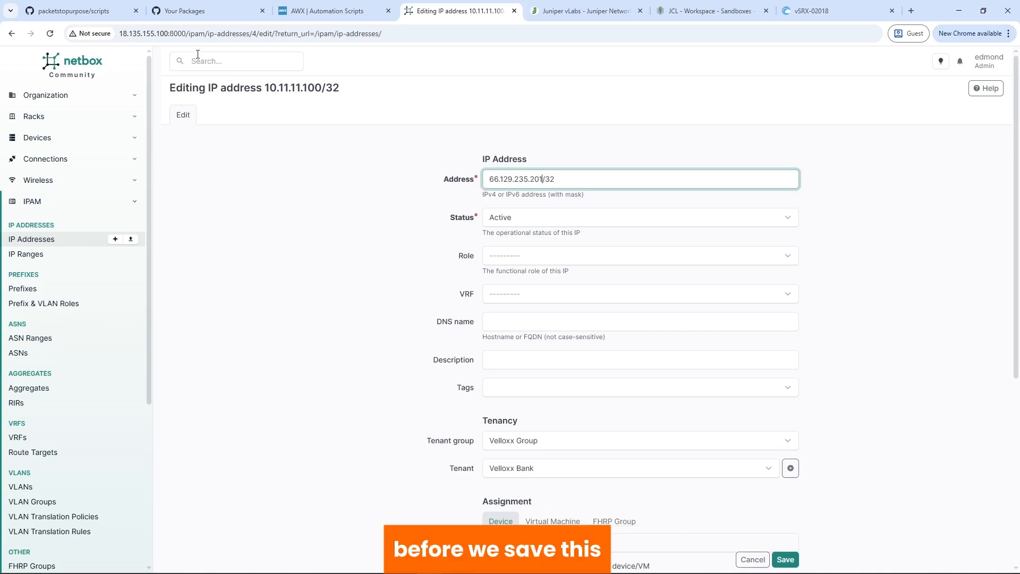
# Switch to AWX and check the ACC-DC-VPN-GW host's ansible_host variable and the NetBox Inventory Refresh schedule
pyautogui.click(320, 12)
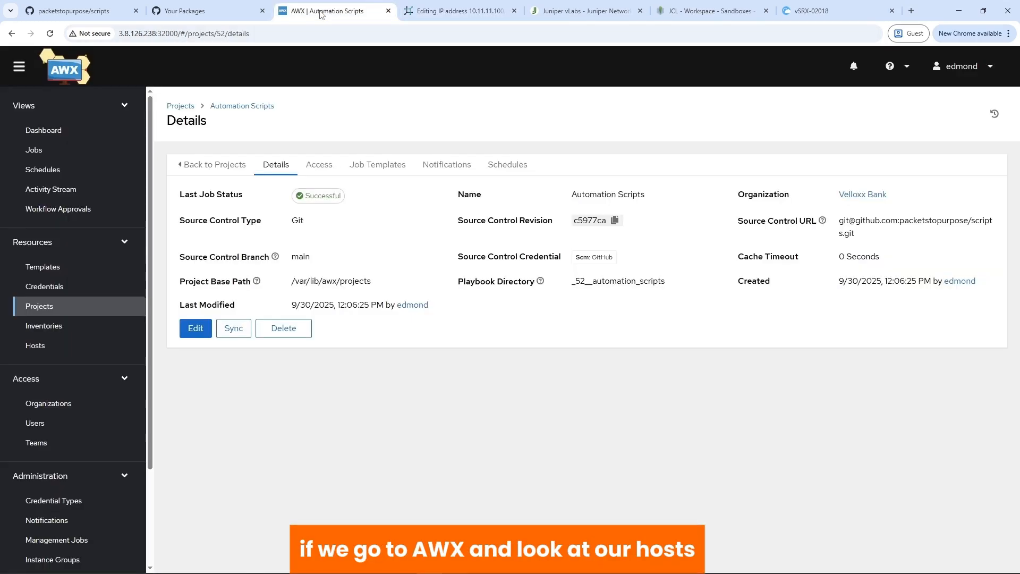
pyautogui.click(36, 349)
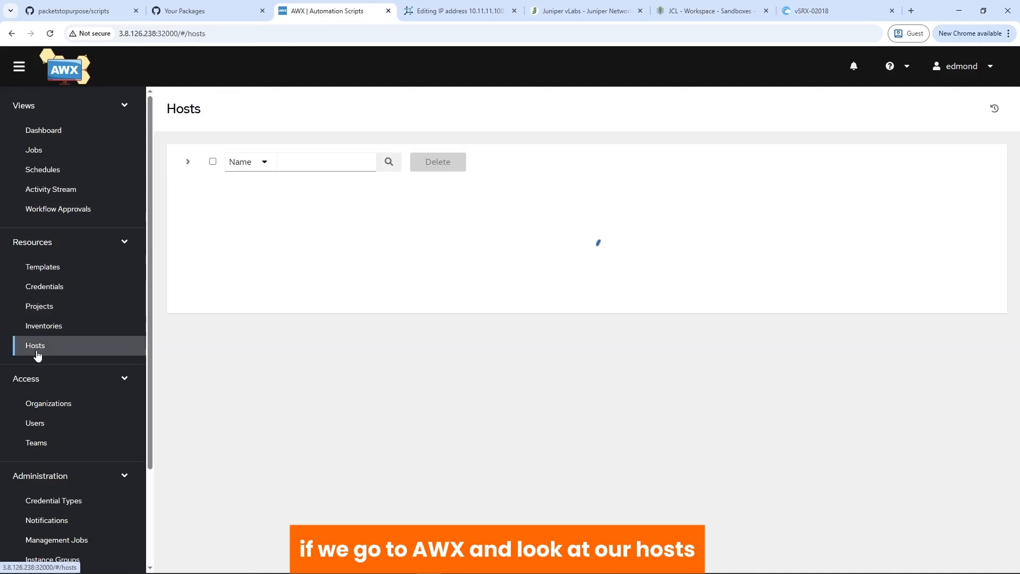
pyautogui.click(282, 331)
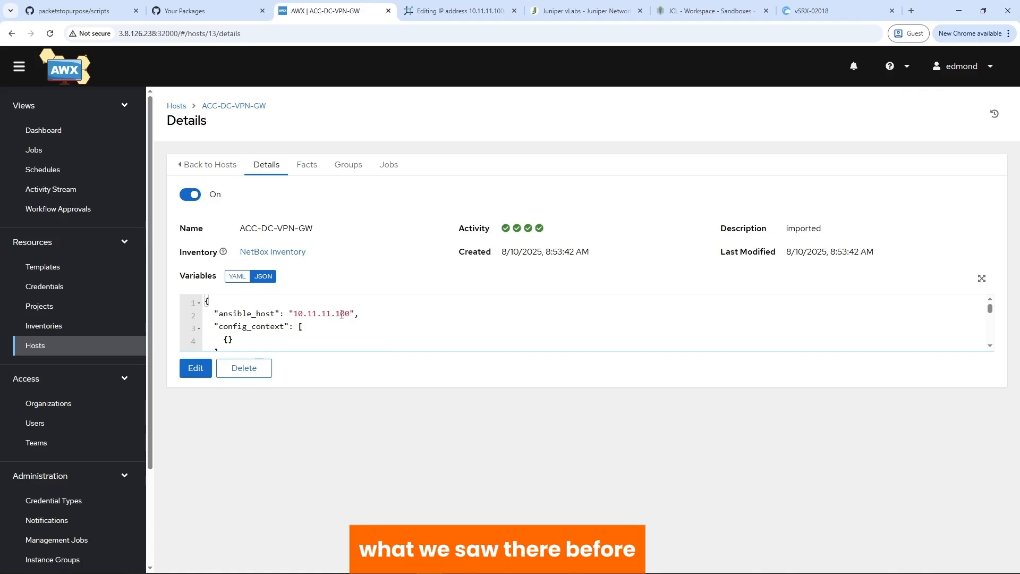
pyautogui.click(65, 172)
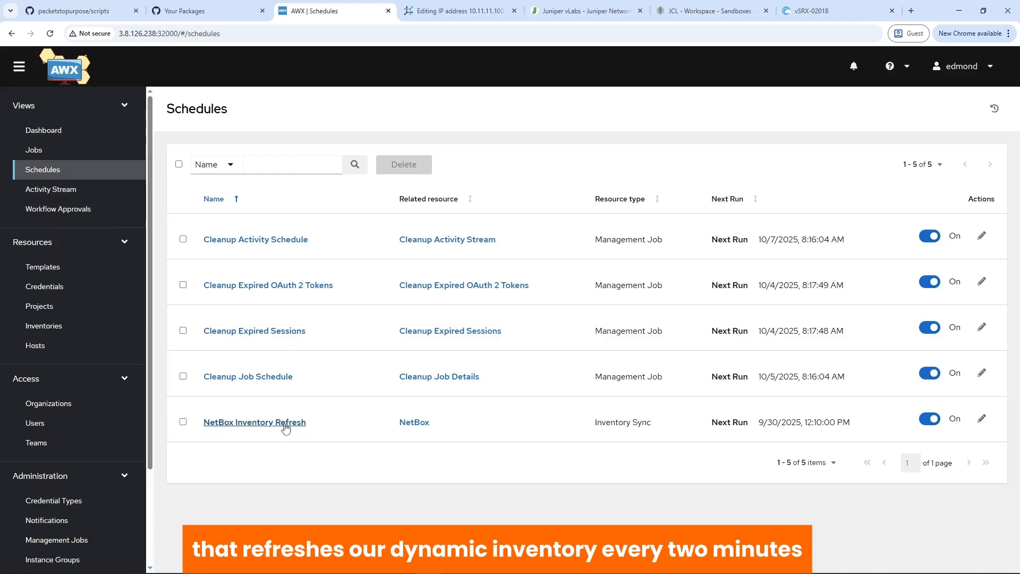
pyautogui.click(982, 419)
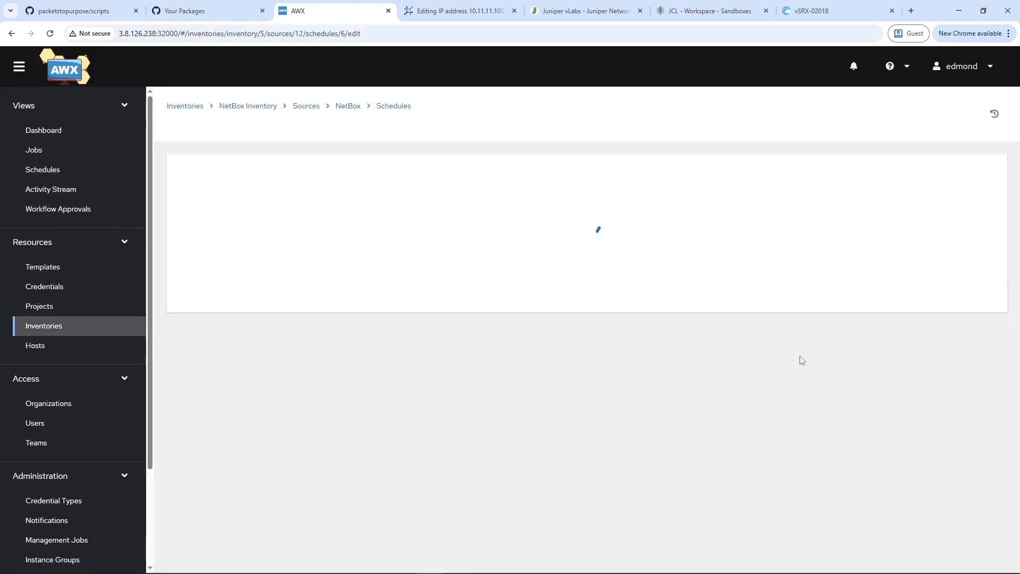
pyautogui.click(45, 130)
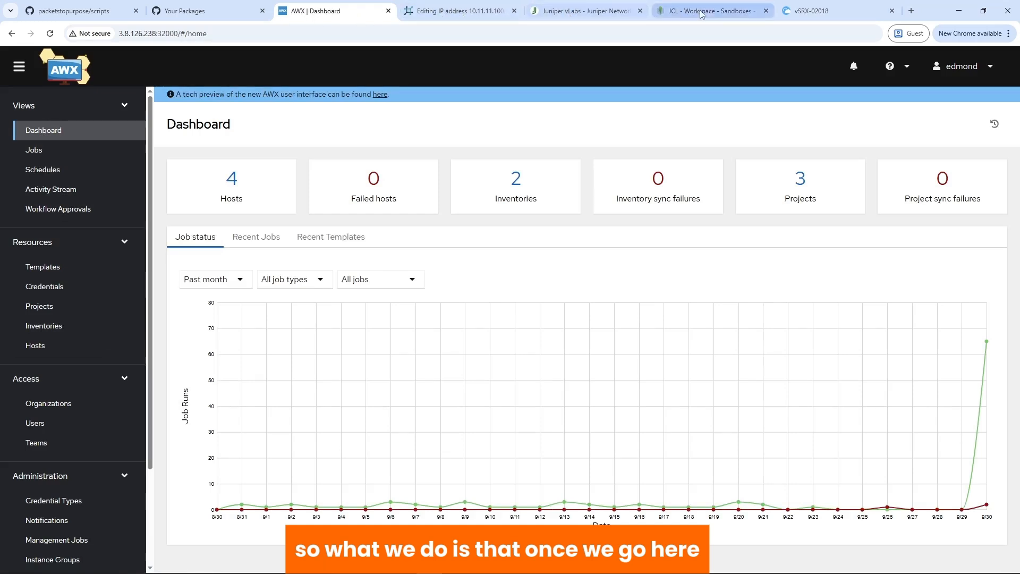
# Return to NetBox and save the edited IP address record
pyautogui.click(461, 12)
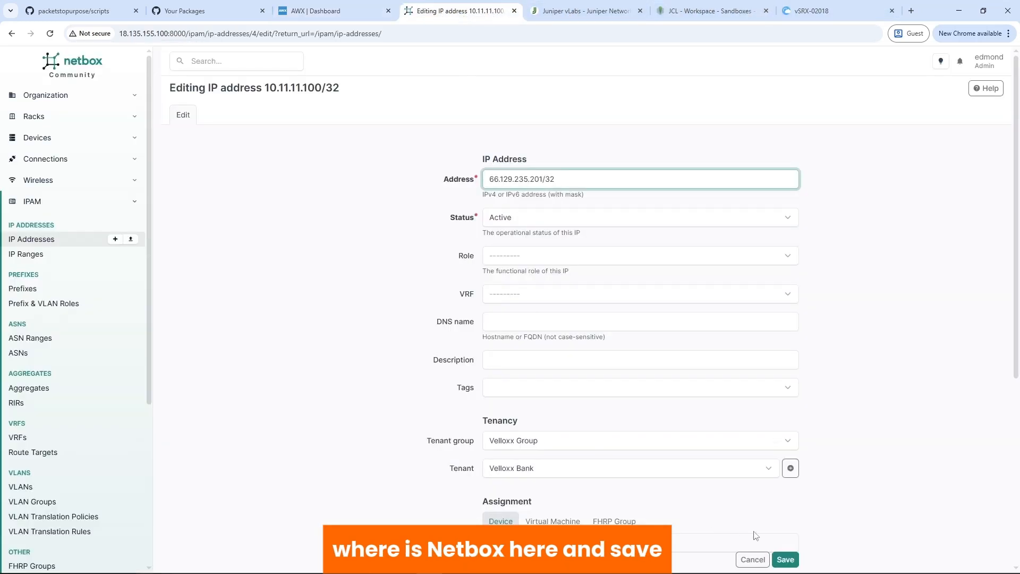
pyautogui.click(785, 560)
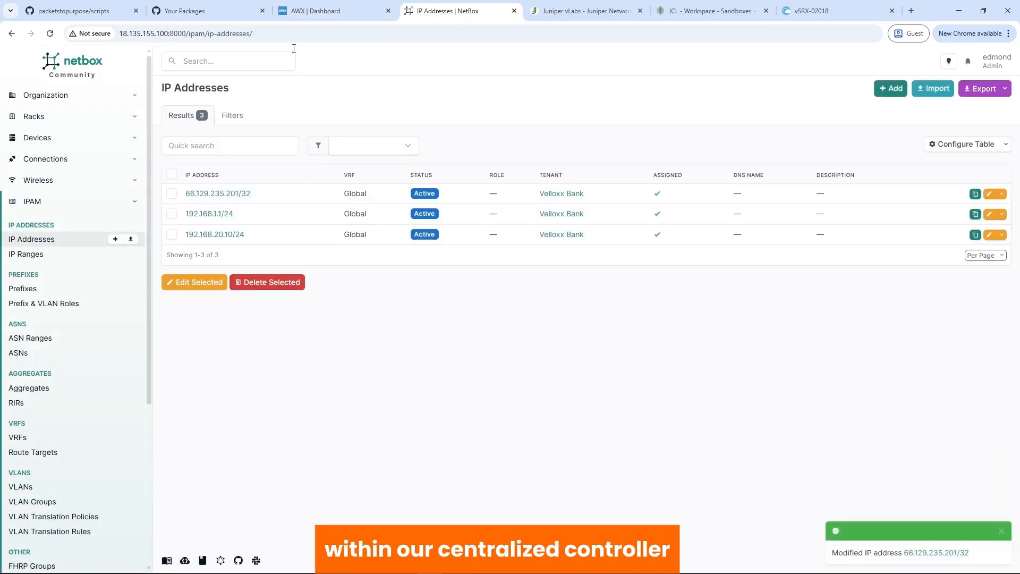
# Switch to AWX and recheck the ACC-DC-VPN-GW host's ansible_host variable, refreshing the details after the inventory sync
pyautogui.click(323, 12)
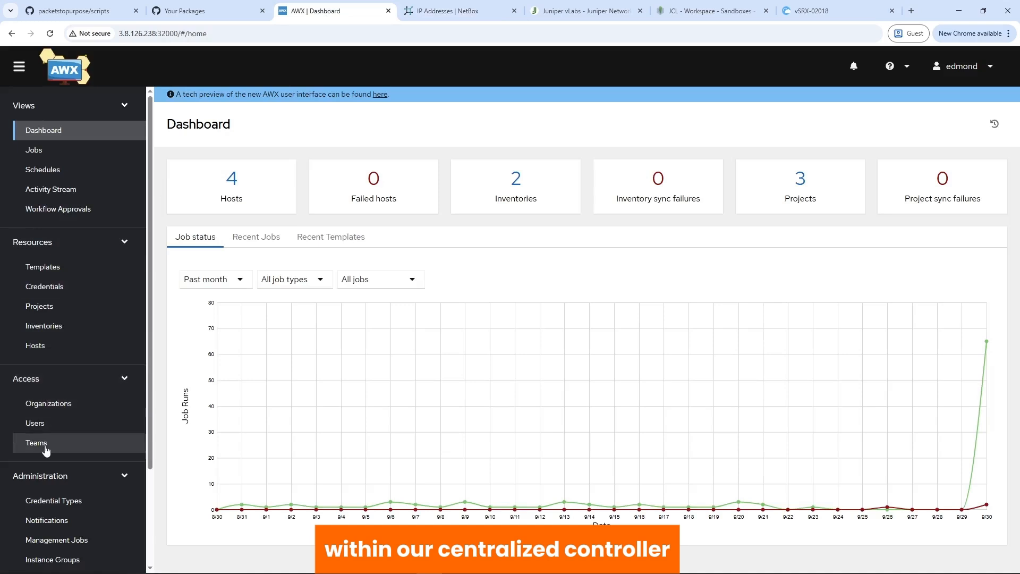
pyautogui.click(38, 348)
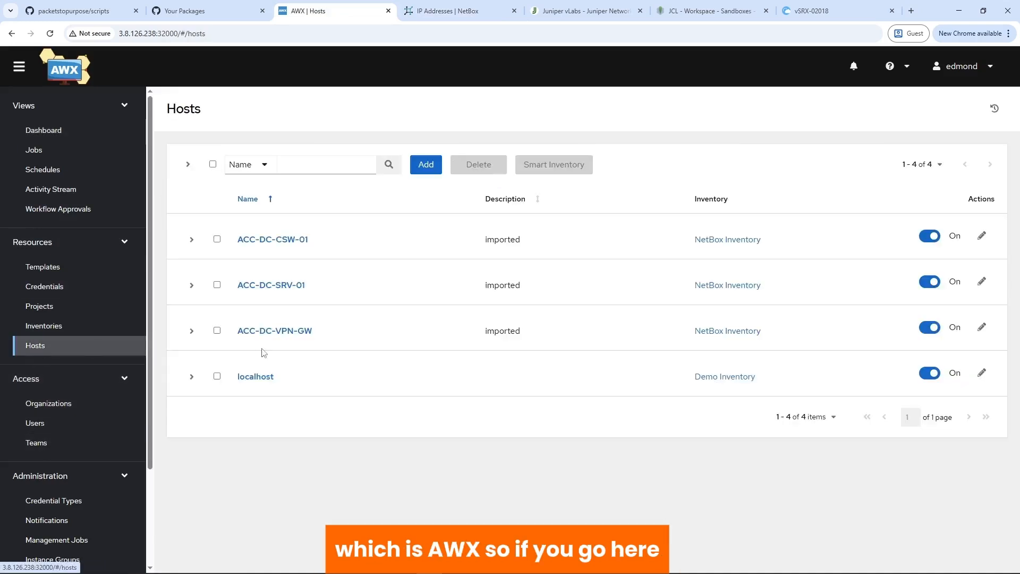
pyautogui.click(287, 332)
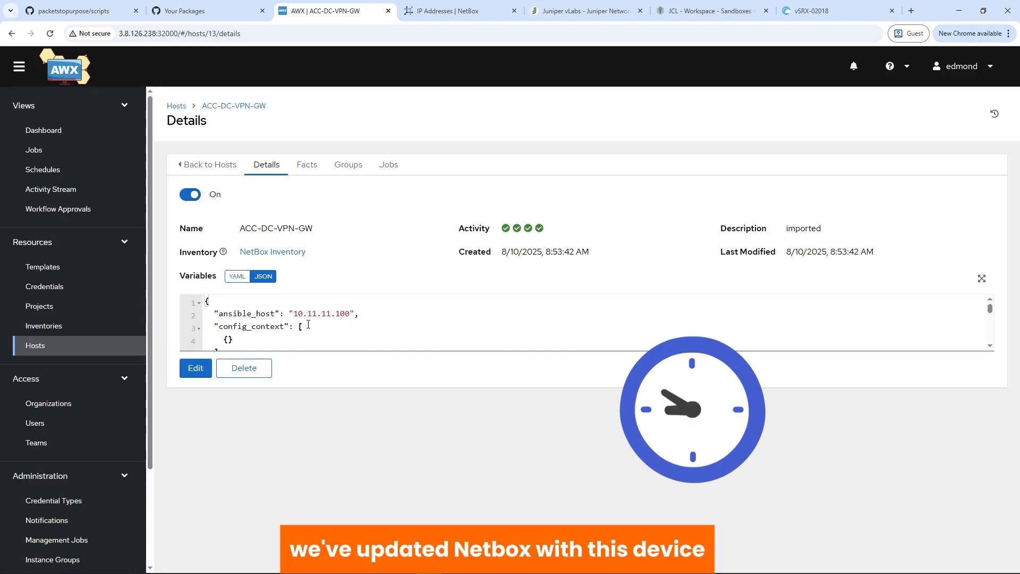
pyautogui.click(65, 352)
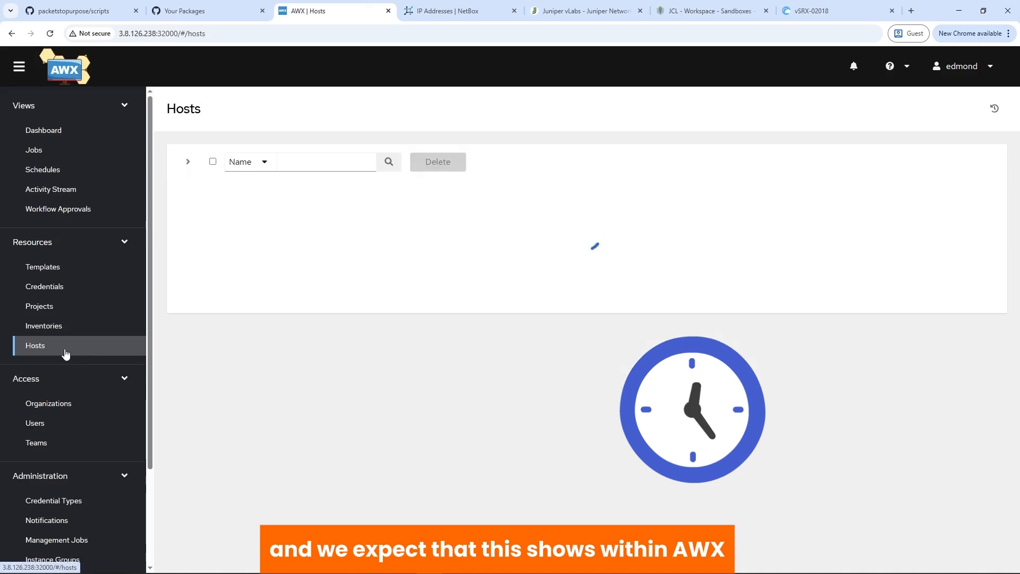
pyautogui.click(265, 330)
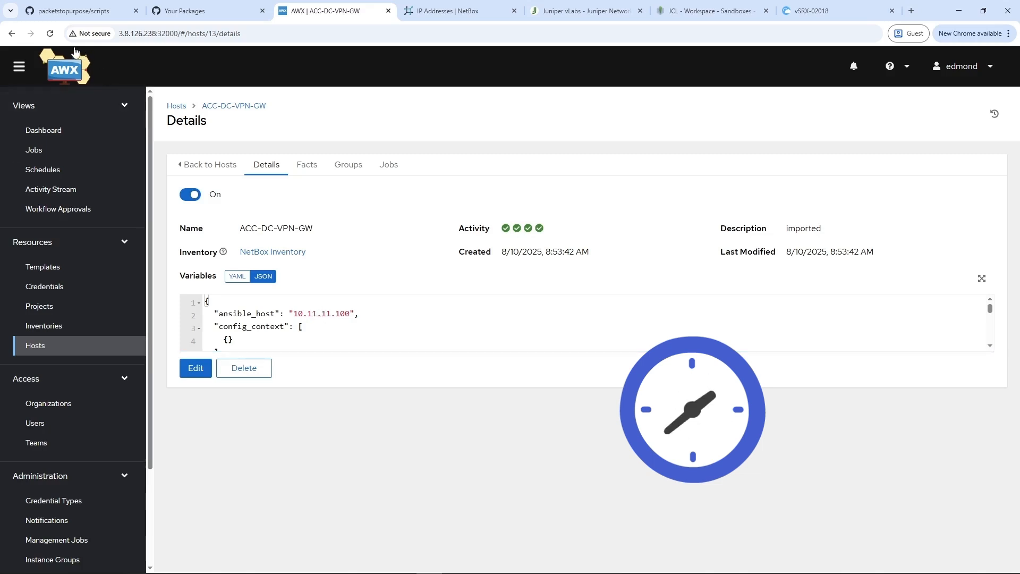
pyautogui.click(49, 34)
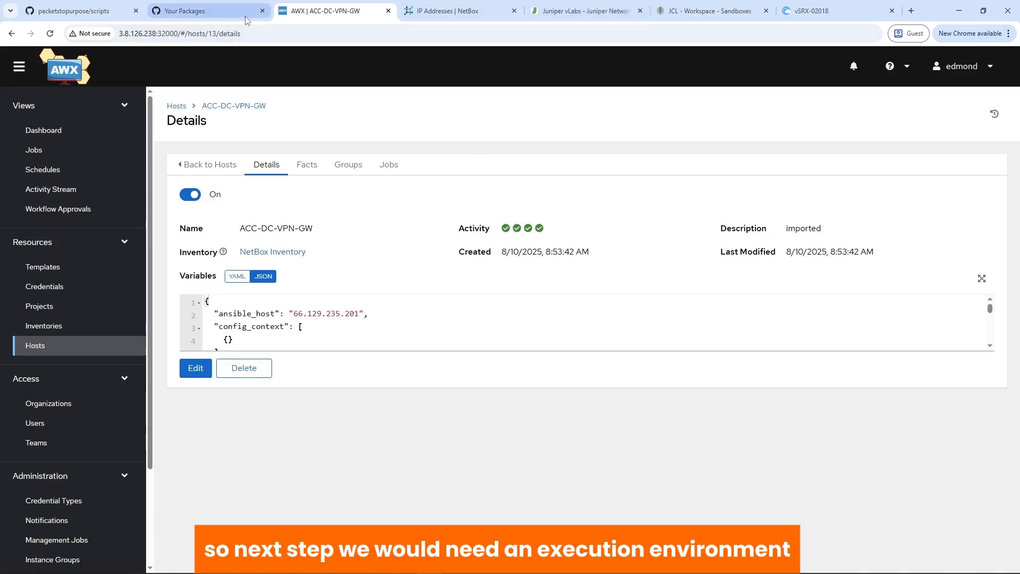
# Switch to the GitHub packages and copy the image path ghcr.io/packetstopurpose/awx-juniper-ee:1.0.0 from the awx-juniper-ee package
pyautogui.click(202, 12)
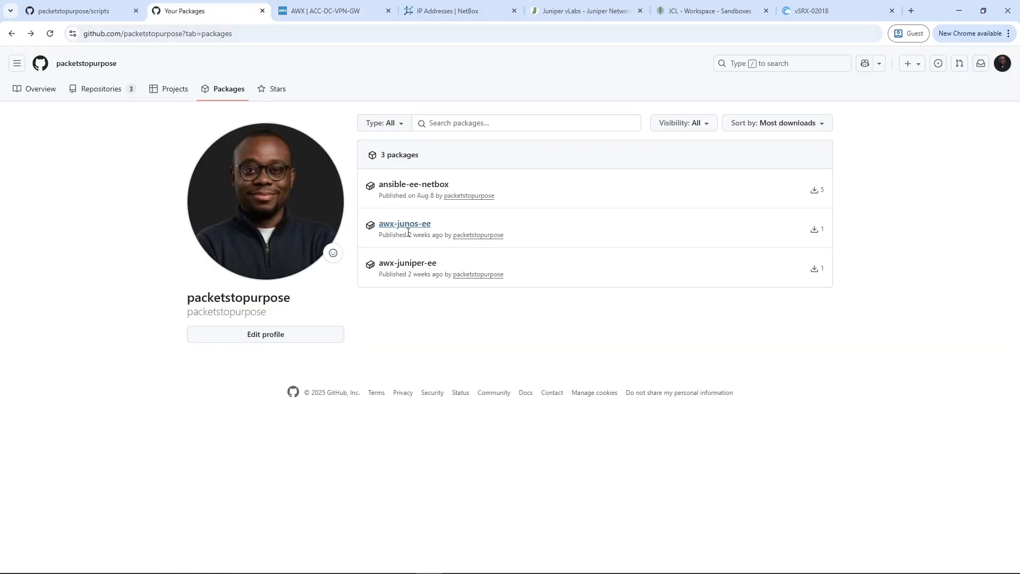
pyautogui.click(410, 265)
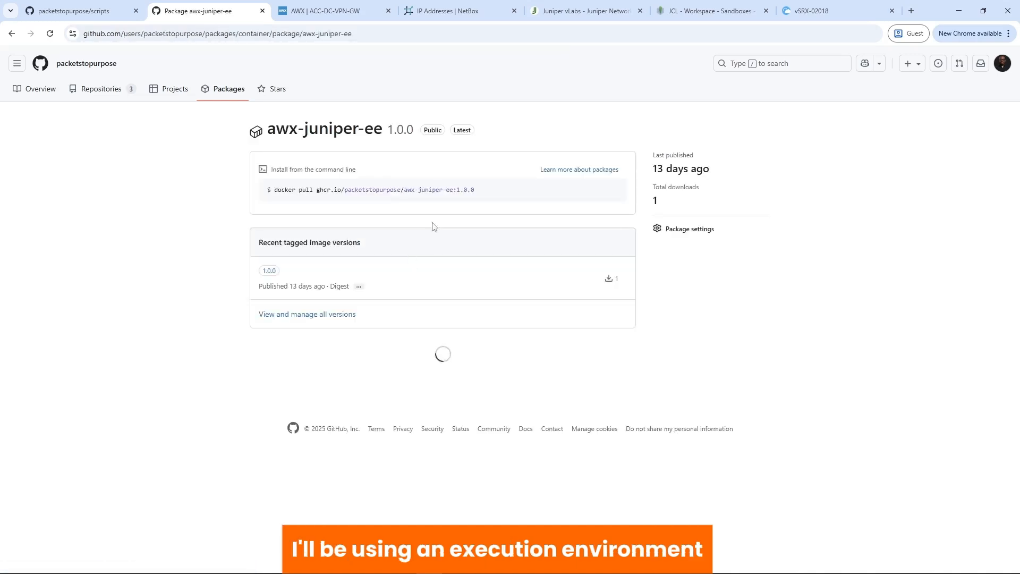
pyautogui.moveTo(474, 192); pyautogui.dragTo(312, 191)
pyautogui.hotkey('ctrl', 'c')
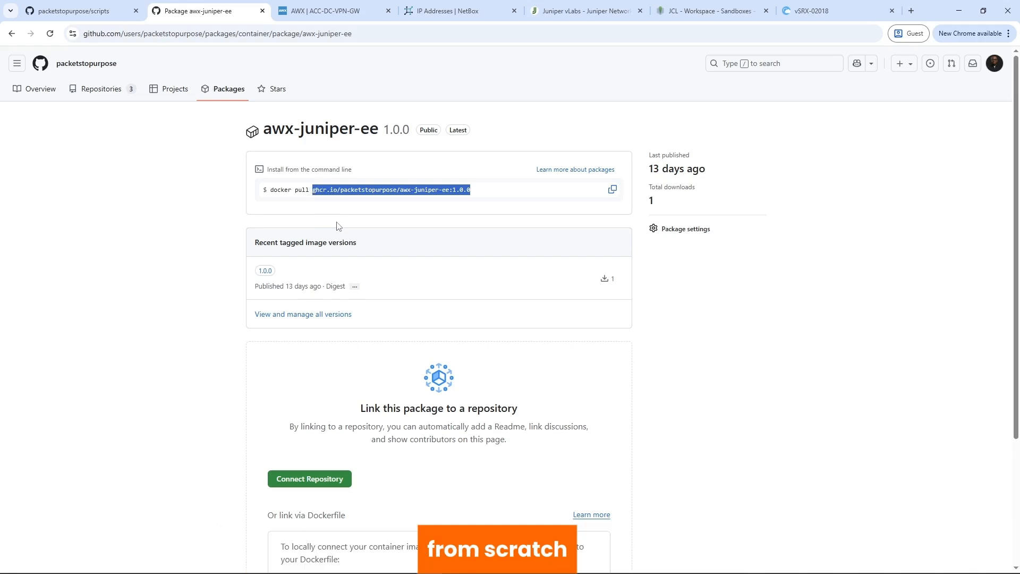
# Start a new AWX execution environment named Junos EE with the image ghcr.io/packetstopurpose/awx-juniper-ee:1.0.0
pyautogui.click(341, 11)
pyautogui.scroll(-3, 63, 449)
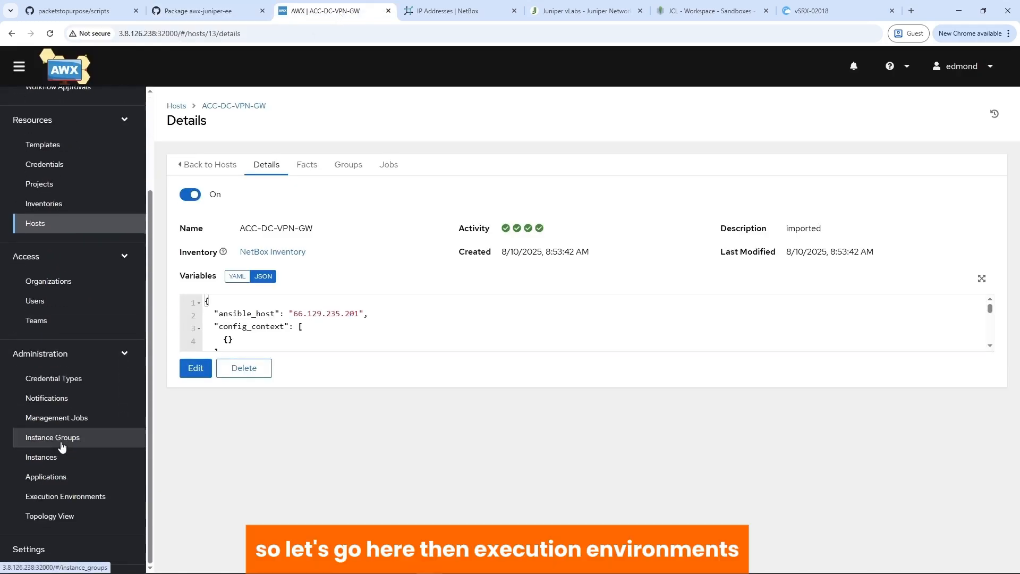
pyautogui.click(56, 497)
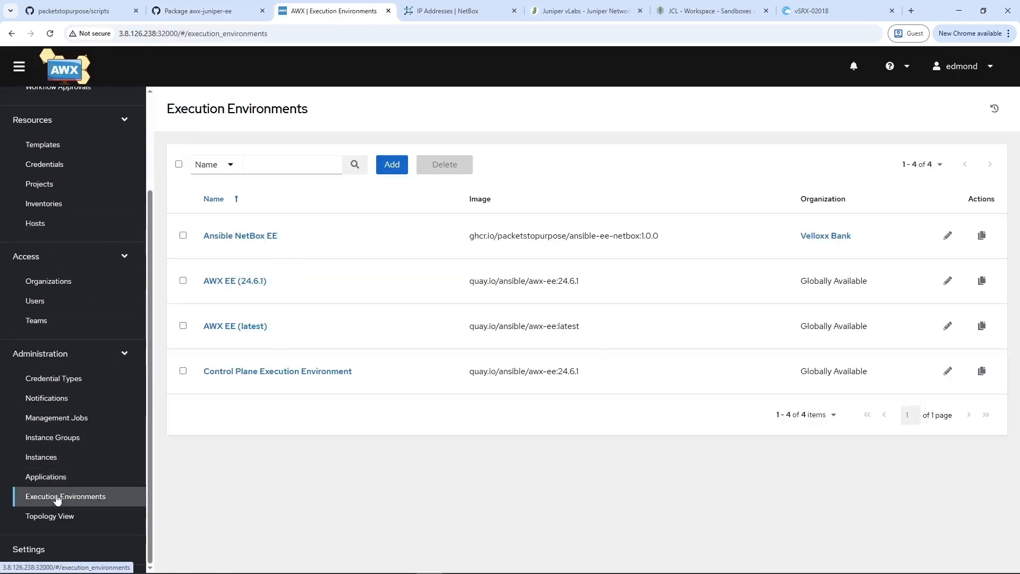
pyautogui.click(392, 165)
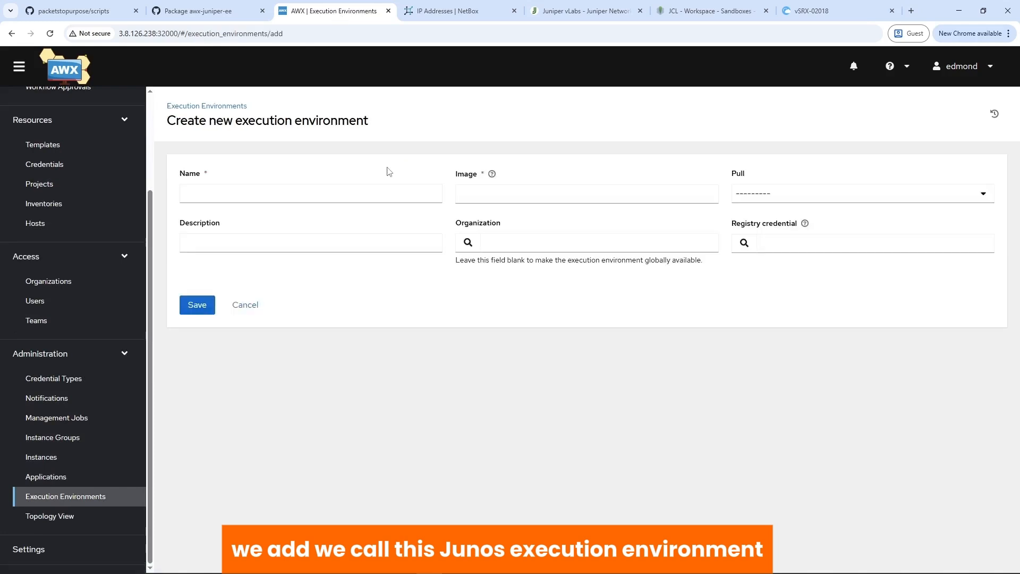
pyautogui.click(225, 191)
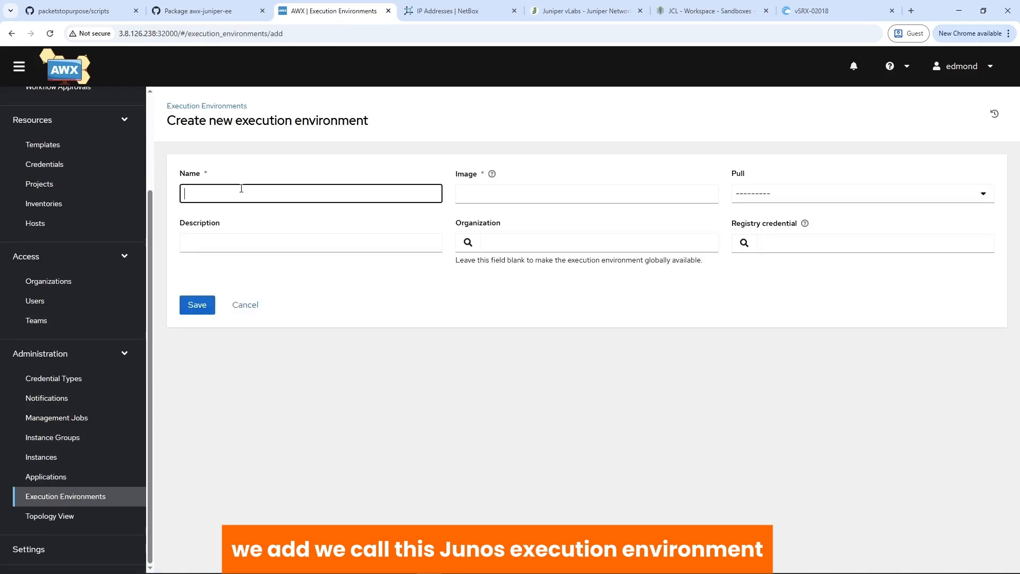
pyautogui.write('Junos EE')
pyautogui.click(477, 192)
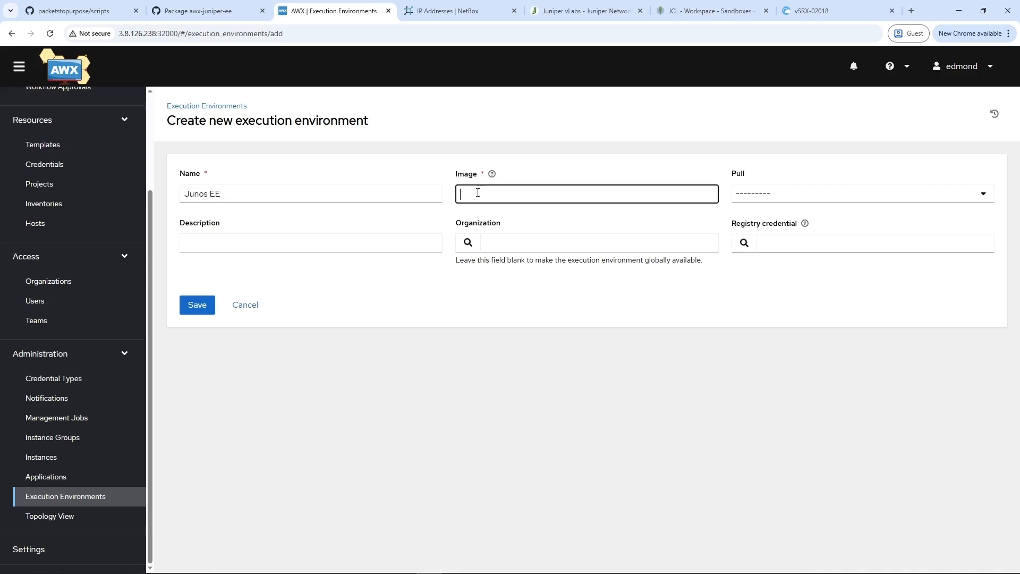
pyautogui.hotkey('ctrl', 'v')
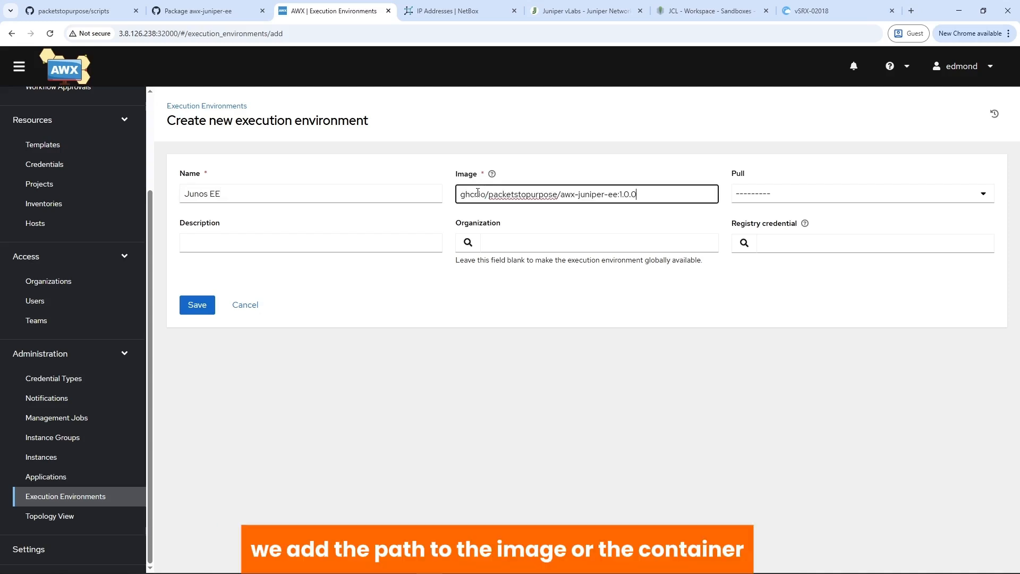
# Set the execution environment to always pull the container before running and assign it to the Velloxx Bank organization
pyautogui.click(767, 198)
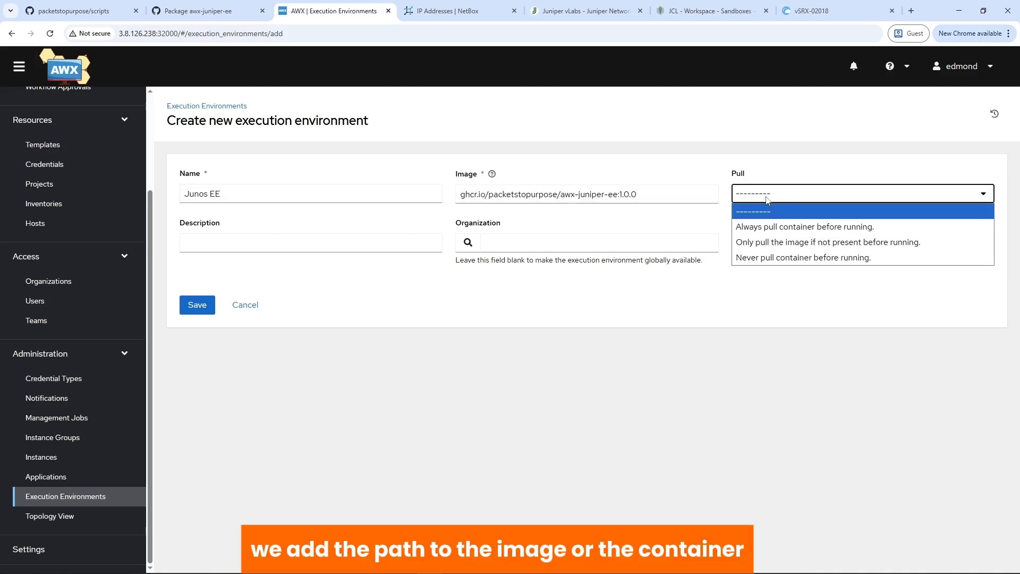
pyautogui.click(760, 230)
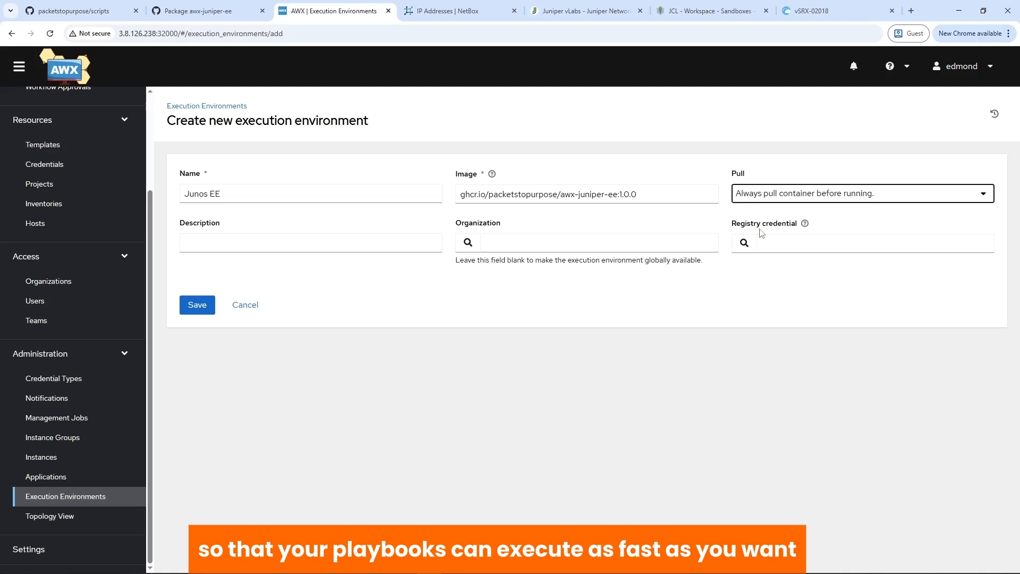
pyautogui.click(467, 243)
pyautogui.click(241, 339)
pyautogui.click(258, 422)
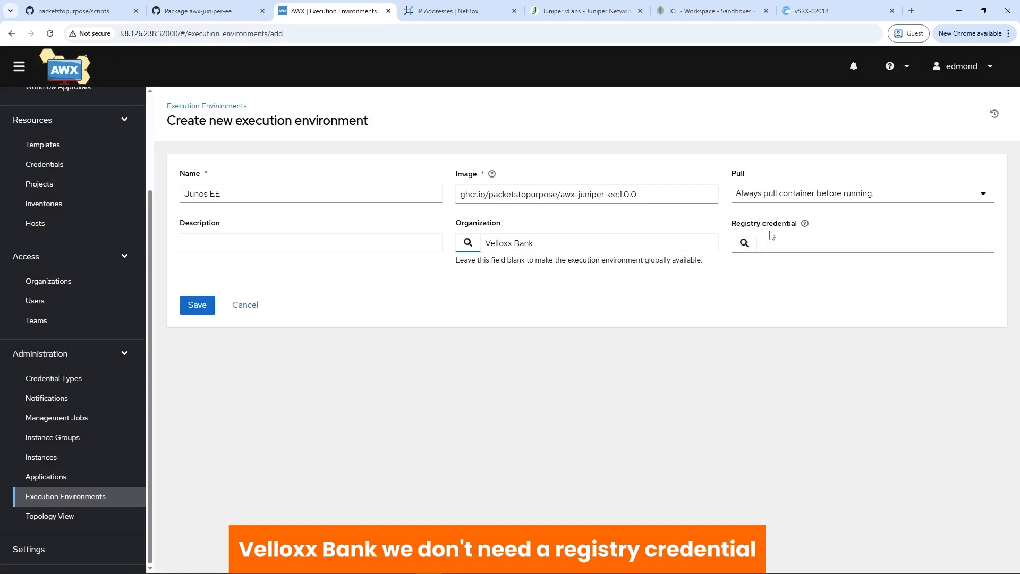
# Switch to GitHub and check the visibility of the awx-juniper-ee package
pyautogui.click(213, 12)
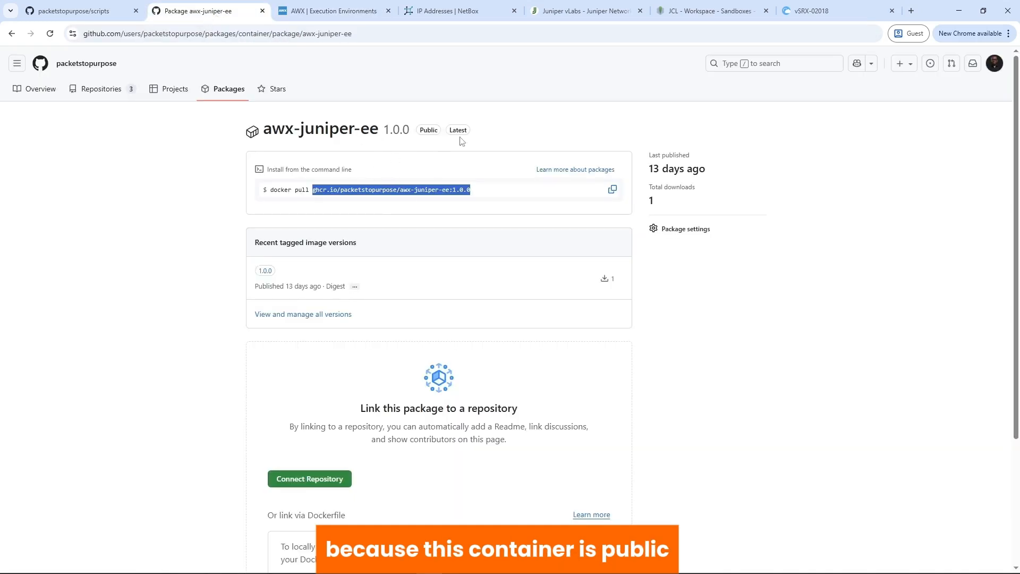
# Switch back to AWX and save the Junos EE execution environment
pyautogui.click(331, 11)
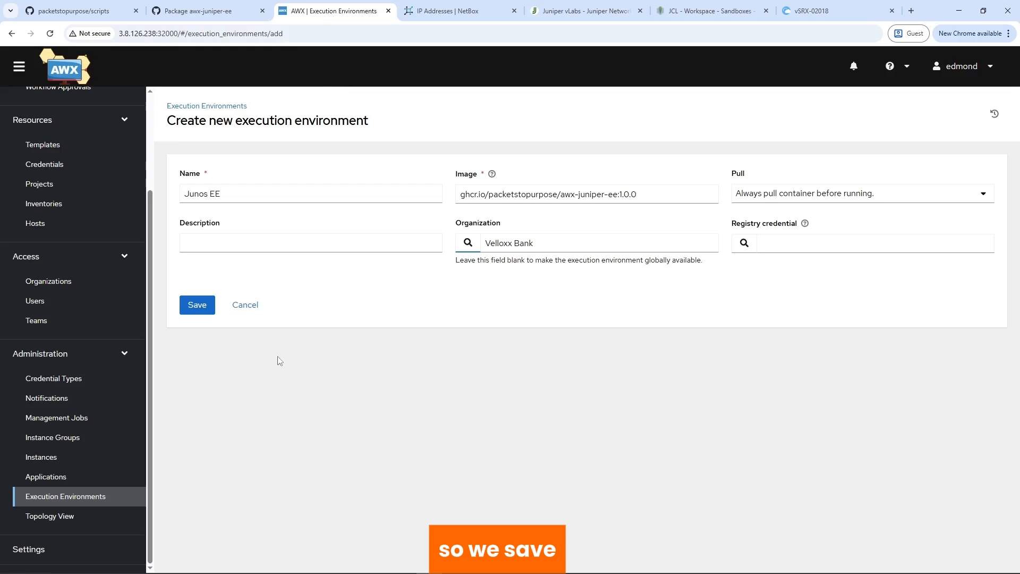
pyautogui.click(197, 306)
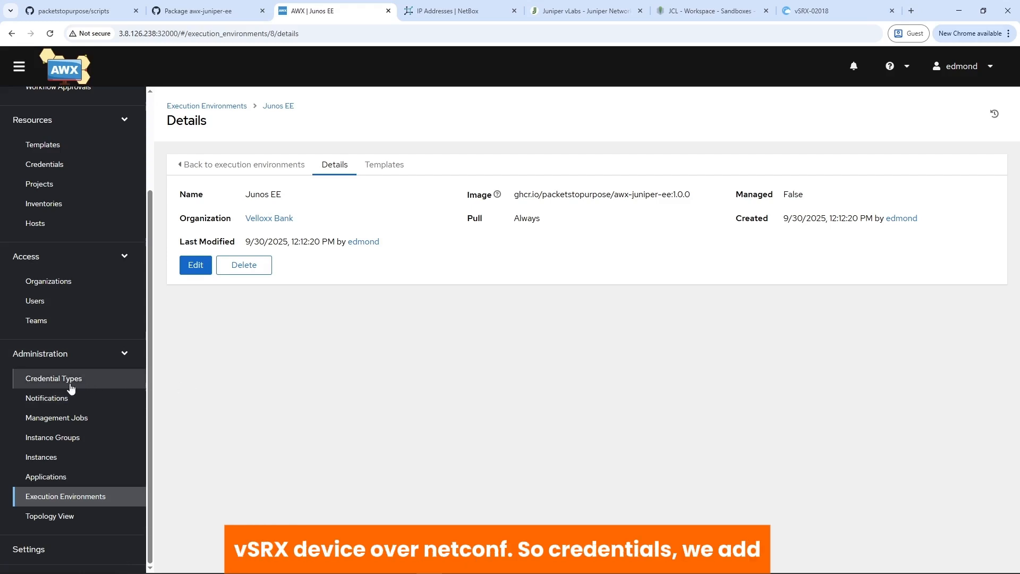
# Start a new credential named Network Devices for the Velloxx Bank organization with the credential type Network
pyautogui.click(62, 166)
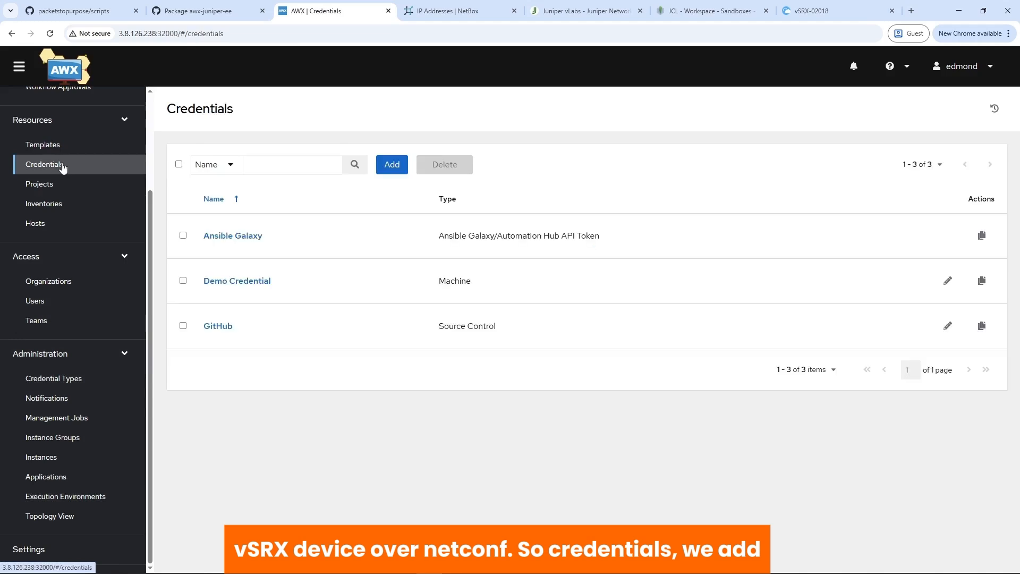
pyautogui.click(392, 164)
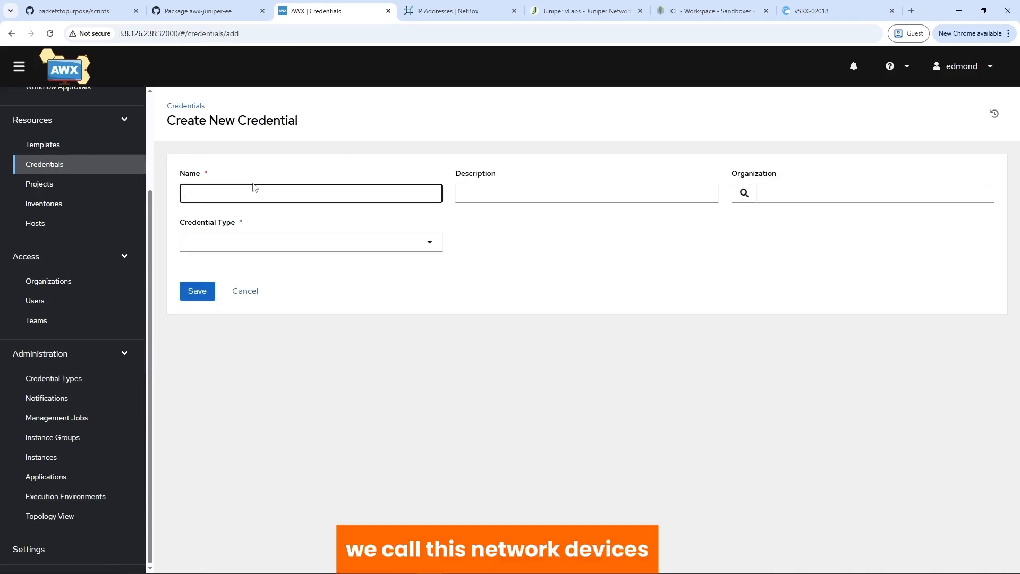
pyautogui.write('Network Devices')
pyautogui.click(744, 193)
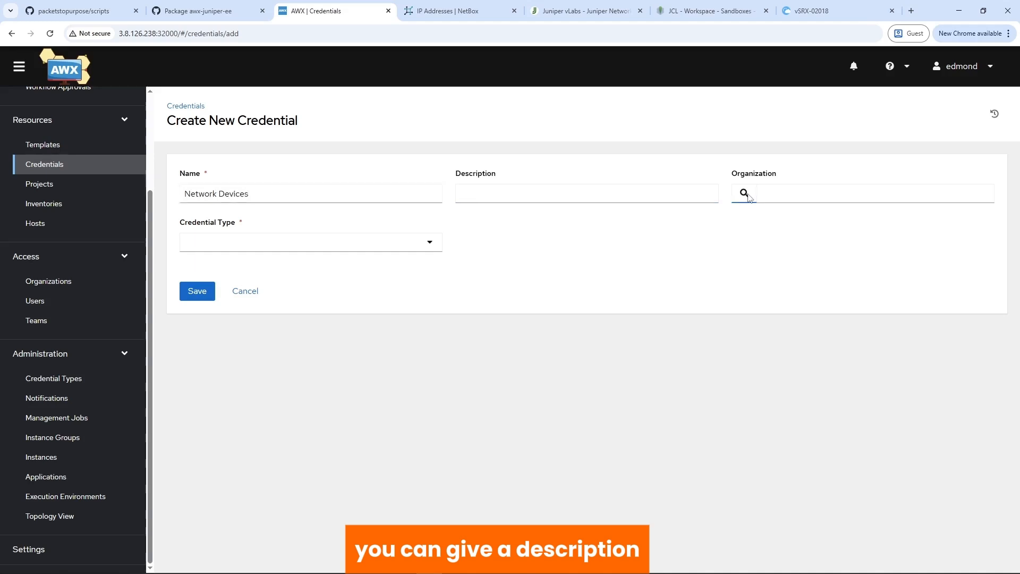
pyautogui.click(242, 339)
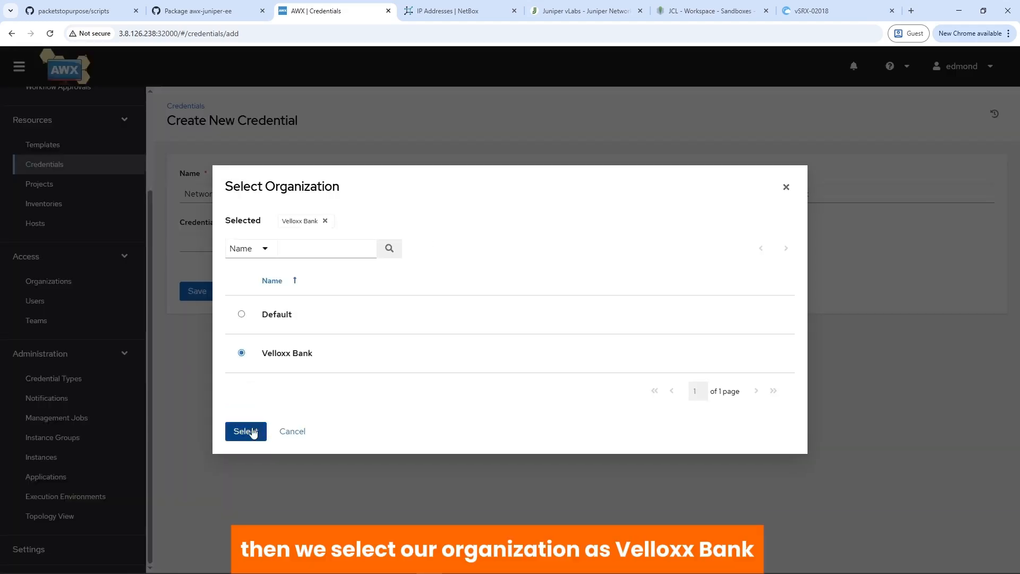
pyautogui.click(246, 431)
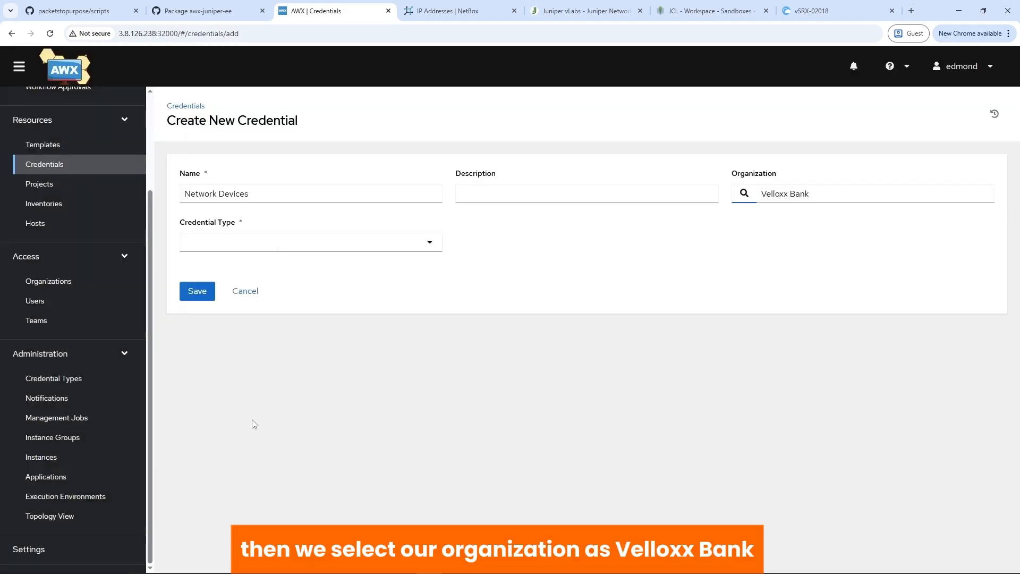
pyautogui.click(217, 243)
pyautogui.scroll(-5, 260, 371)
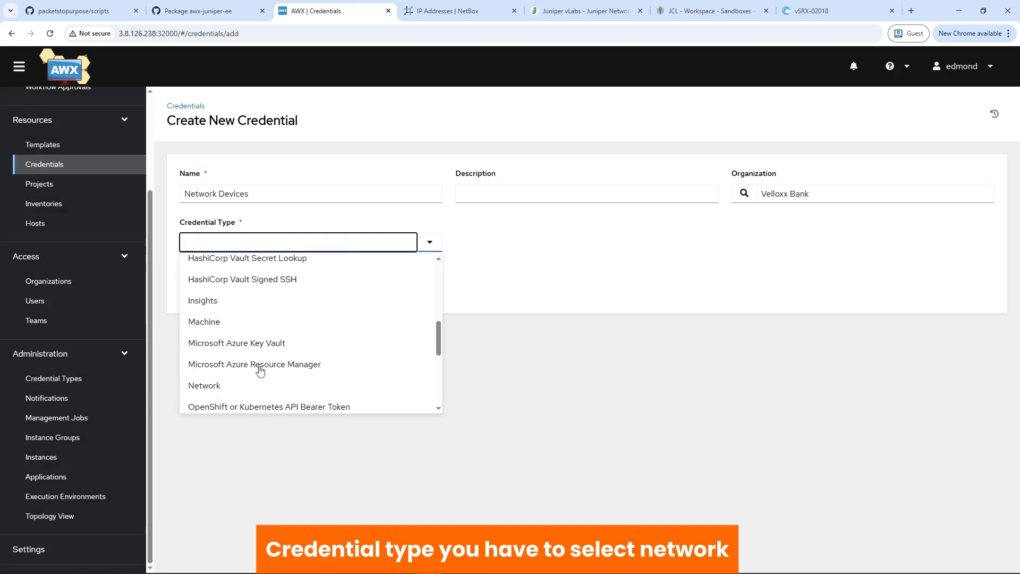
pyautogui.click(227, 389)
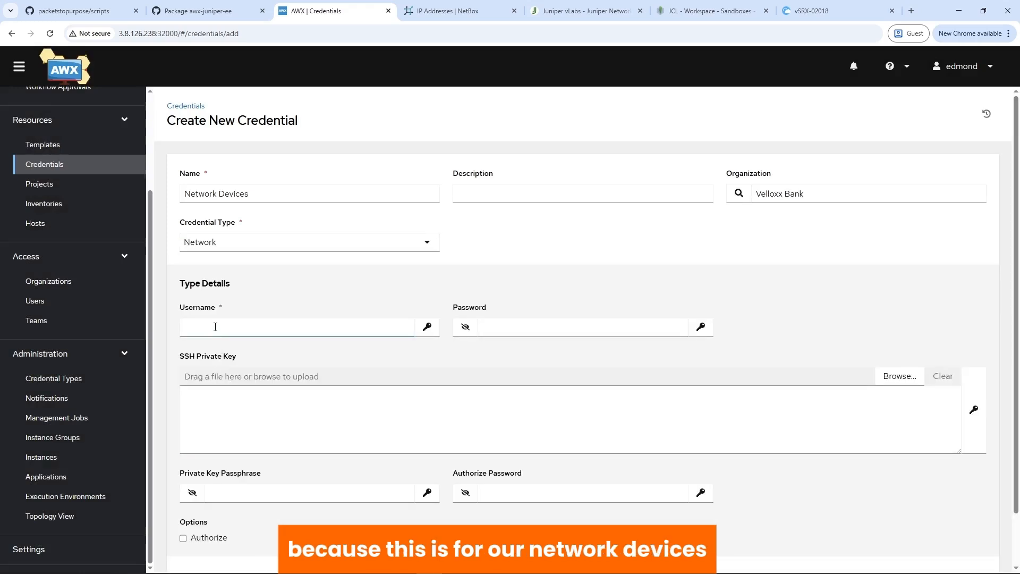
# Switch to the Juniper vLabs sandbox workspace and open an SSH session to the vSRX device
pyautogui.click(585, 10)
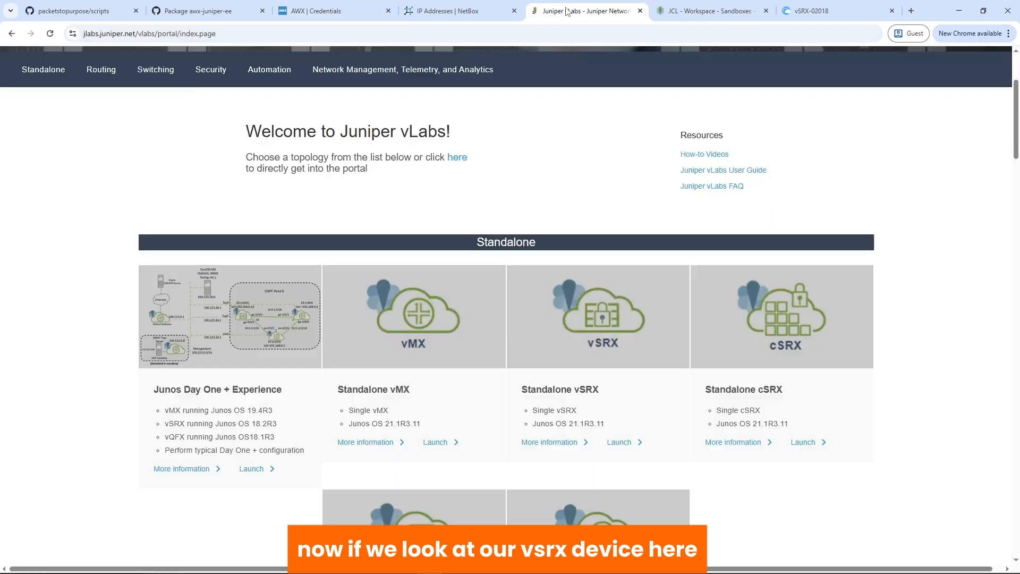
pyautogui.click(700, 13)
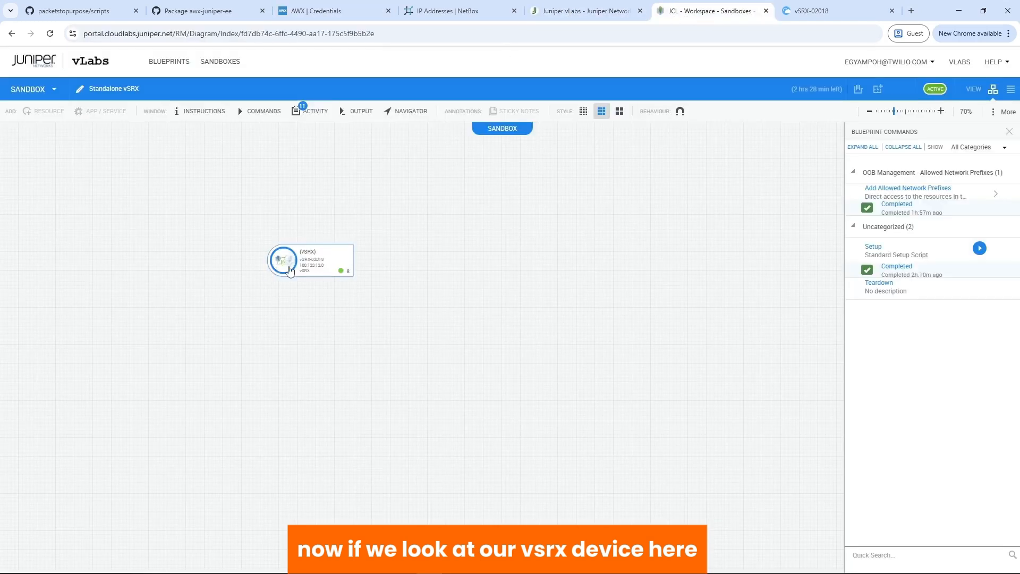
pyautogui.moveTo(292, 260)
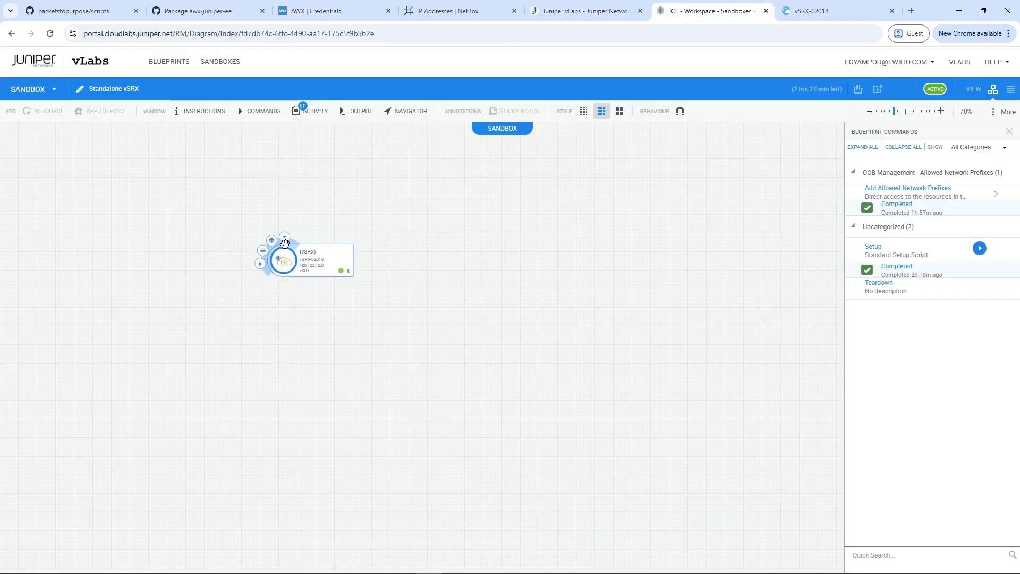
pyautogui.click(285, 240)
pyautogui.click(297, 279)
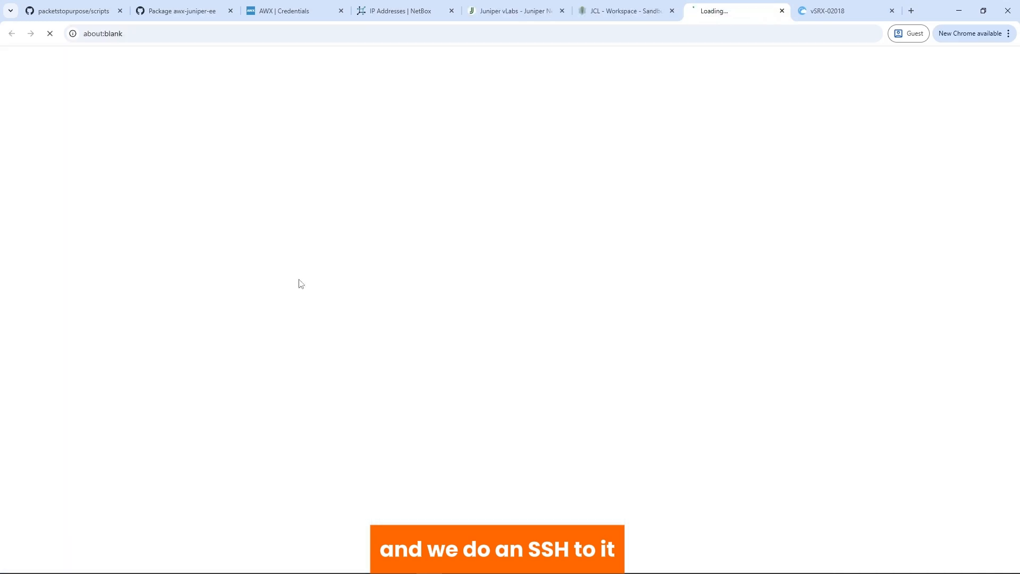
# Check the users configured on the vSRX with "show configuration | display set | grep user"
pyautogui.write('sh')
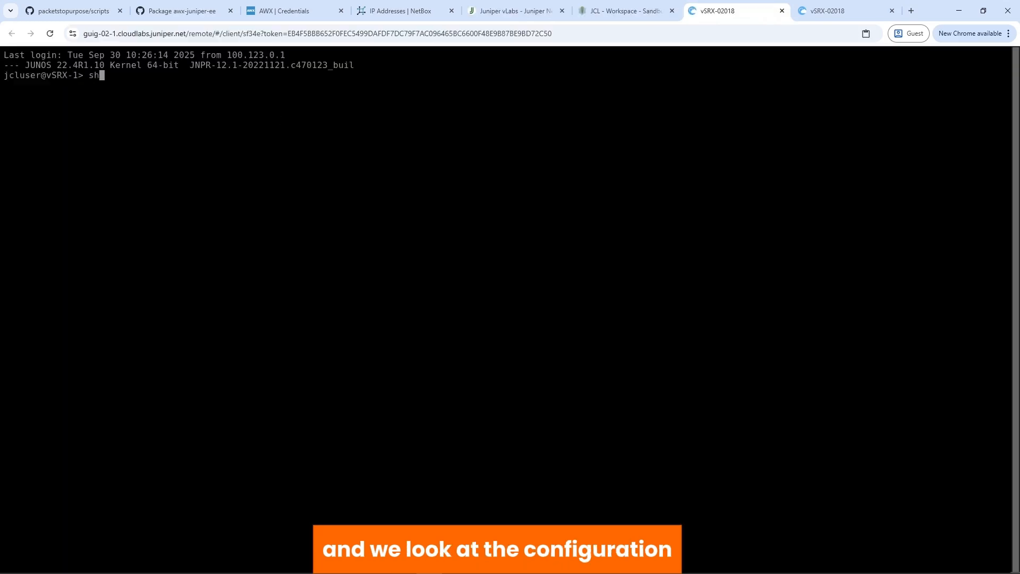
pyautogui.write('ow configuration | display set | grep us')
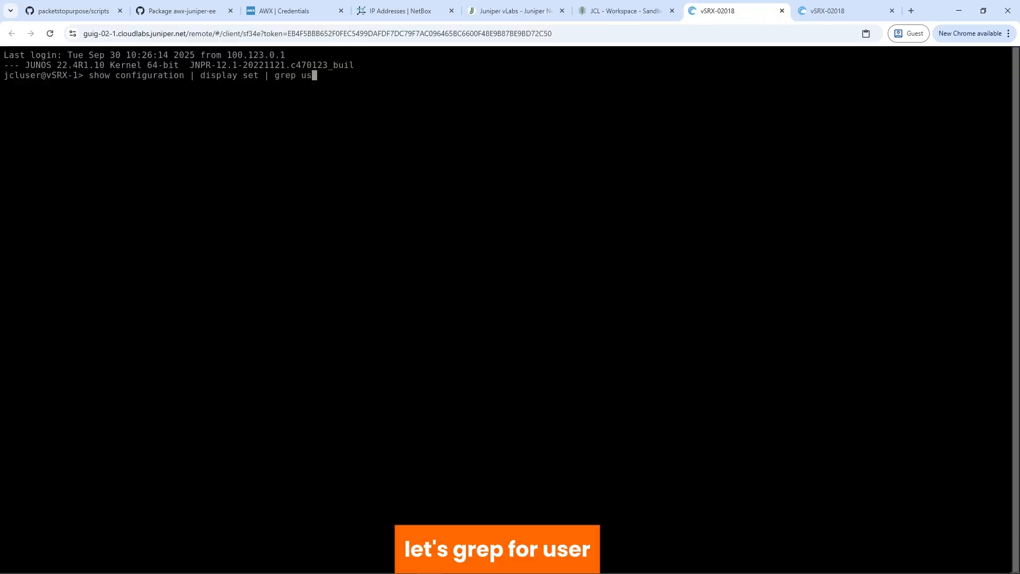
pyautogui.write('er')
pyautogui.press('Return')
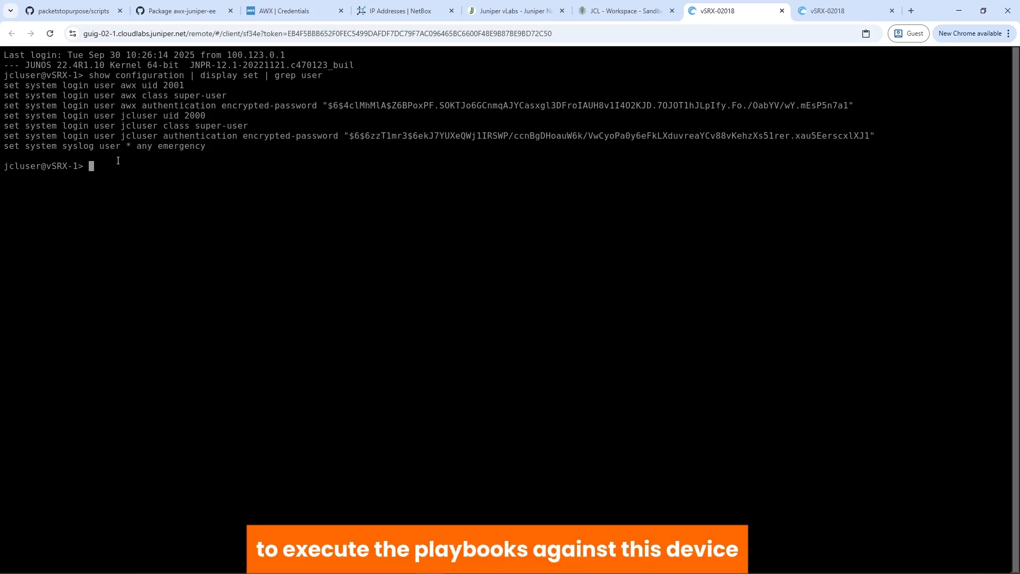
# Check the NETCONF configuration on the vSRX with "show configuration | display set | grep netconf"
pyautogui.press('Up')
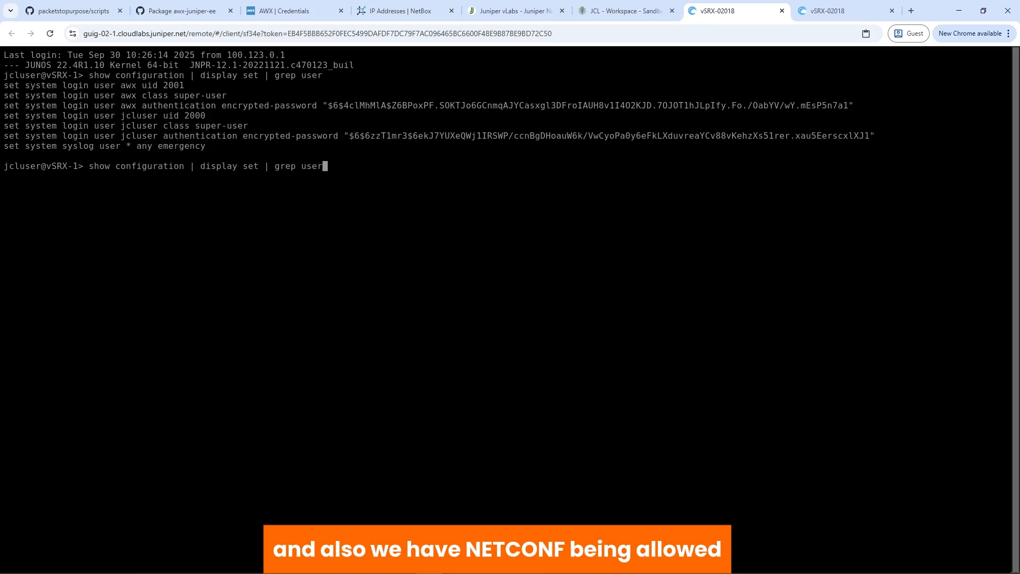
pyautogui.press('BackSpace')
pyautogui.press('BackSpace')
pyautogui.write('netconf')
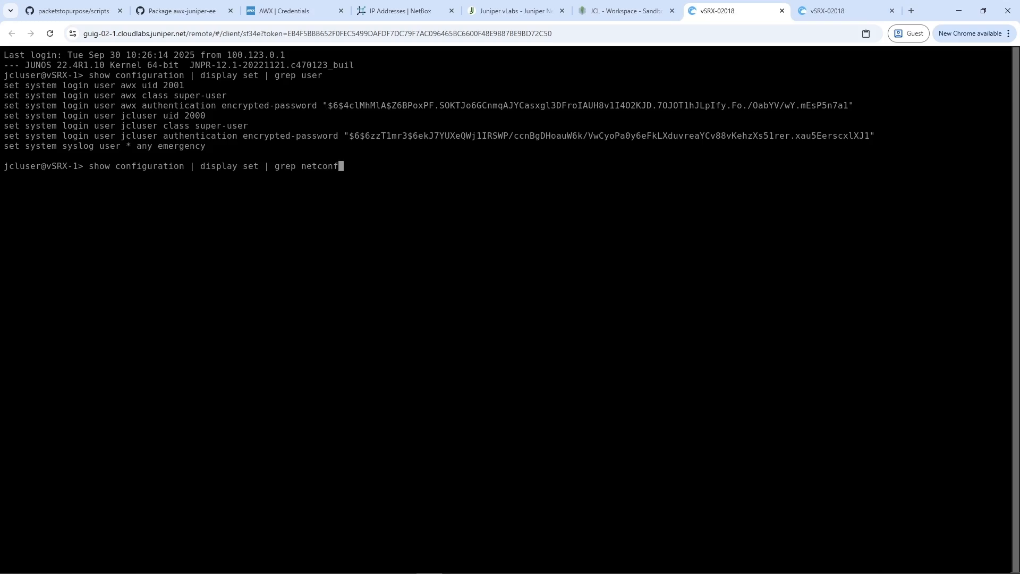
pyautogui.press('Return')
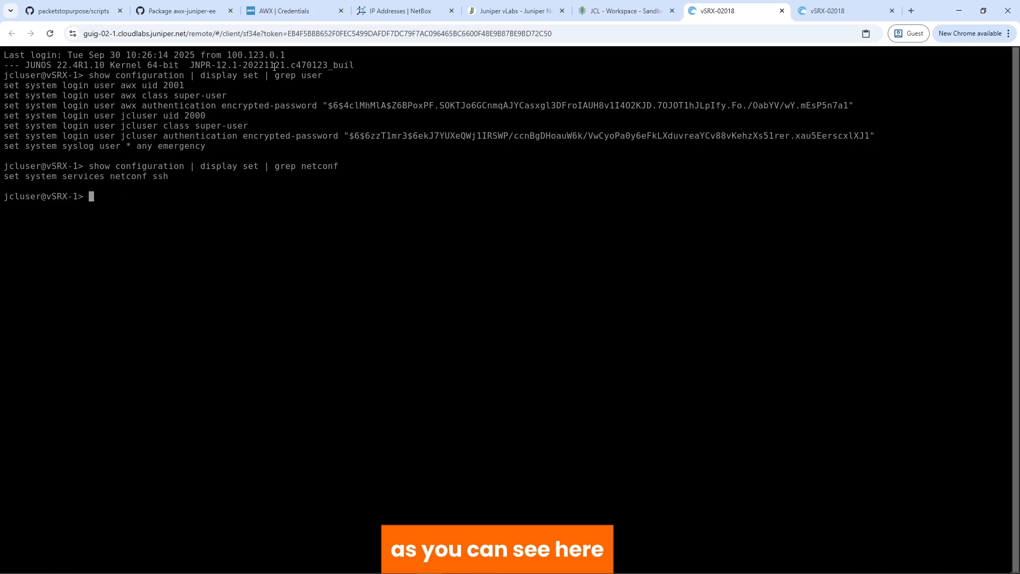
# Switch back to AWX, give the Network Devices credential the username awx and the device password, and save it
pyautogui.click(280, 11)
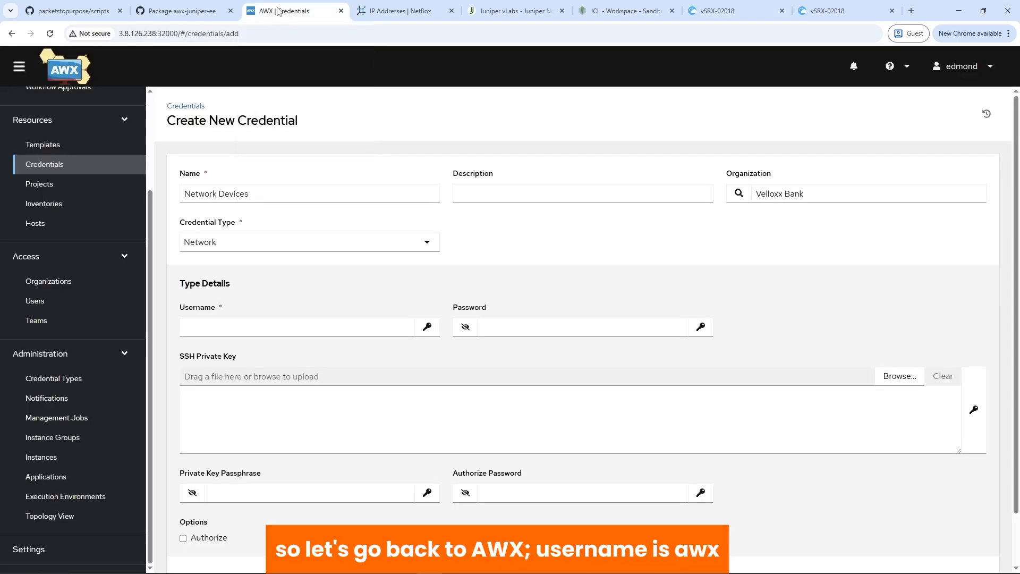
pyautogui.click(197, 326)
pyautogui.write('aw')
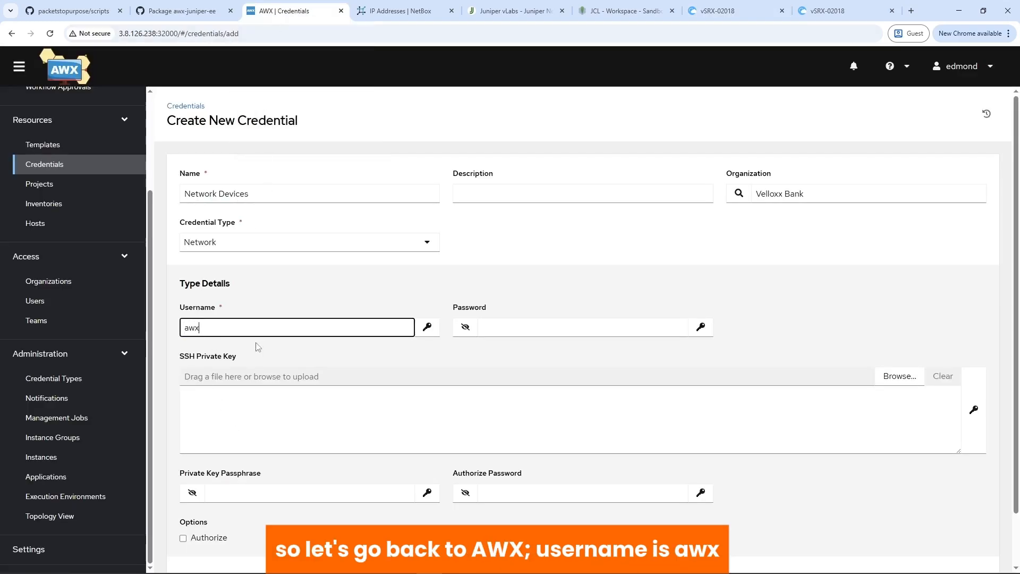
pyautogui.write('x')
pyautogui.click(492, 325)
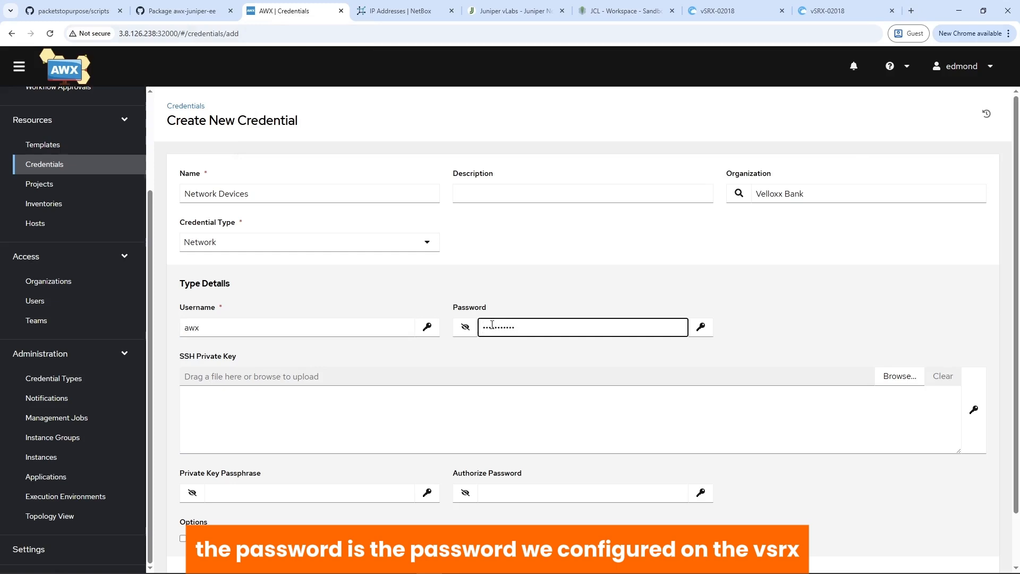
pyautogui.scroll(-2, 493, 325)
pyautogui.click(194, 537)
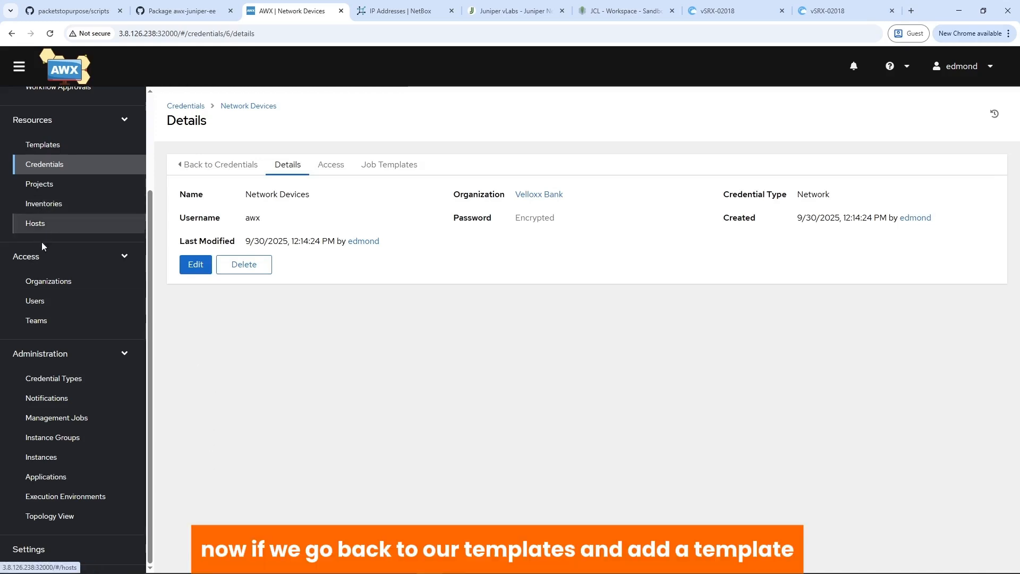
# Start a new job template from the AWX templates list
pyautogui.click(42, 144)
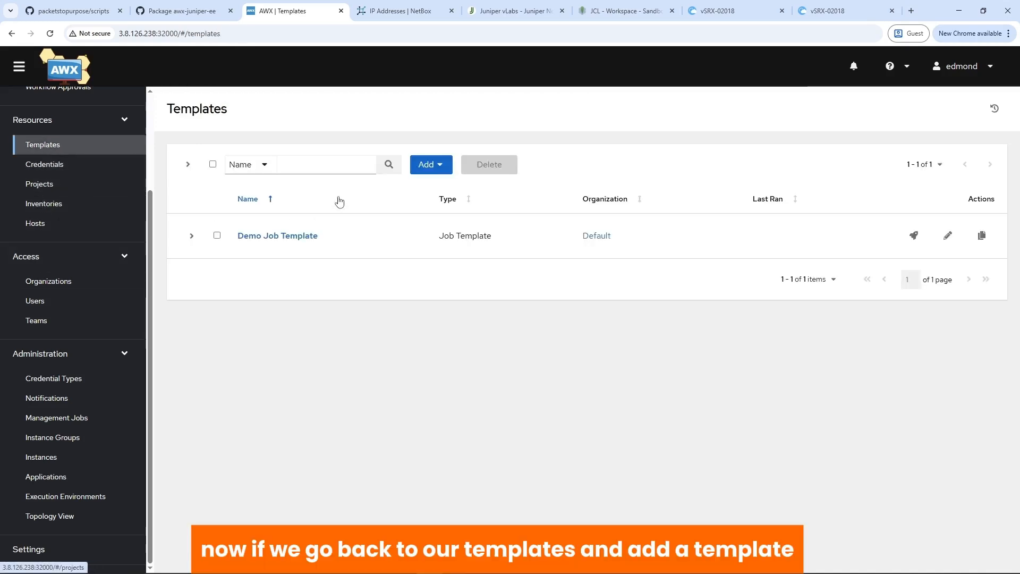
pyautogui.click(430, 164)
pyautogui.click(413, 191)
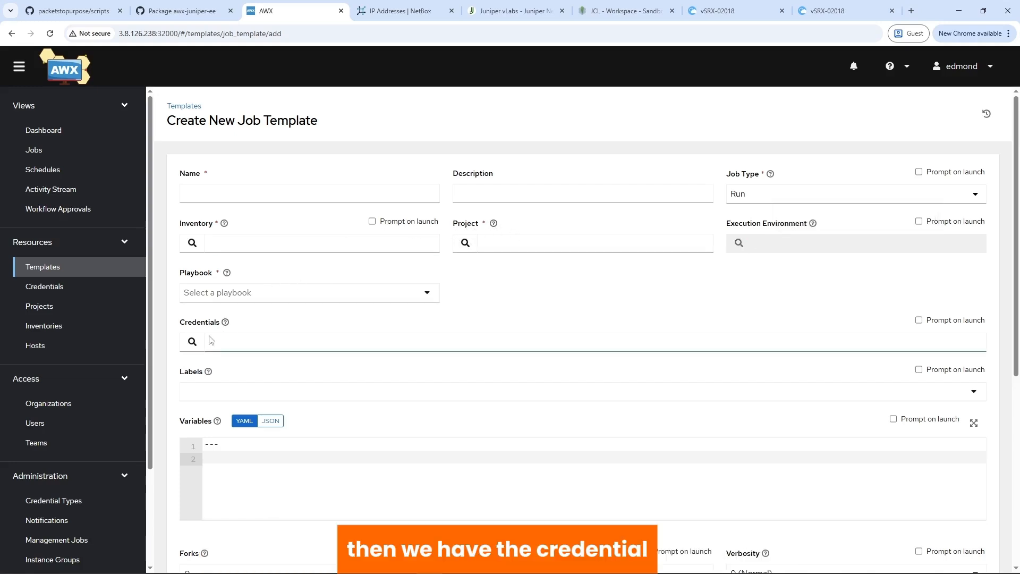
pyautogui.click(202, 194)
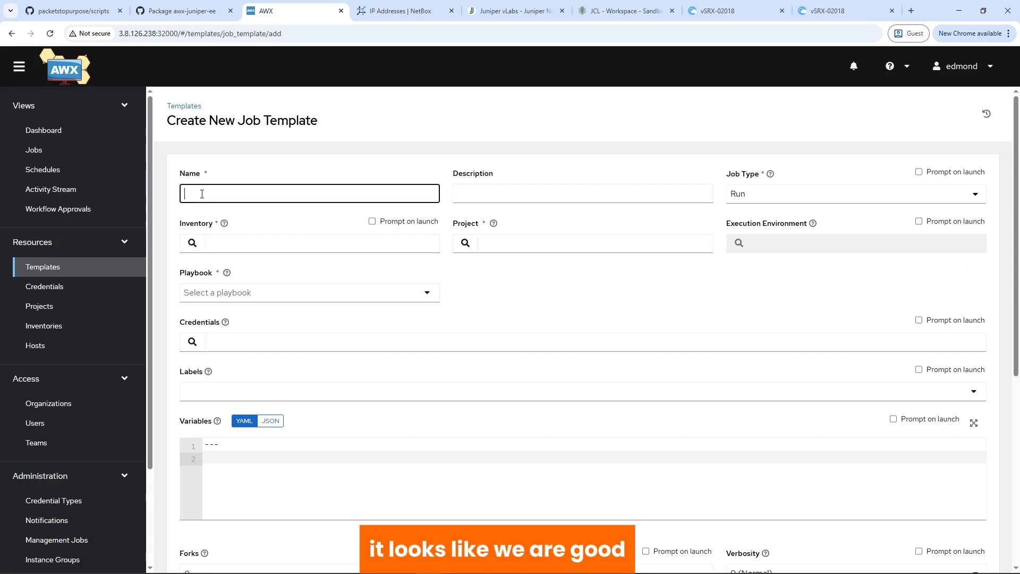
# Switch to the GitHub scripts repository and examine the memory and storage tasks in playbooks/resources.yaml
pyautogui.click(83, 13)
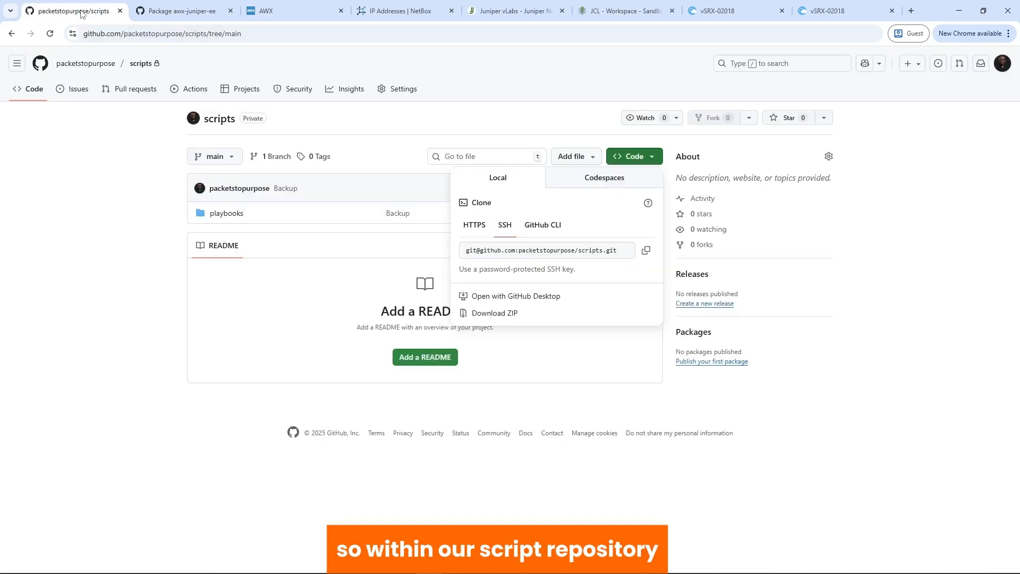
pyautogui.click(317, 295)
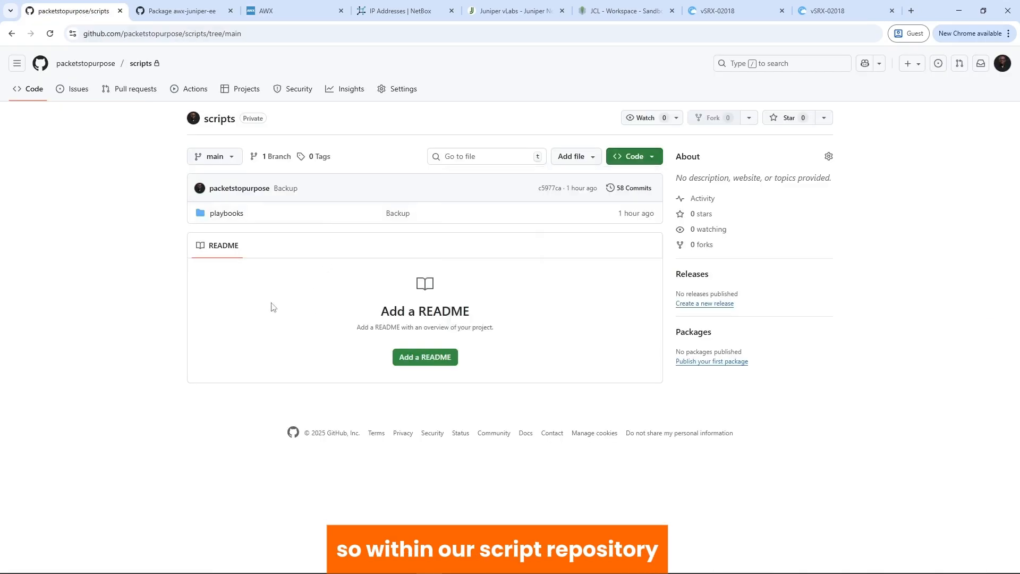
pyautogui.click(226, 215)
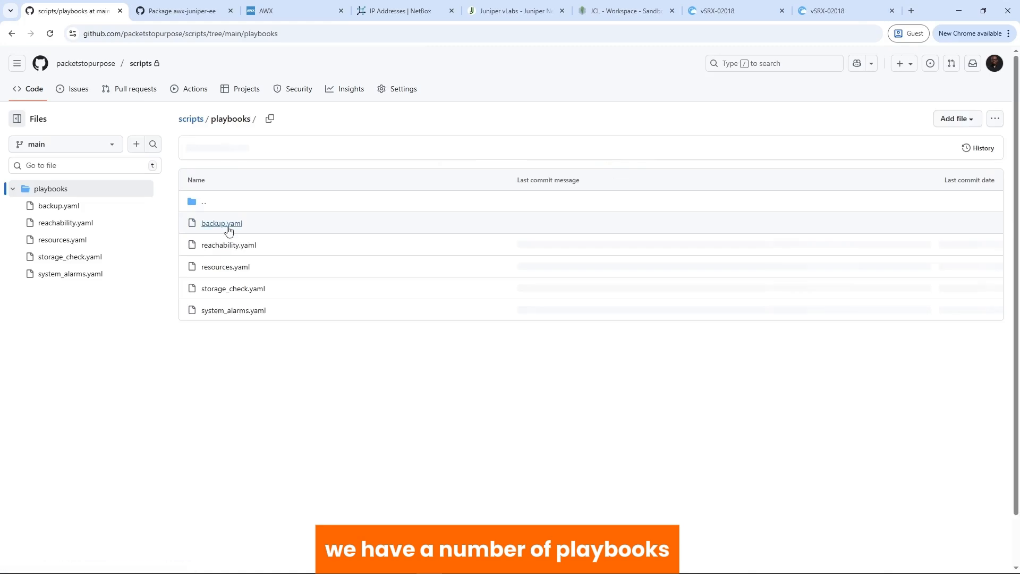
pyautogui.click(225, 267)
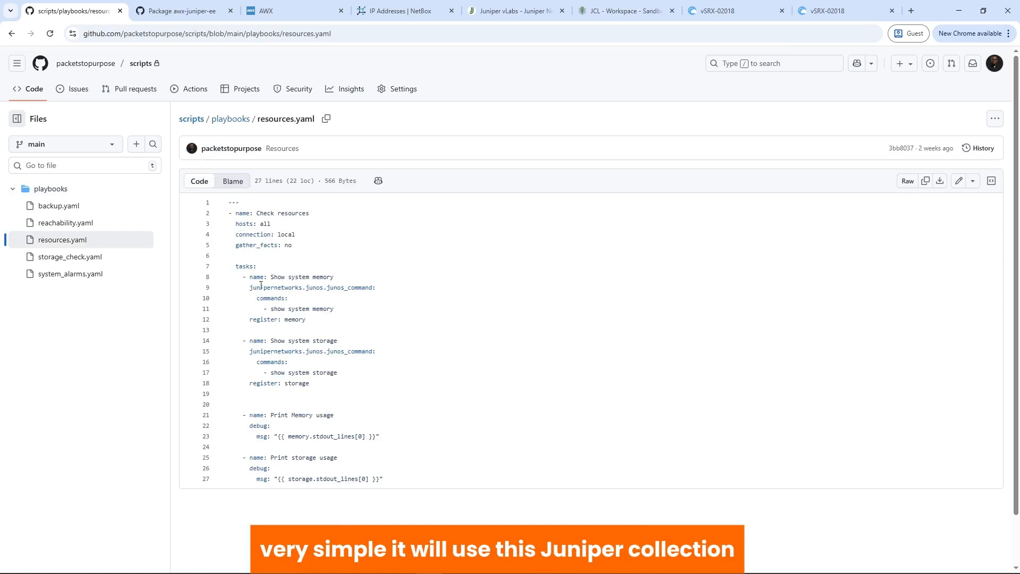
pyautogui.moveTo(248, 289); pyautogui.dragTo(334, 308)
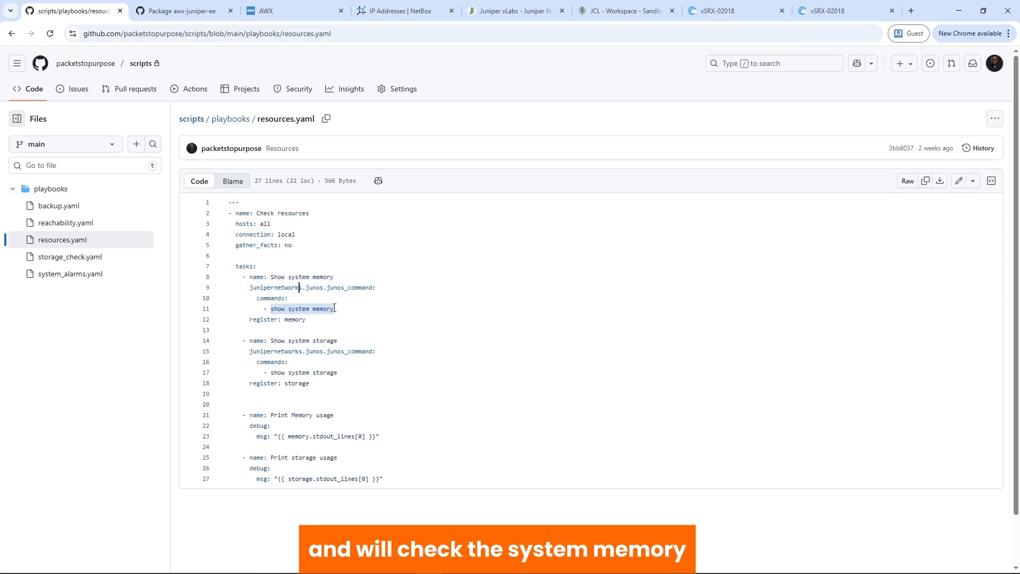
pyautogui.moveTo(287, 374); pyautogui.dragTo(324, 378)
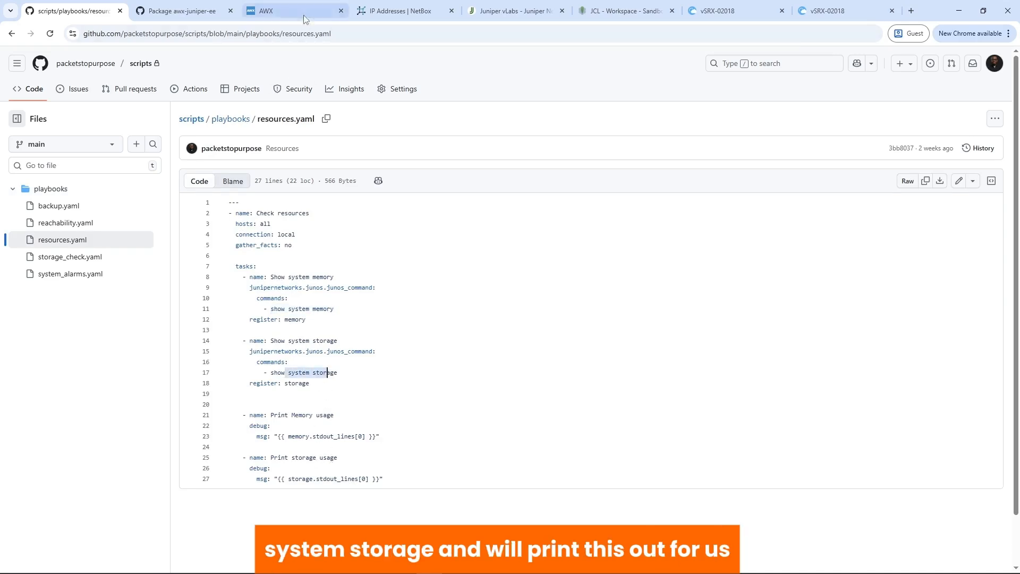
# Switch to AWX, name the new job template Resources and assign it the NetBox Inventory
pyautogui.click(281, 11)
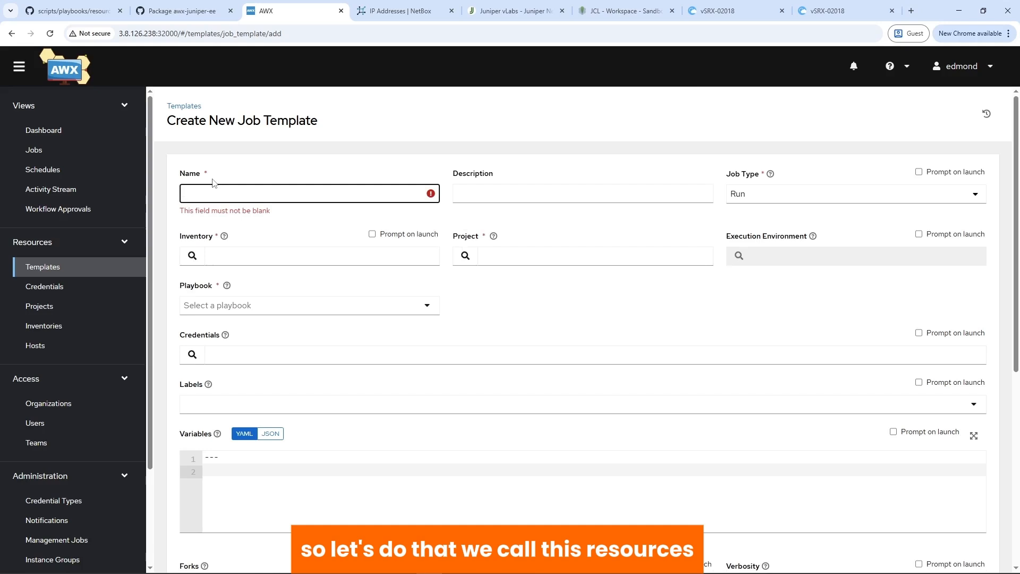
pyautogui.write('Resources')
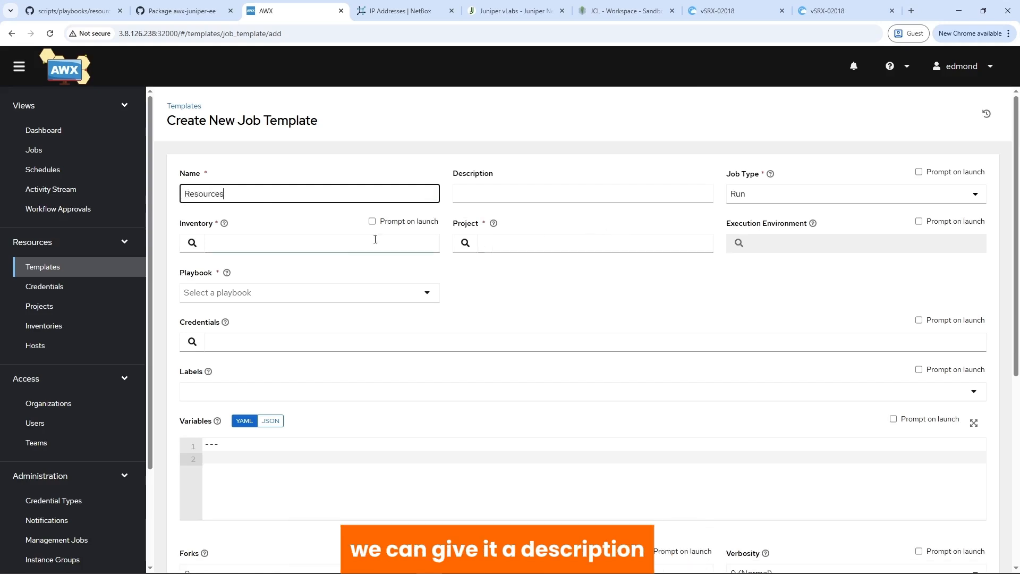
pyautogui.click(192, 245)
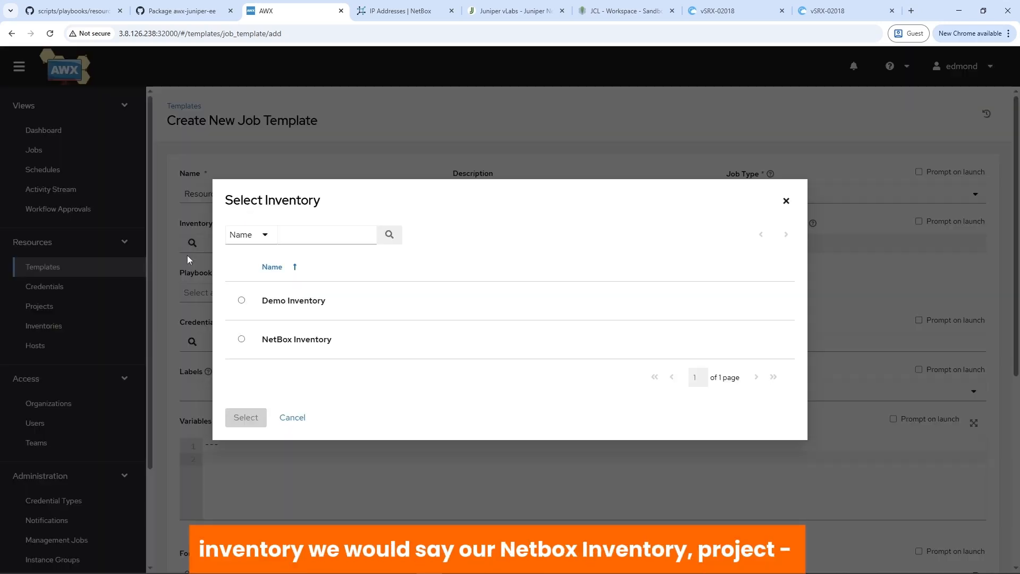
pyautogui.click(241, 339)
pyautogui.click(255, 434)
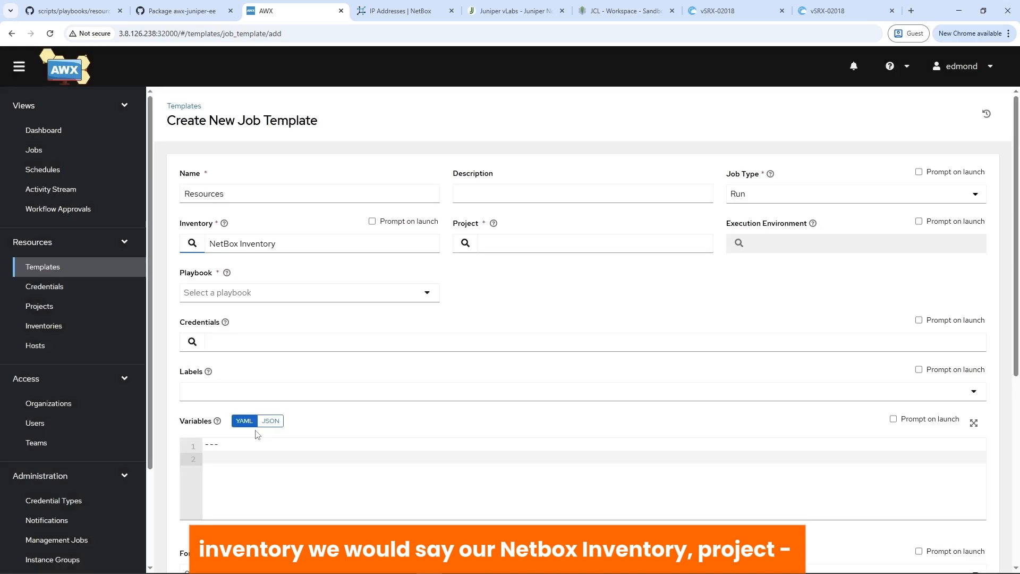
# Set the job template's project to Automation Scripts and its execution environment to Junos EE
pyautogui.click(464, 246)
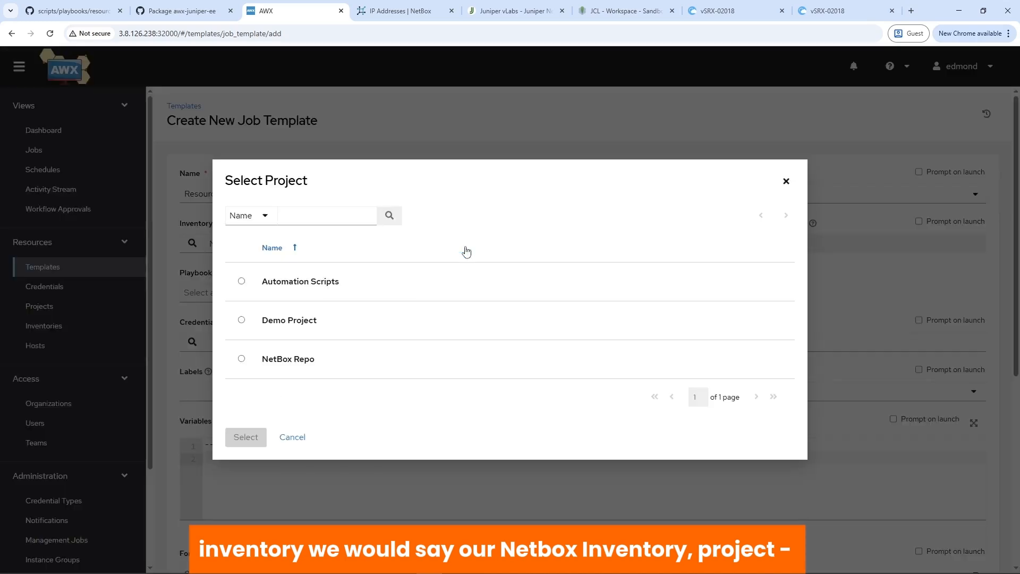
pyautogui.click(241, 281)
pyautogui.click(246, 450)
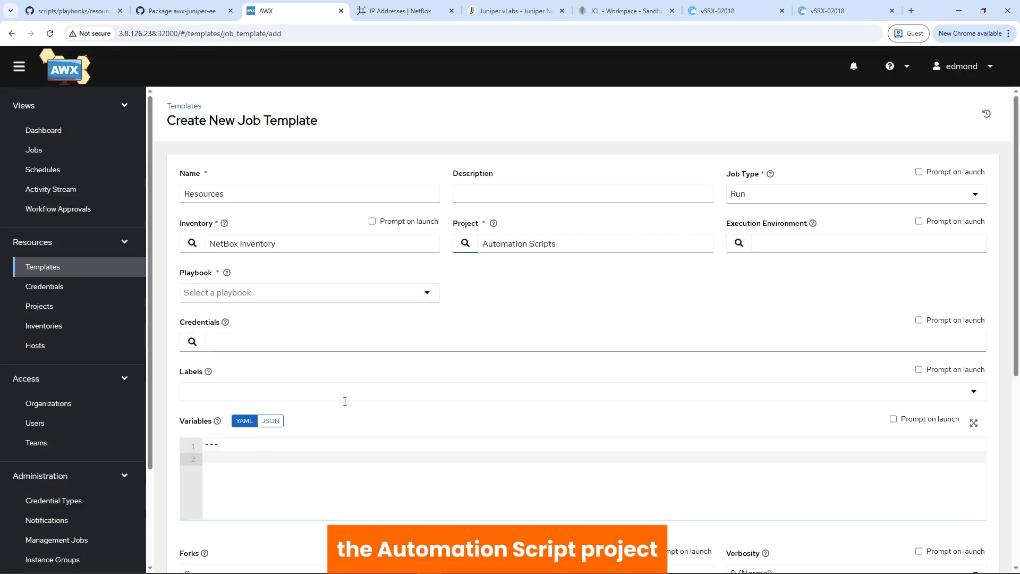
pyautogui.click(738, 248)
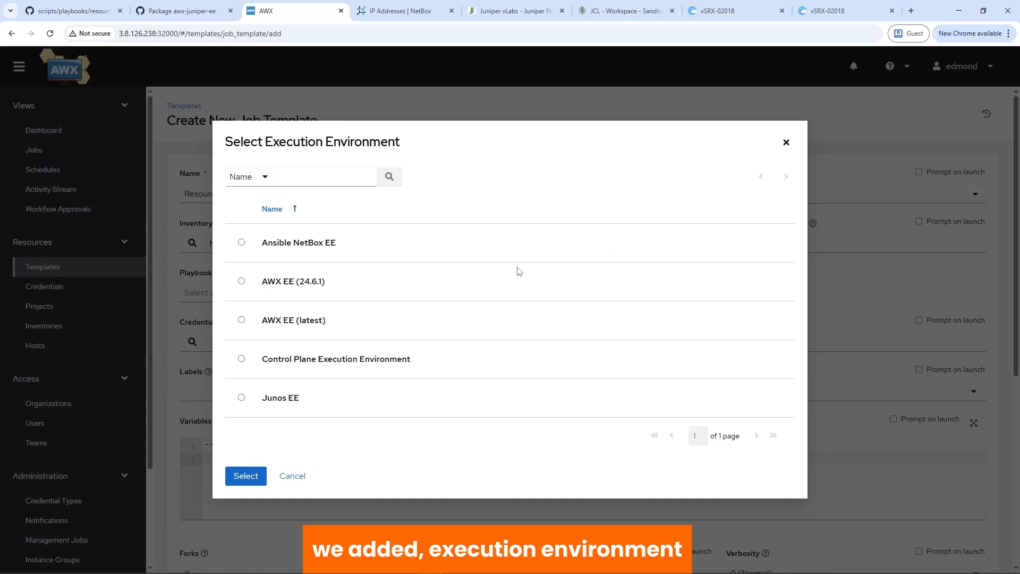
pyautogui.click(241, 398)
pyautogui.click(246, 488)
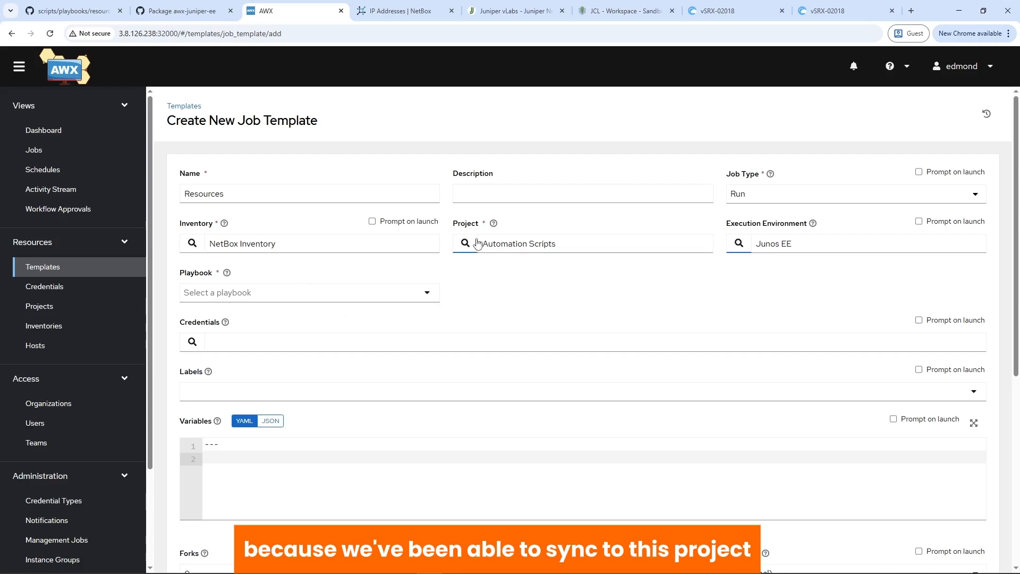
# Compare the available playbooks with the GitHub playbooks folder and select playbooks/resources.yaml for the AWX job template
pyautogui.click(314, 293)
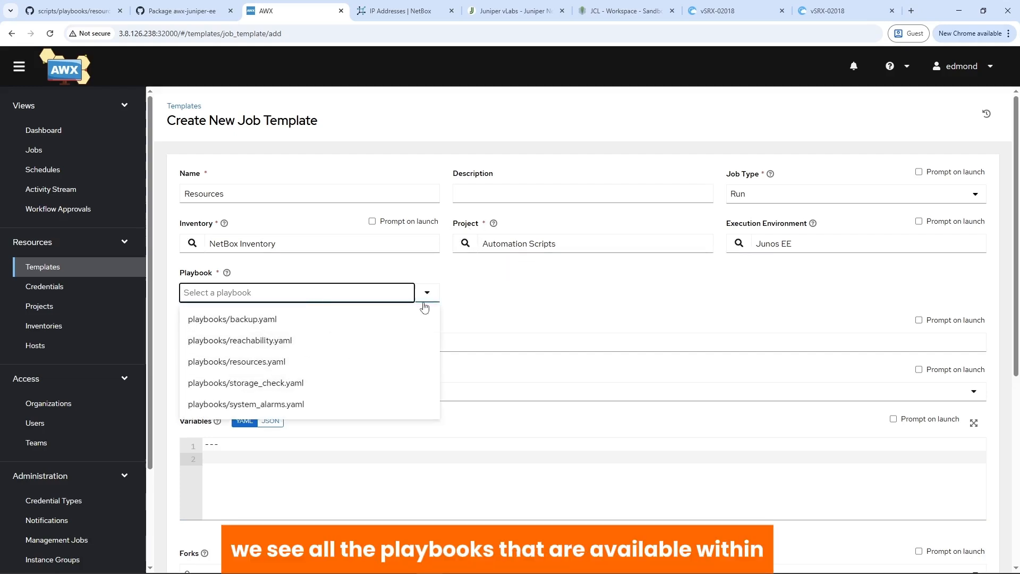
pyautogui.click(69, 11)
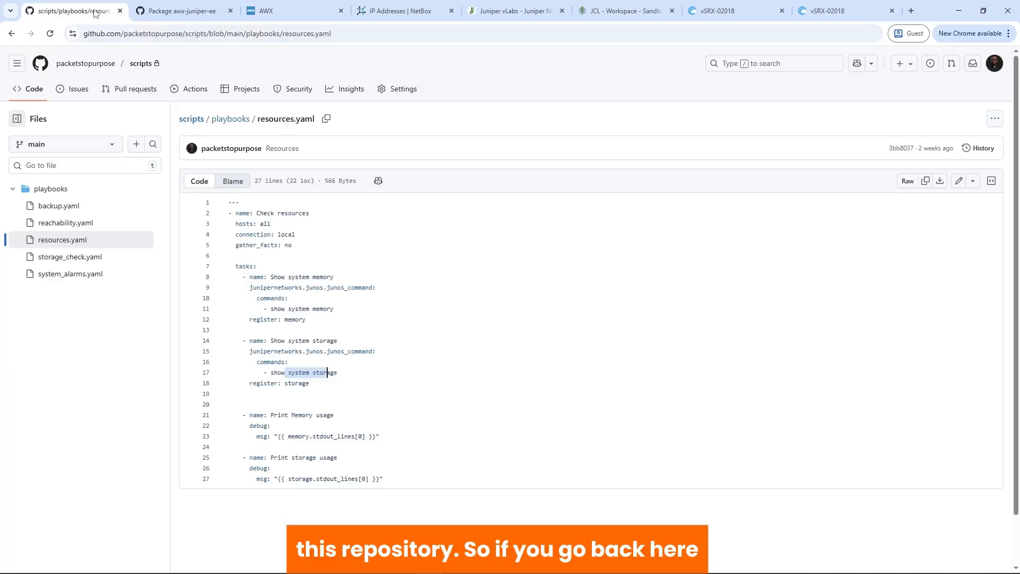
pyautogui.click(231, 120)
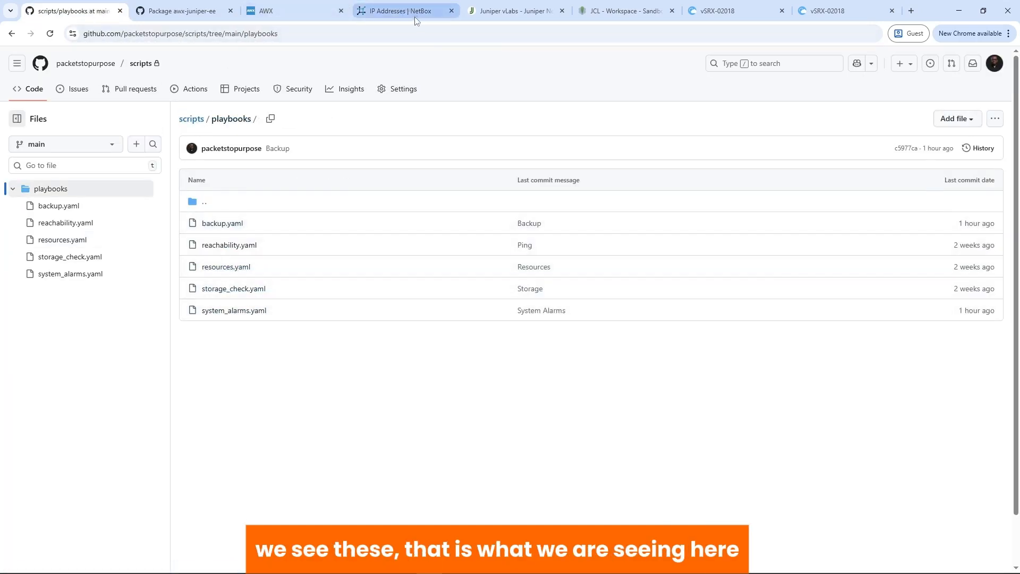
pyautogui.click(287, 11)
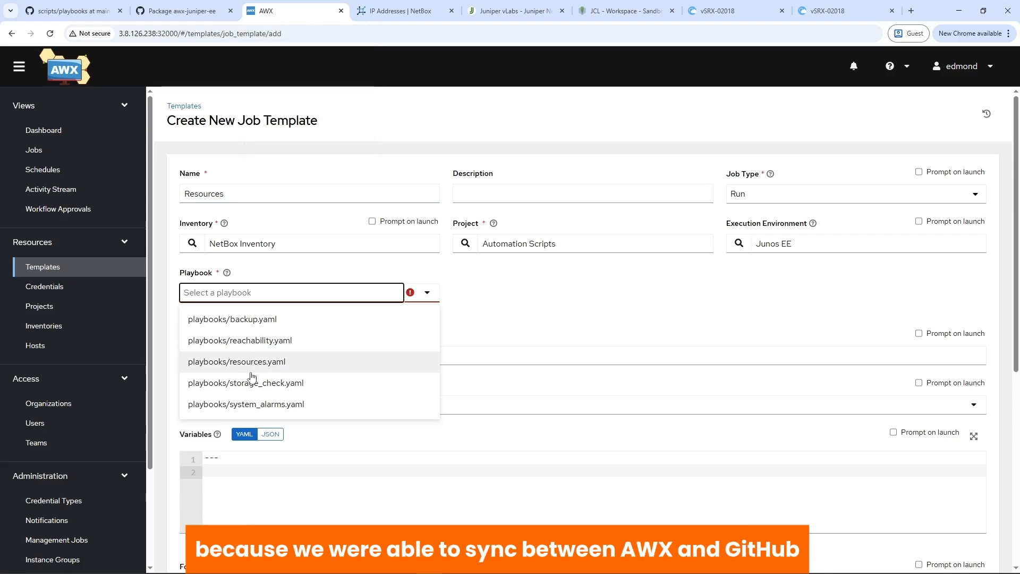
pyautogui.click(252, 365)
# Add the Network Devices credential from the Network category to the job template
pyautogui.click(192, 343)
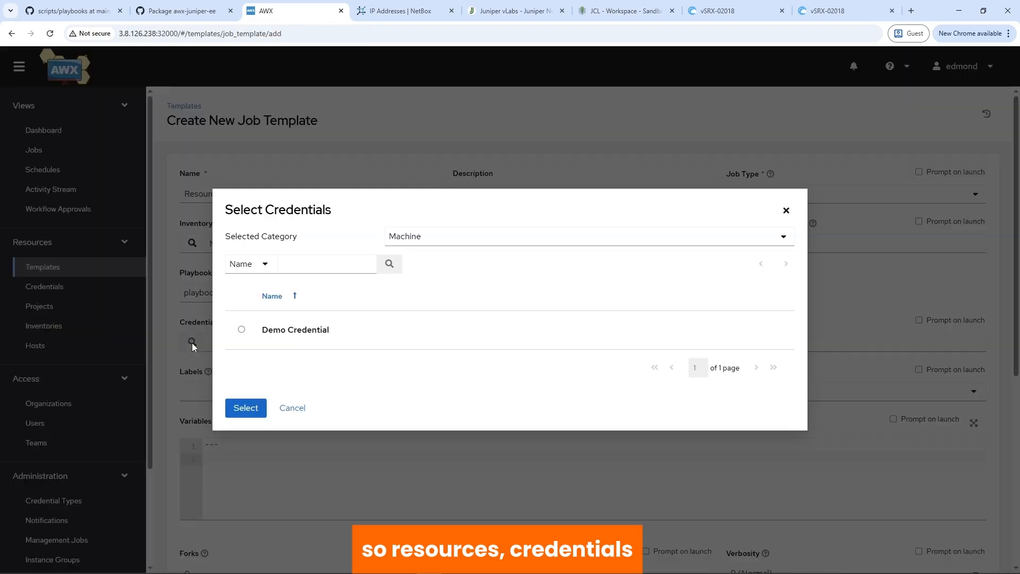
pyautogui.click(409, 237)
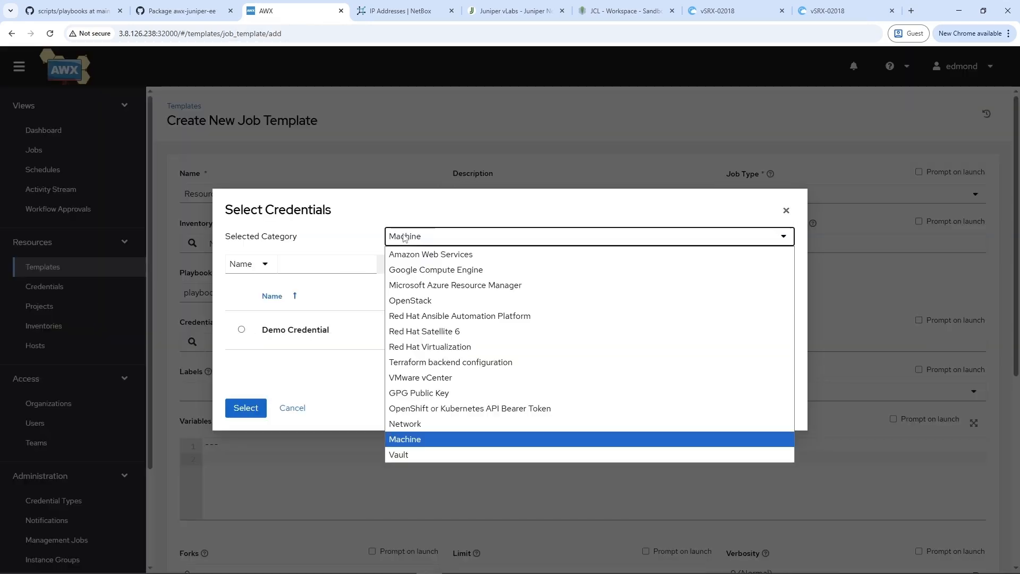
pyautogui.click(402, 428)
pyautogui.click(242, 330)
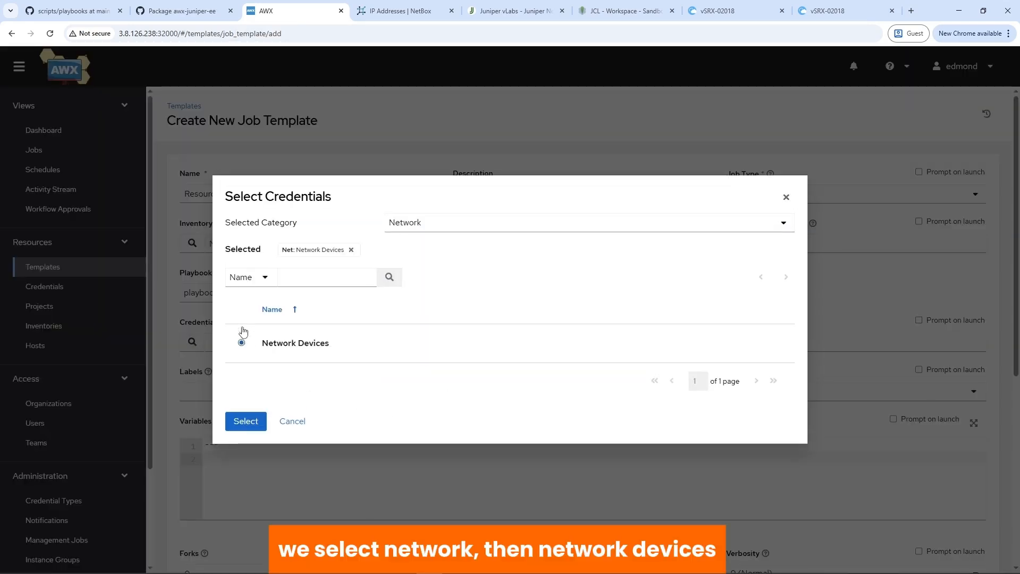
pyautogui.click(248, 430)
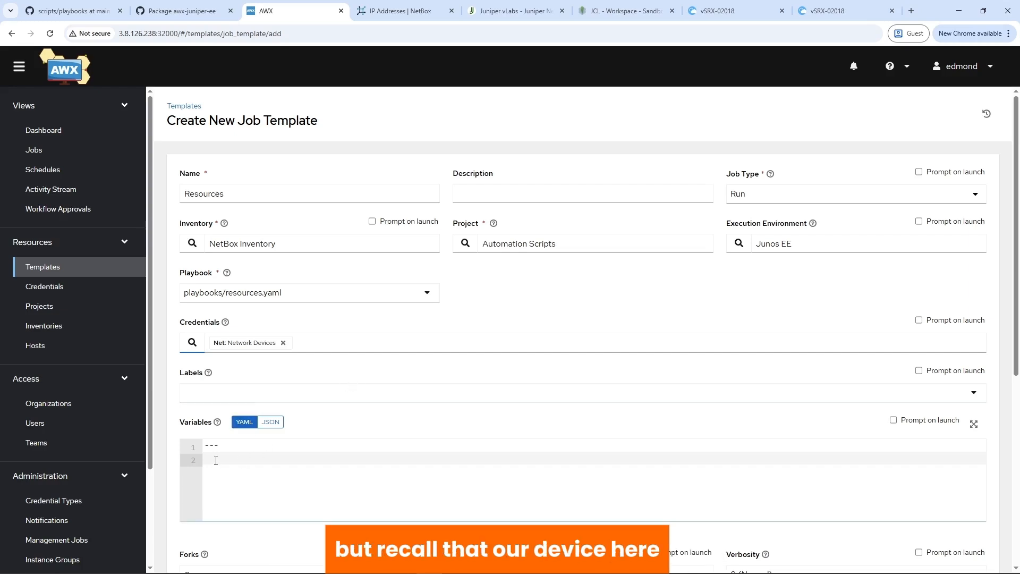
# Check the vSRX in the Juniper vLabs sandbox and add the variable ansible_port: 47001 to the AWX job template
pyautogui.click(618, 11)
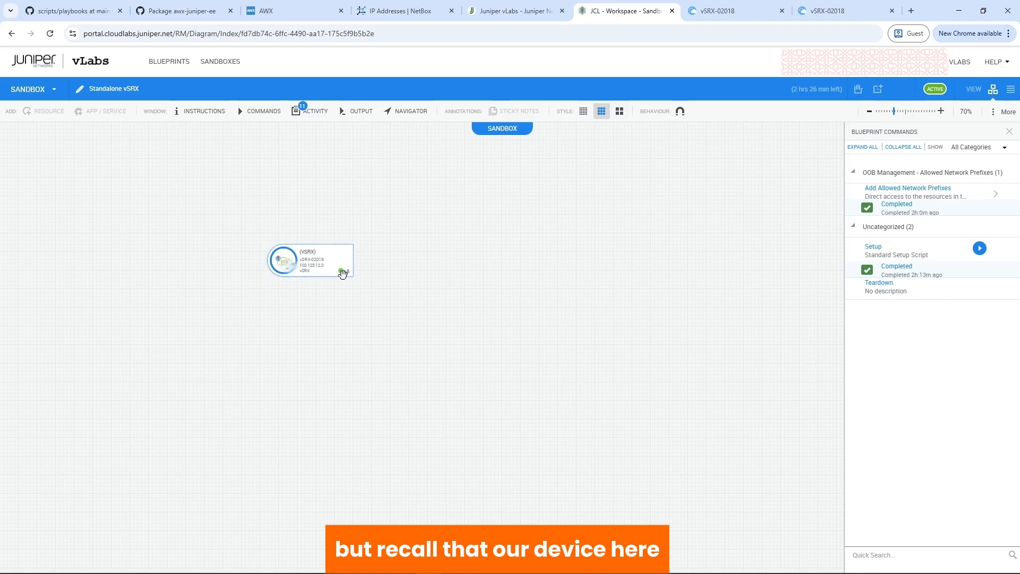
pyautogui.moveTo(343, 276)
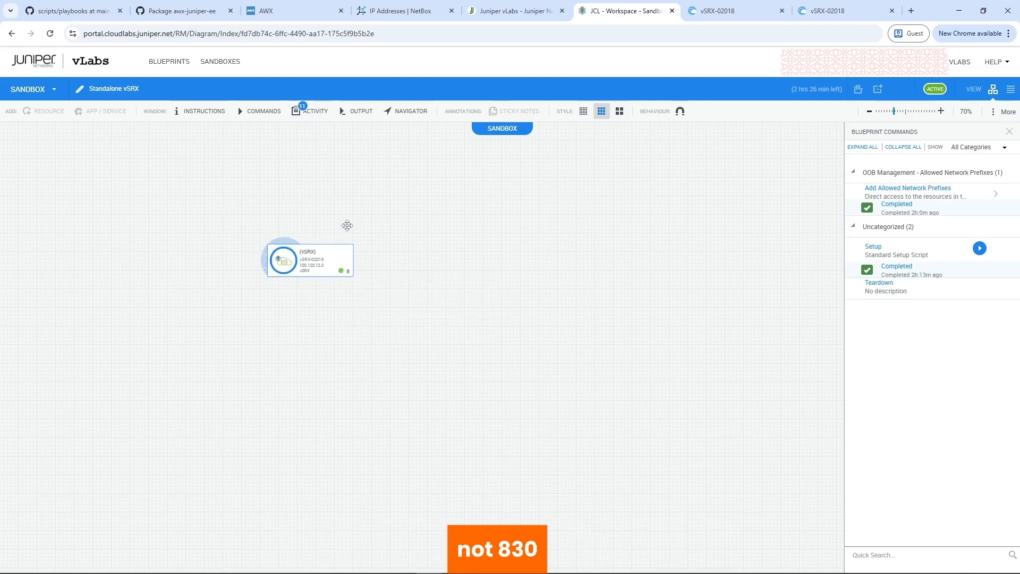
pyautogui.click(292, 11)
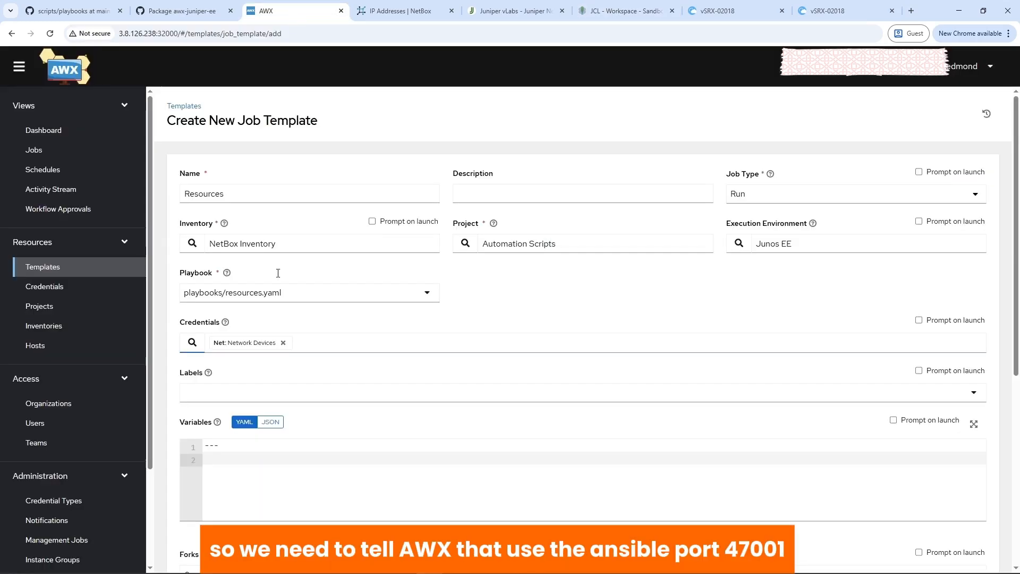
pyautogui.click(212, 457)
pyautogui.write('a')
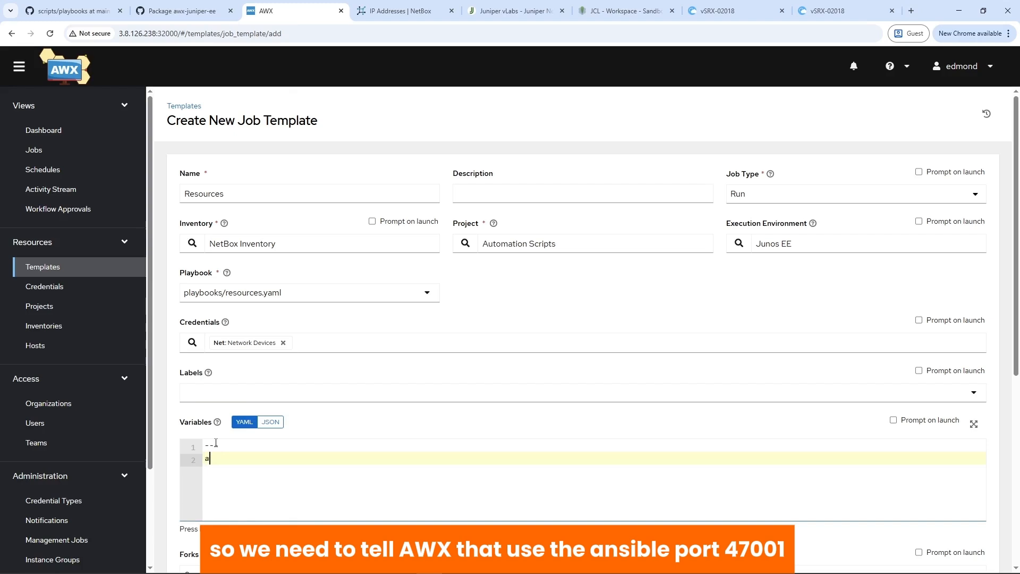
pyautogui.write('nsible_port: 47001')
# Switch to the GitHub scripts repository and check the hosts setting in playbooks/resources.yaml
pyautogui.scroll(-5, 236, 455)
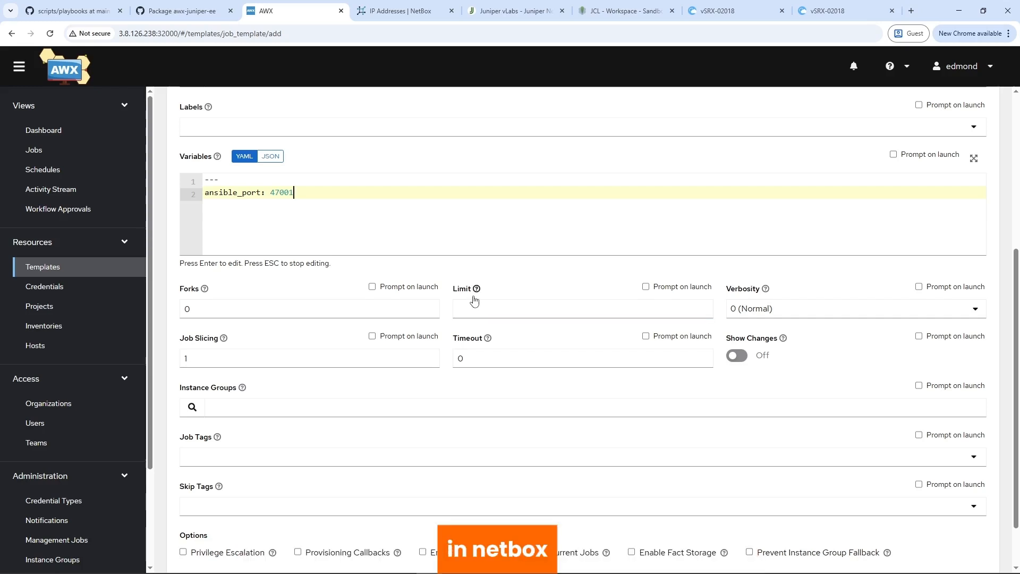
pyautogui.click(75, 11)
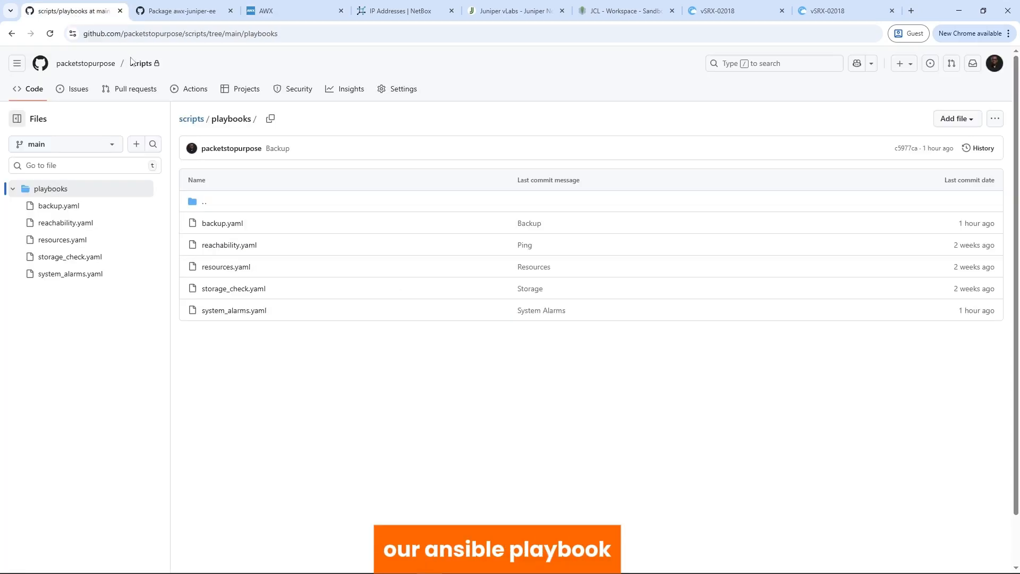
pyautogui.click(225, 266)
pyautogui.moveTo(236, 223); pyautogui.dragTo(273, 225)
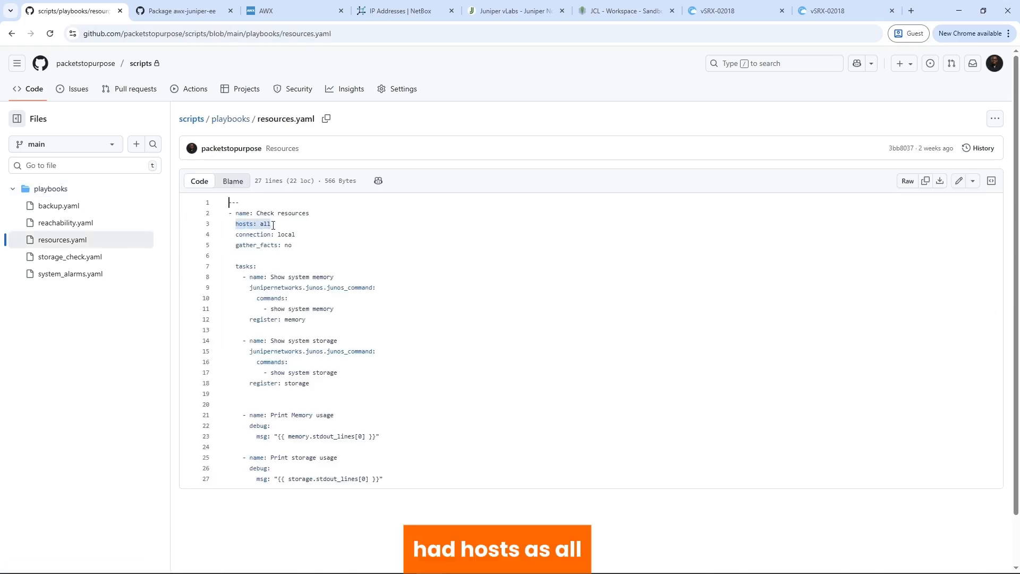
# Switch back to AWX, enable prompt on launch for the job template's limit, and save the template
pyautogui.click(290, 11)
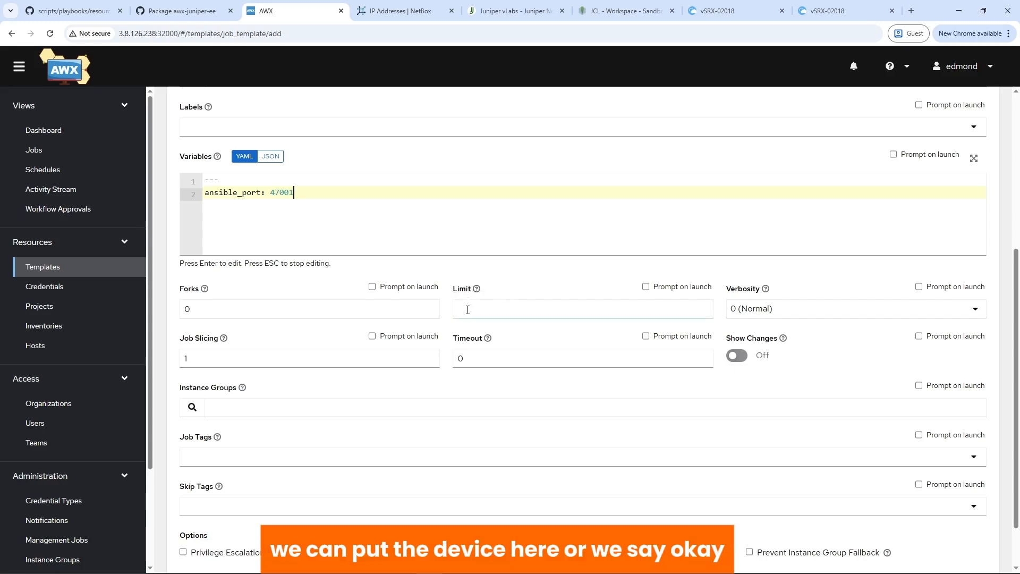
pyautogui.click(646, 287)
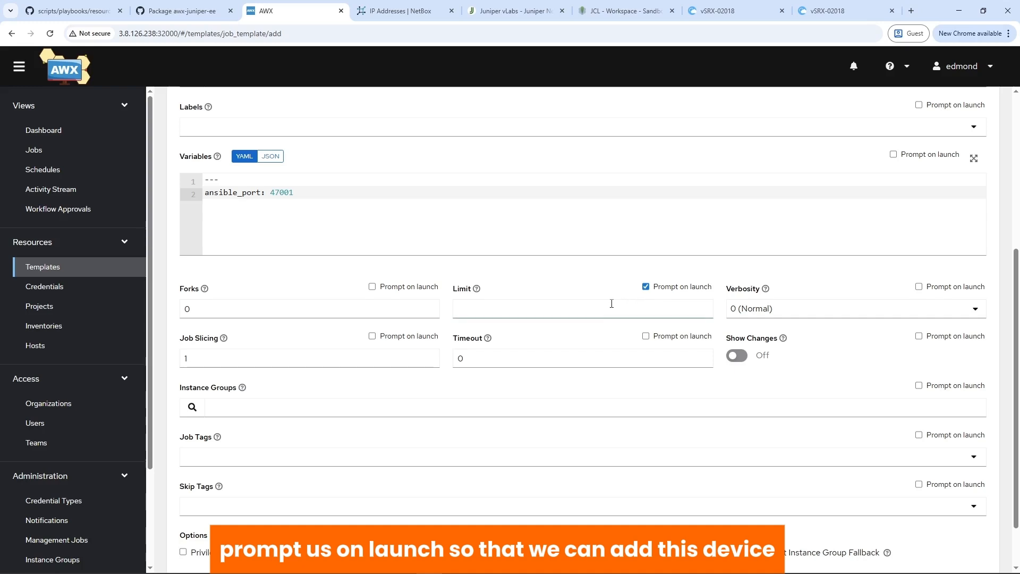
pyautogui.scroll(-1, 455, 417)
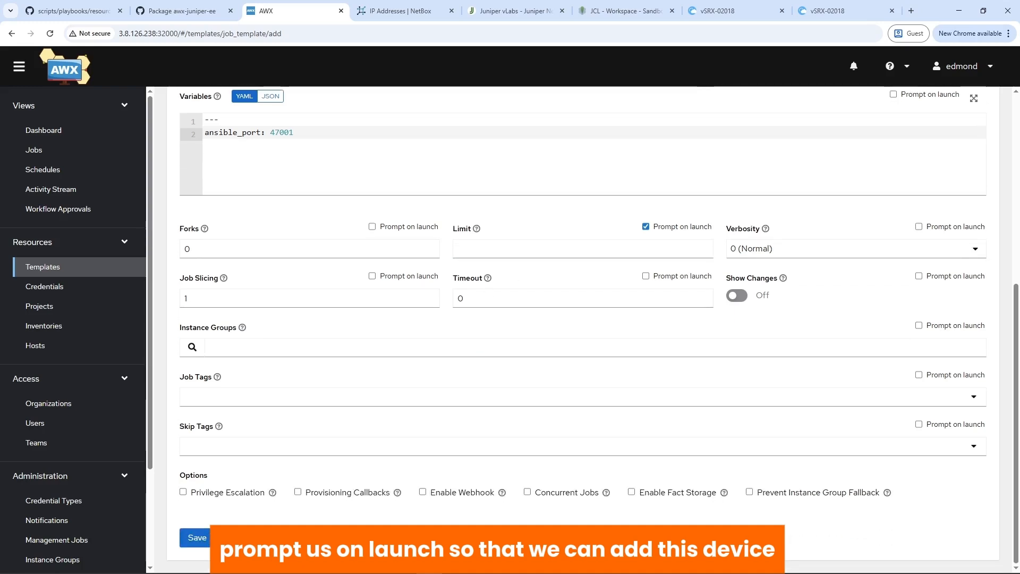
pyautogui.click(194, 538)
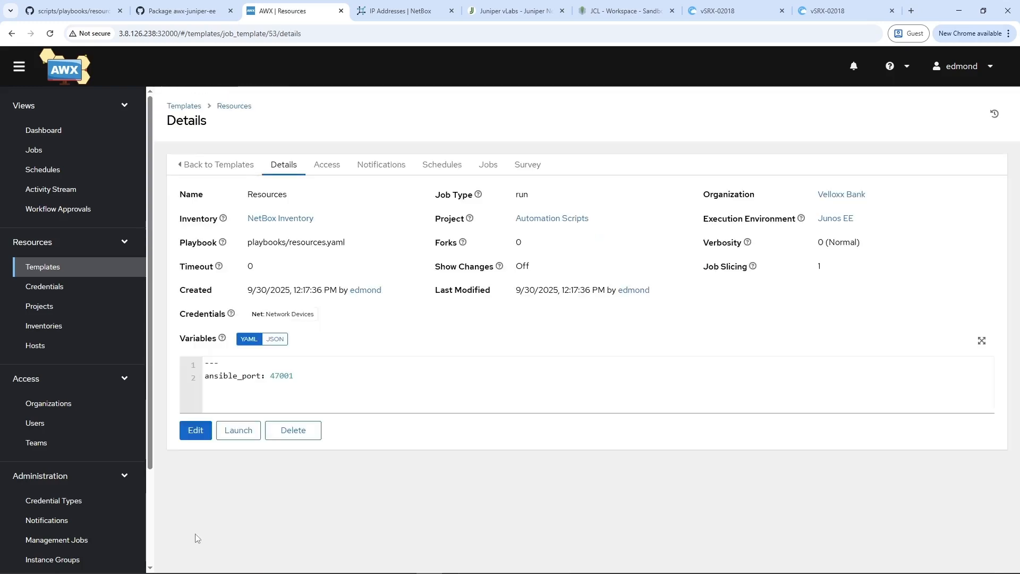
# Launch the Resources job template with the limit set to ACC-DC-VPN-GW
pyautogui.click(238, 430)
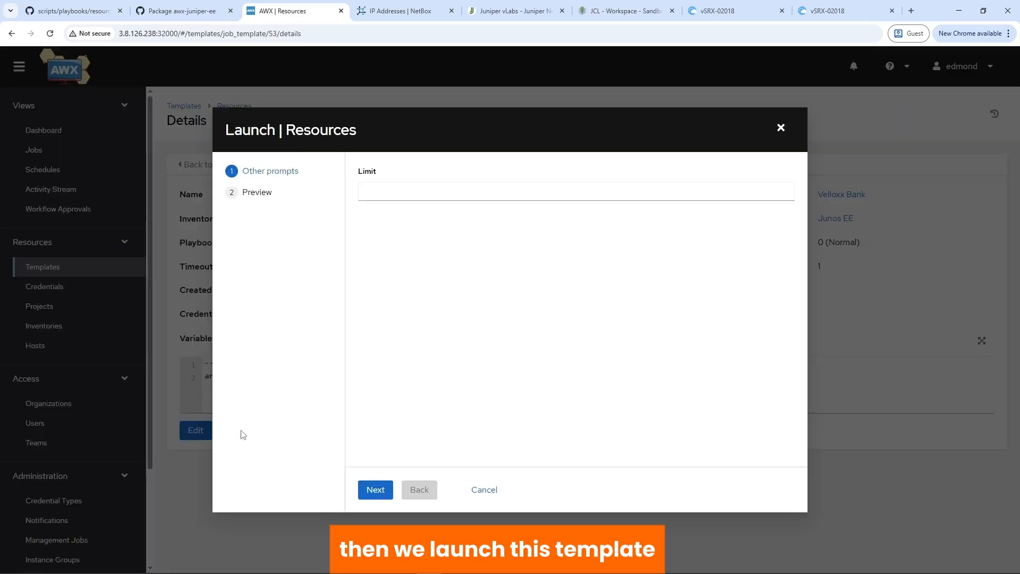
pyautogui.click(422, 191)
pyautogui.write('A')
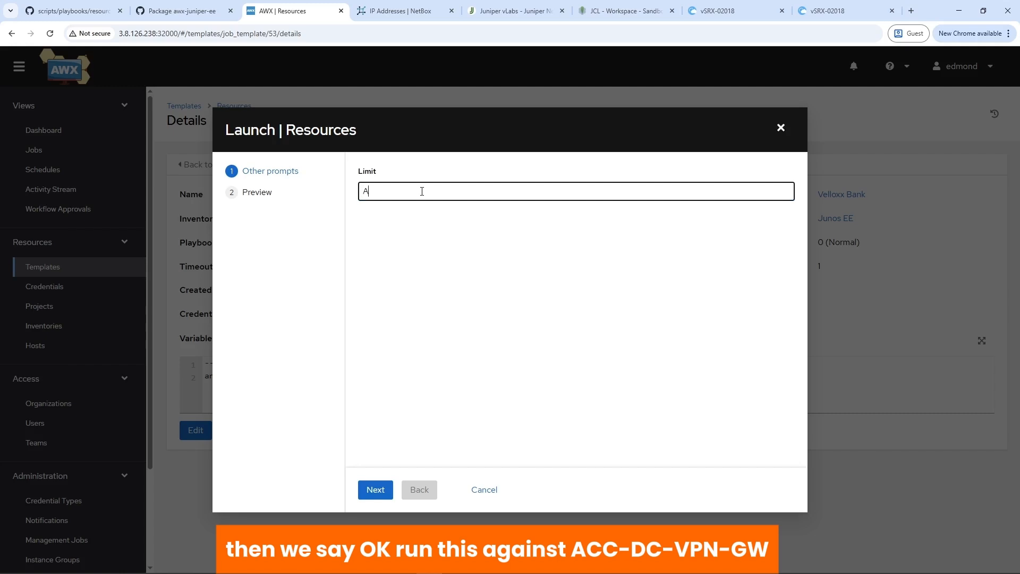
pyautogui.write('CC-DC-VPN-GW')
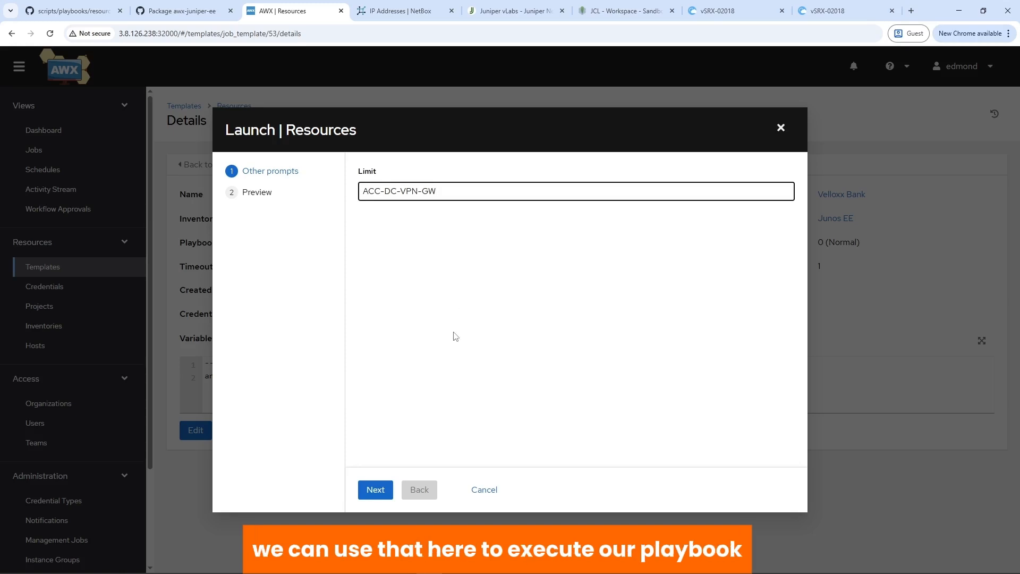
pyautogui.click(373, 490)
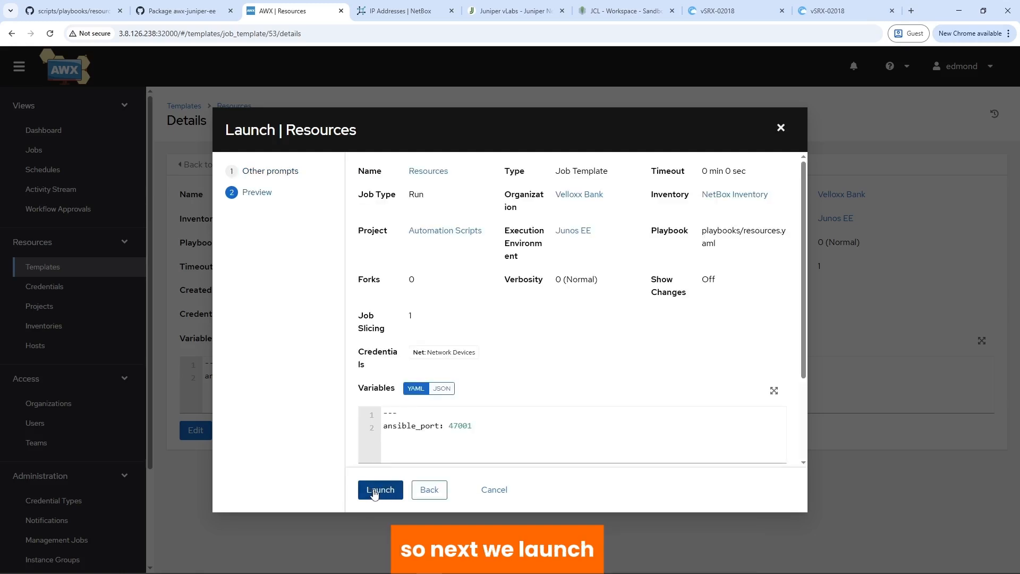
pyautogui.click(374, 490)
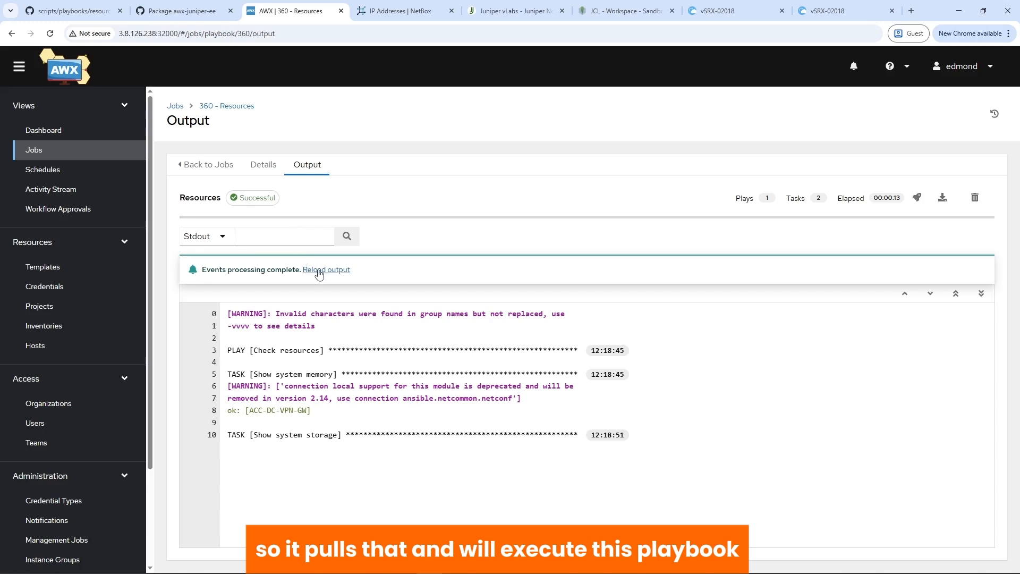
# Reload the job output and examine the JSON host details of the Show system memory task for ACC-DC-VPN-GW
pyautogui.click(319, 273)
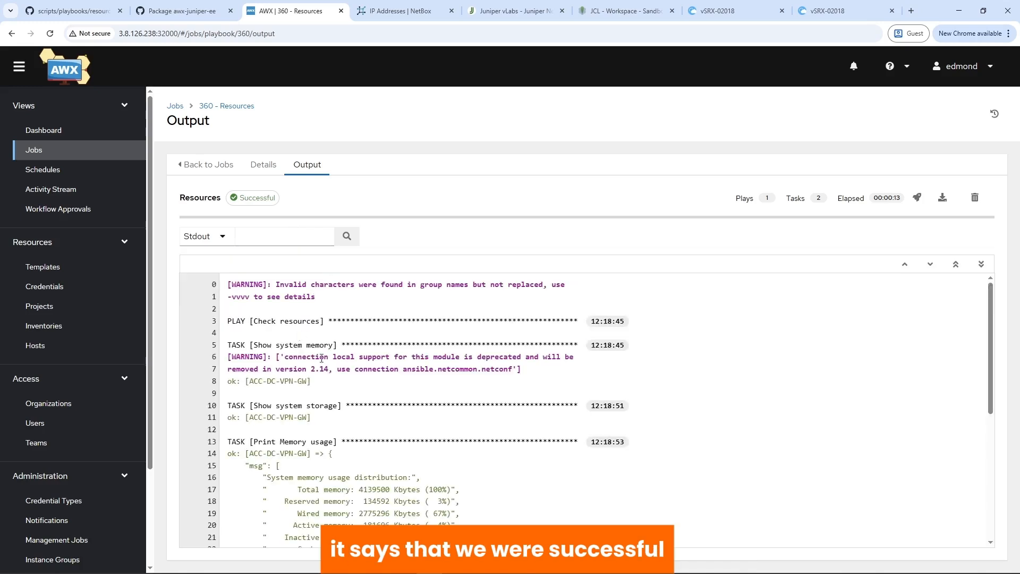
pyautogui.click(270, 382)
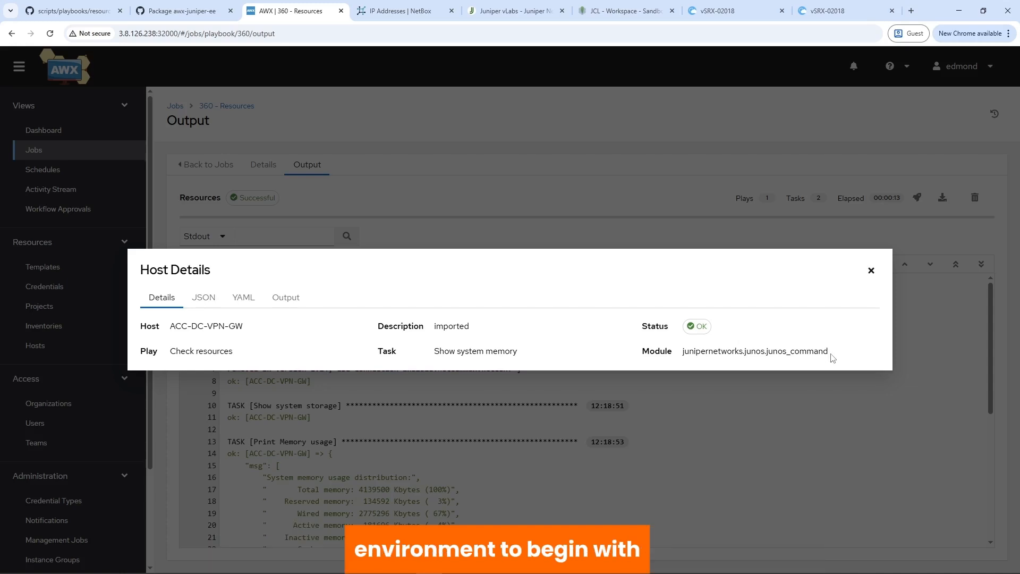
pyautogui.click(202, 298)
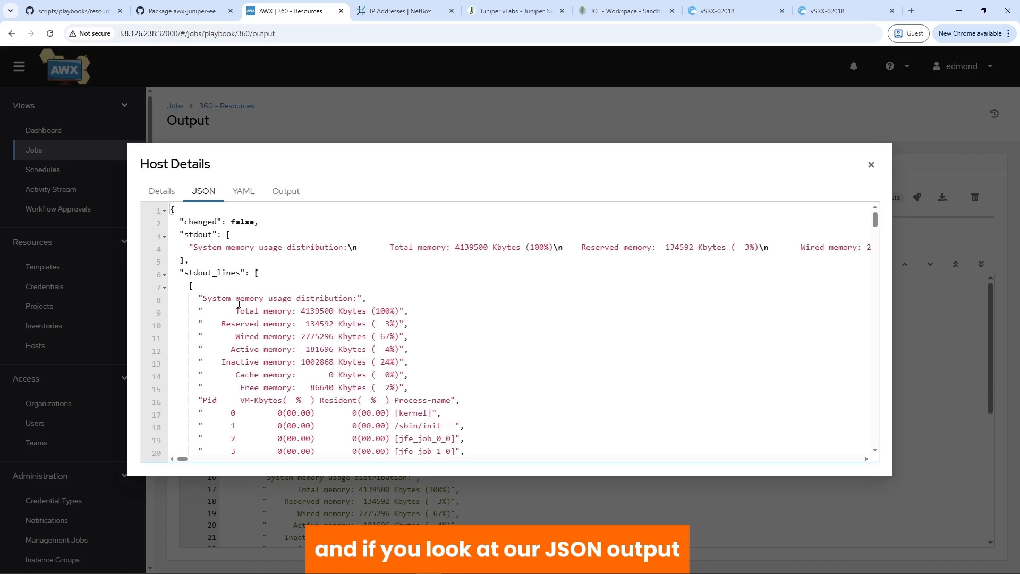
# Examine the rest of the Show system memory host details in JSON, YAML and plain output form, and close them
pyautogui.scroll(-15, 266, 313)
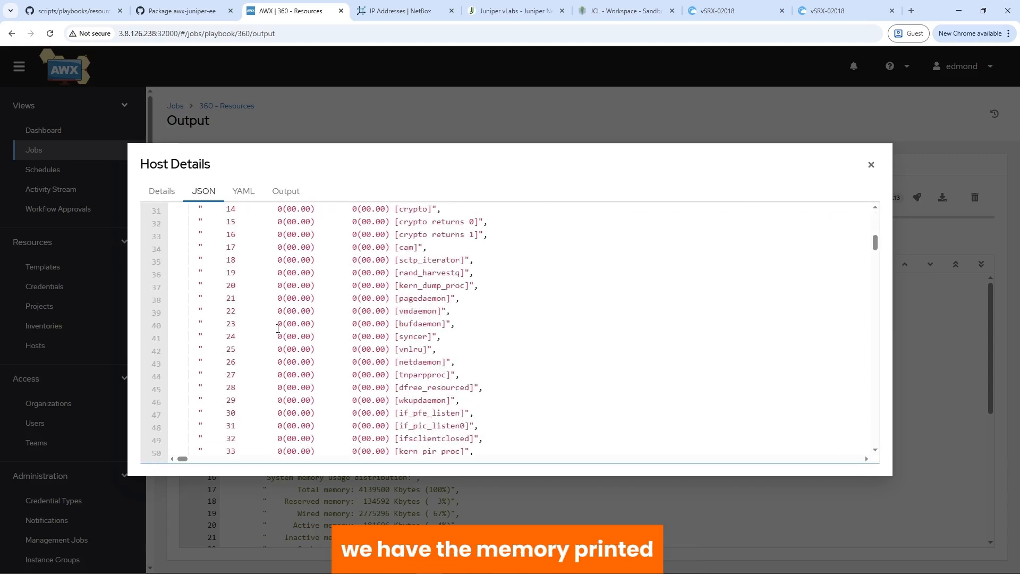
pyautogui.click(245, 193)
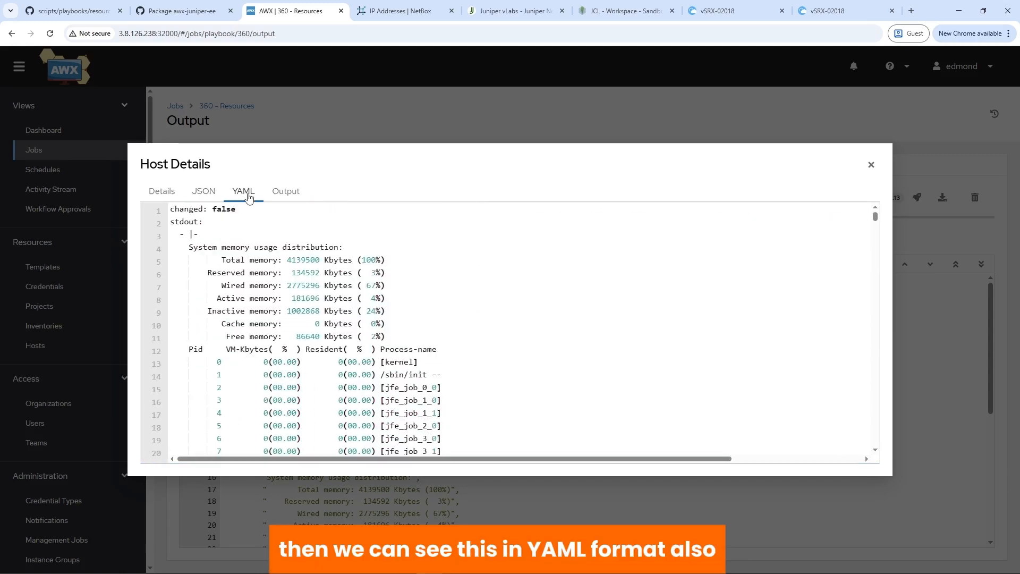
pyautogui.click(283, 197)
pyautogui.scroll(-10, 292, 292)
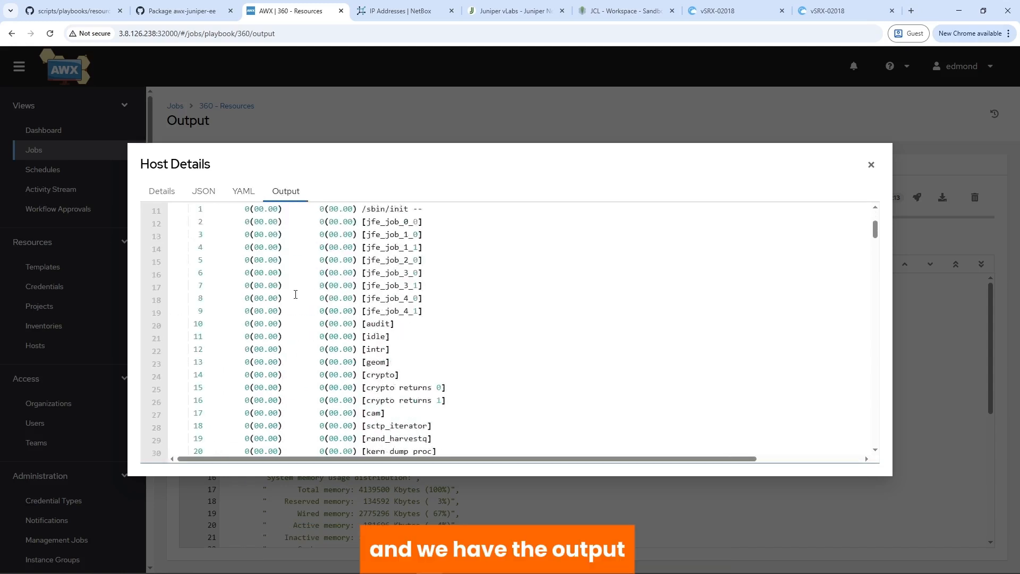
pyautogui.click(870, 166)
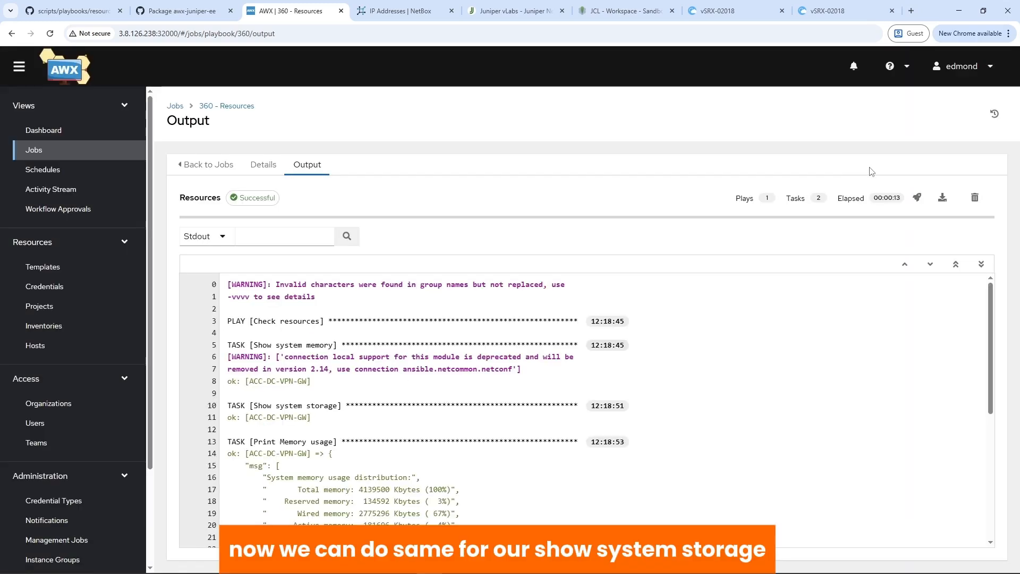
# Examine the Show system storage task's host details for ACC-DC-VPN-GW in JSON and YAML form, and close them
pyautogui.click(282, 420)
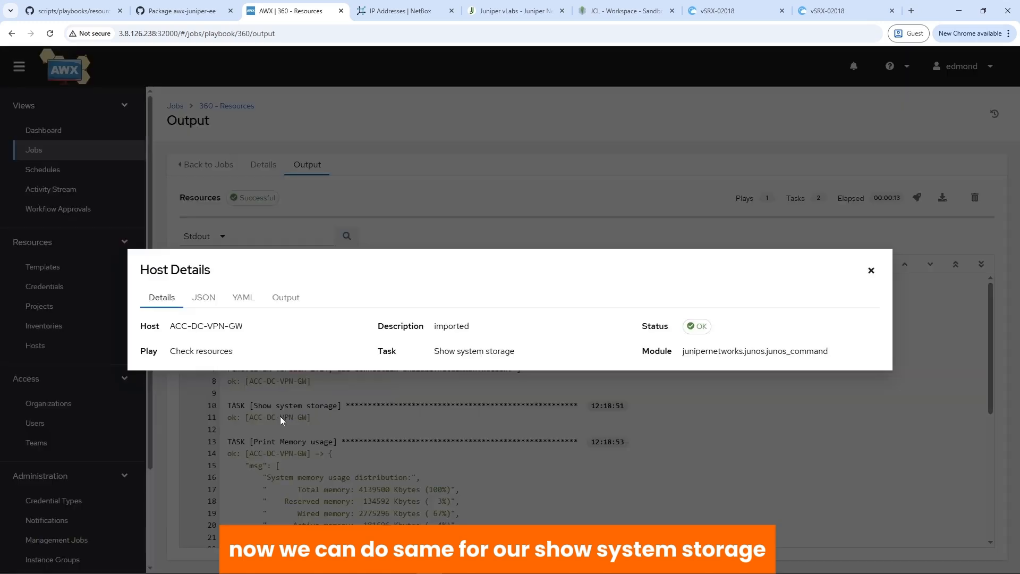
pyautogui.click(210, 298)
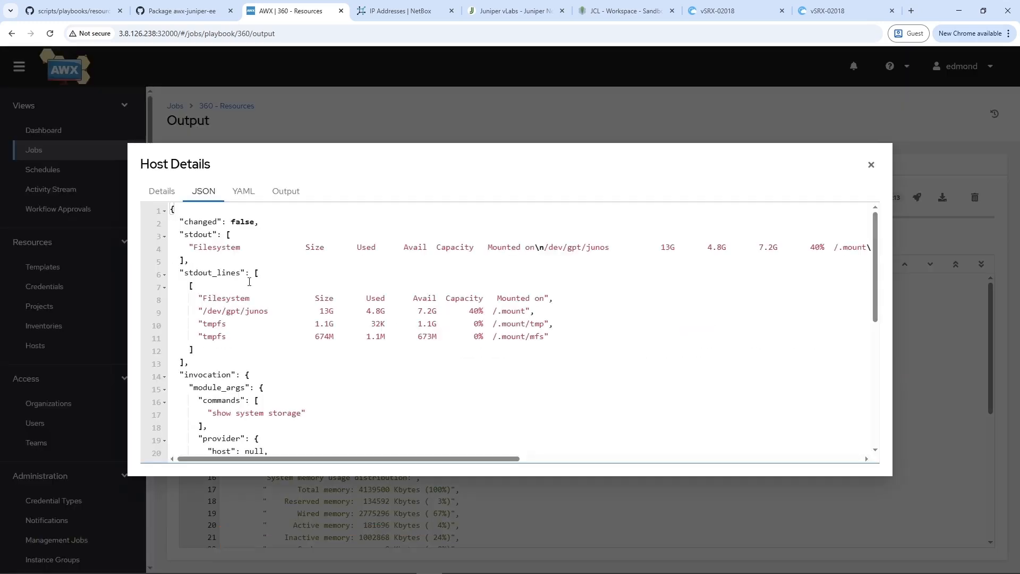
pyautogui.click(243, 192)
pyautogui.press('Escape')
# Review the Print Memory usage and Print storage usage tasks in the Resources job output
pyautogui.scroll(-1, 340, 420)
pyautogui.scroll(-4, 340, 420)
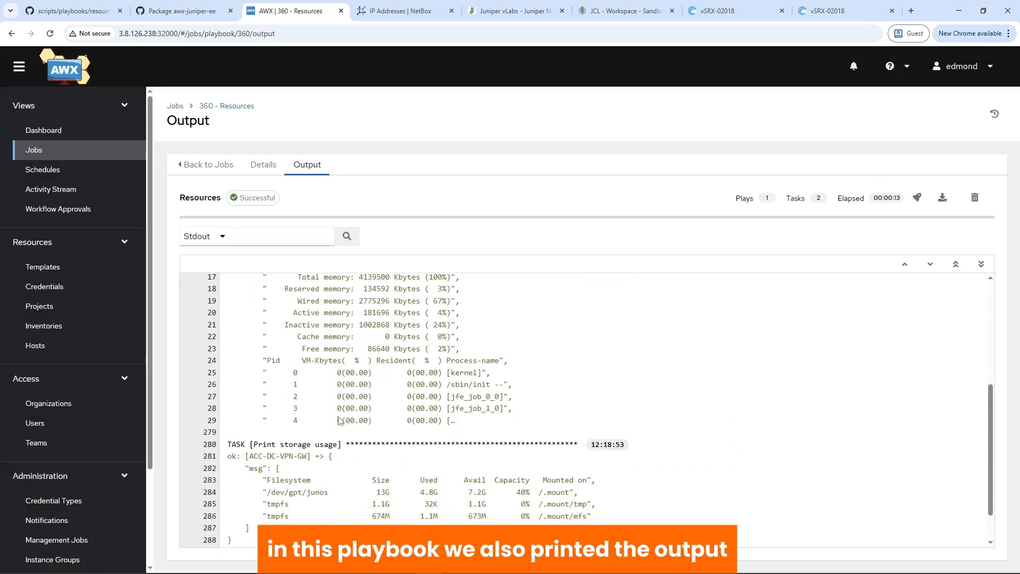
pyautogui.scroll(2, 339, 420)
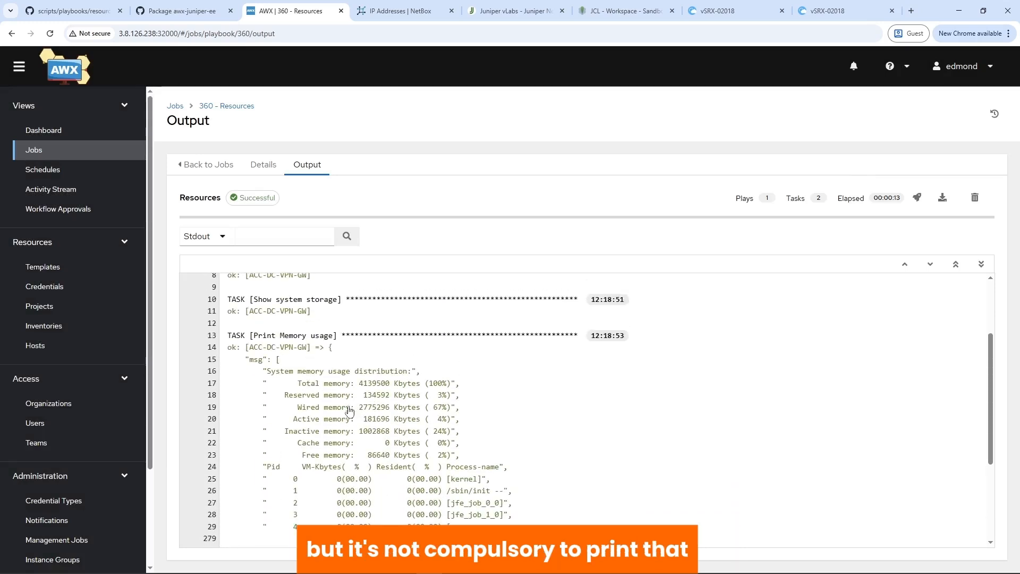
pyautogui.scroll(2, 349, 411)
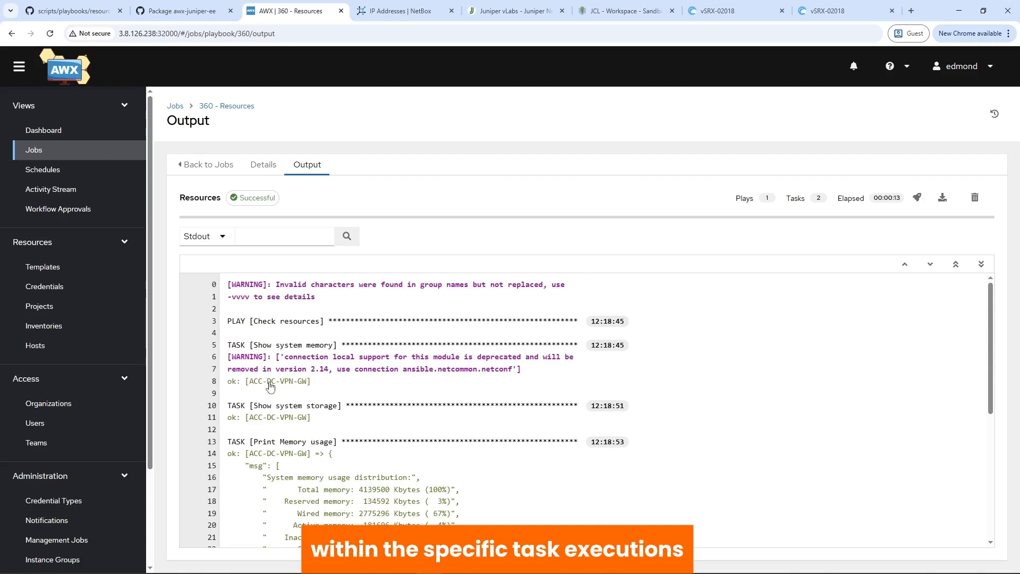
# Relaunch the Resources job and check its run in the list of jobs
pyautogui.click(917, 199)
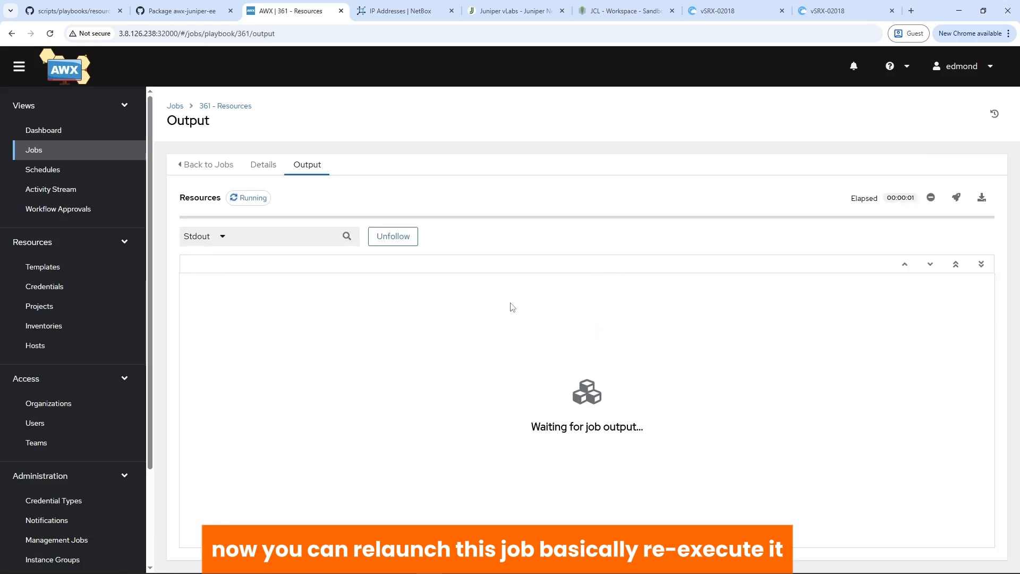
pyautogui.click(36, 155)
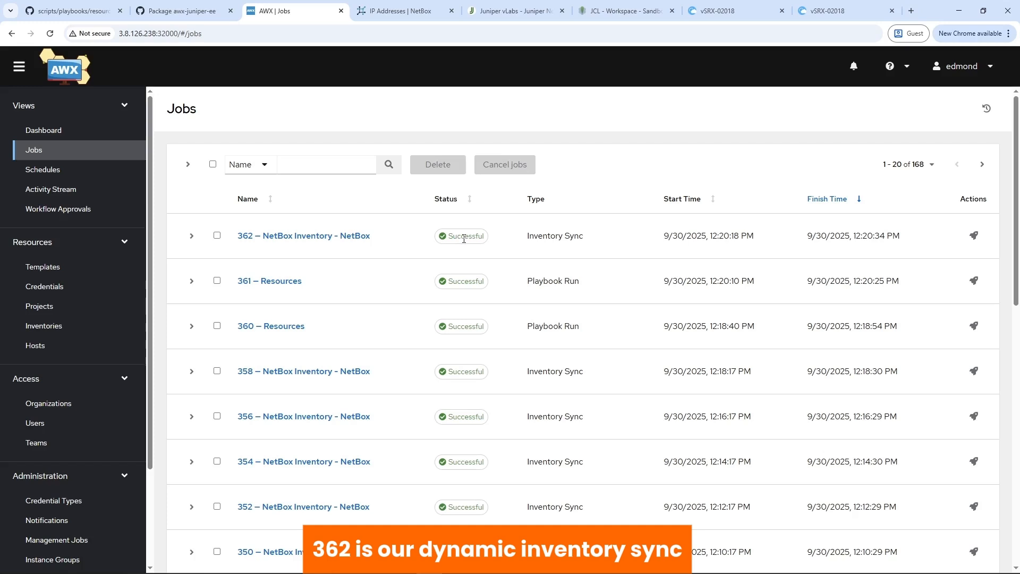
# Create a new job template and name it System Alarms
pyautogui.click(53, 268)
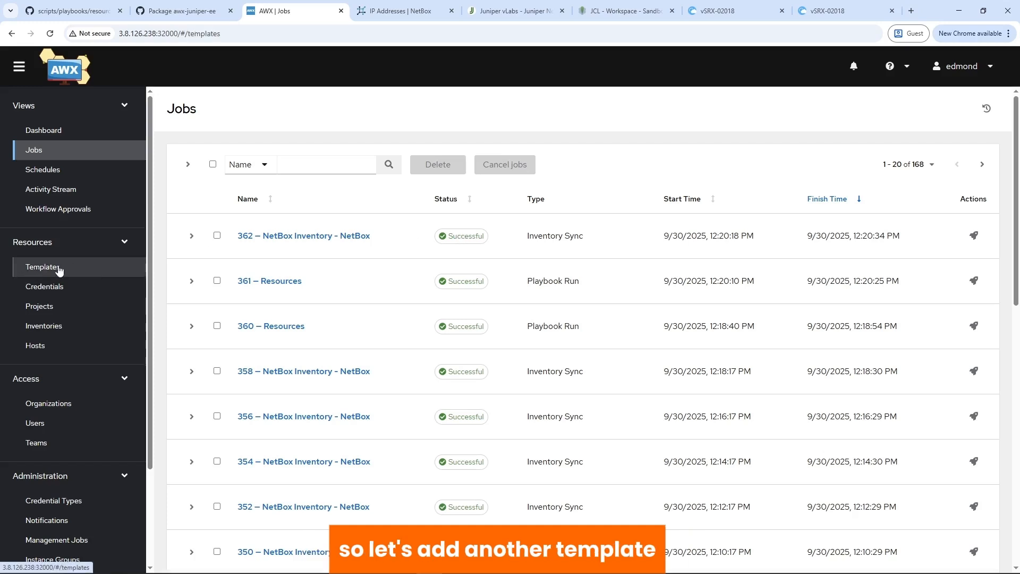
pyautogui.click(431, 164)
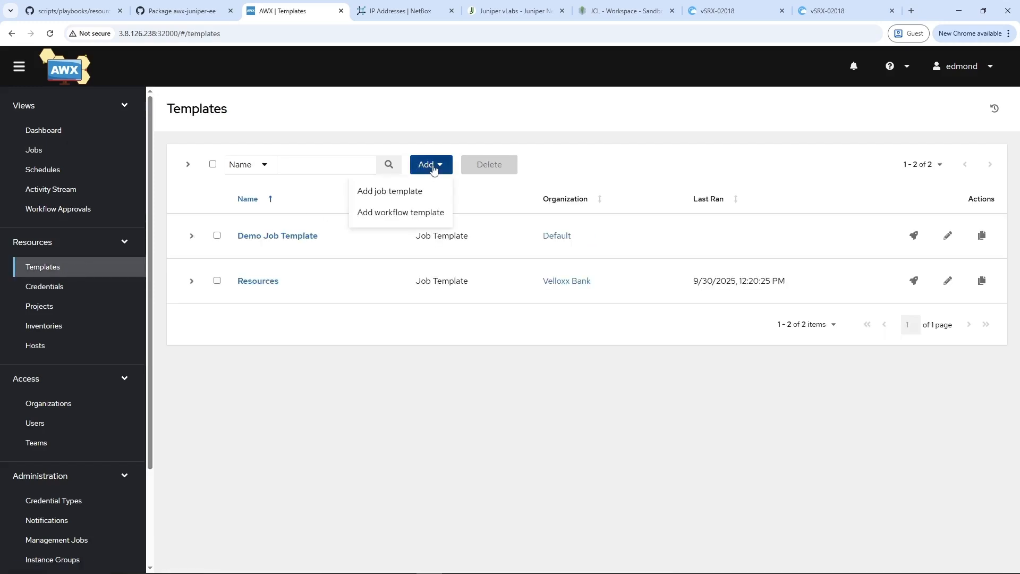
pyautogui.click(402, 195)
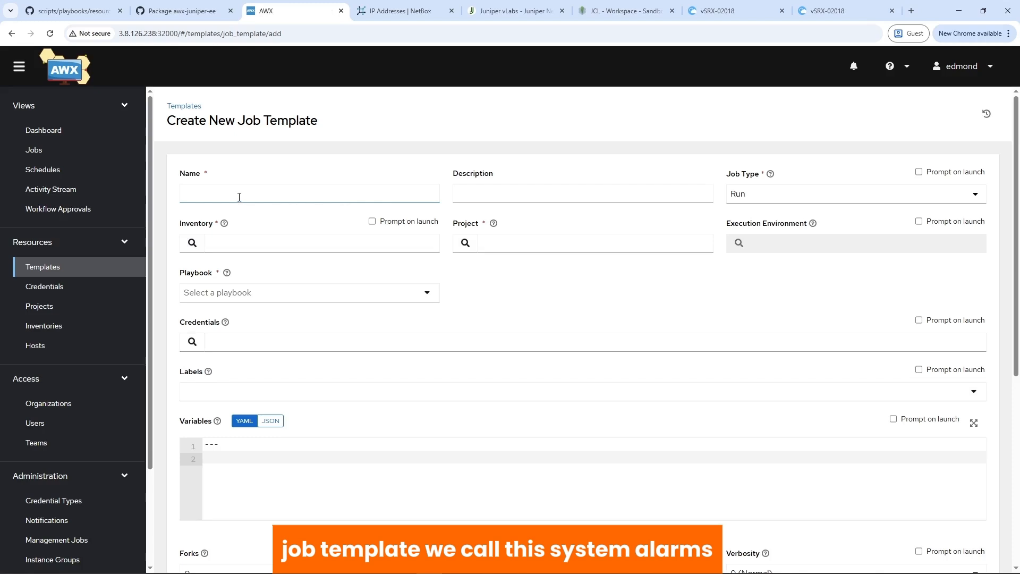
pyautogui.click(239, 197)
pyautogui.write('s')
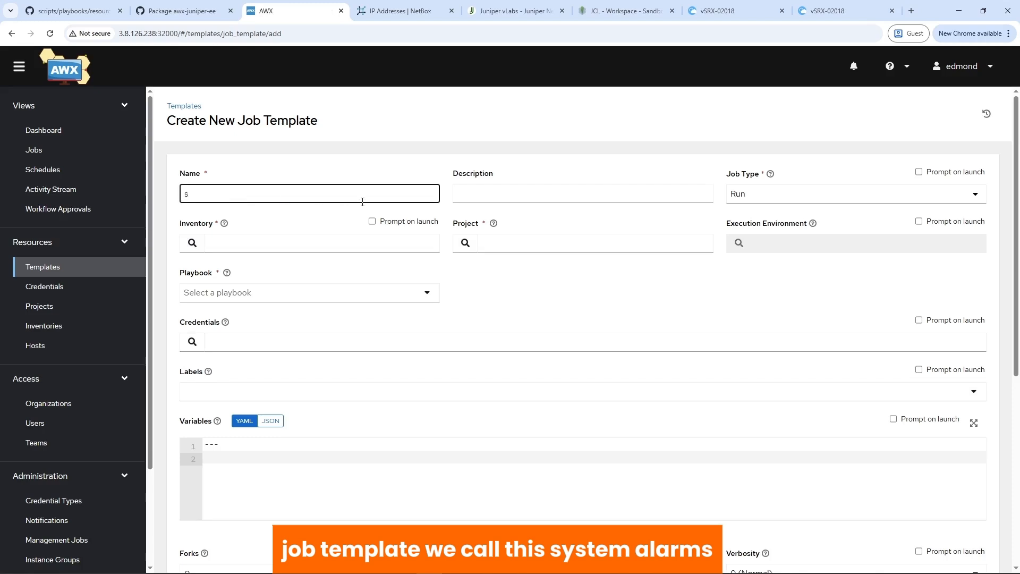
pyautogui.press('BackSpace')
pyautogui.write('System Alarms')
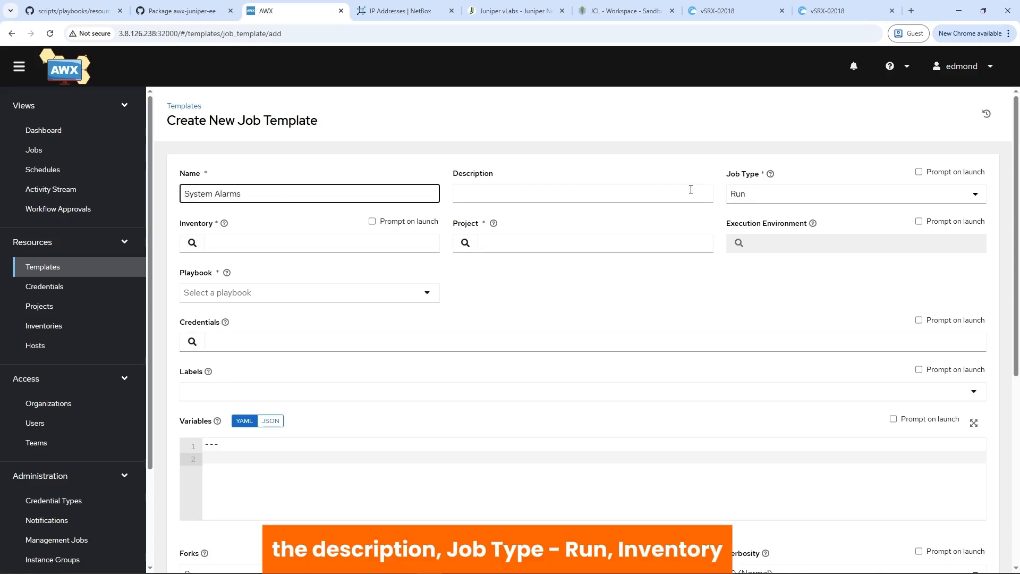
# Assign NetBox Inventory as the template's inventory and Automation Scripts as its project
pyautogui.click(193, 244)
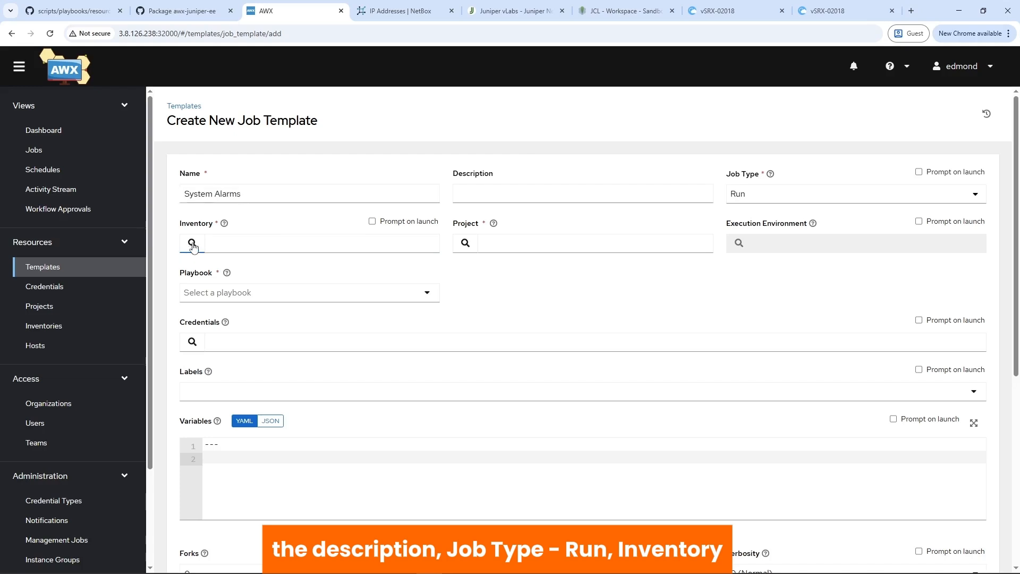
pyautogui.click(242, 338)
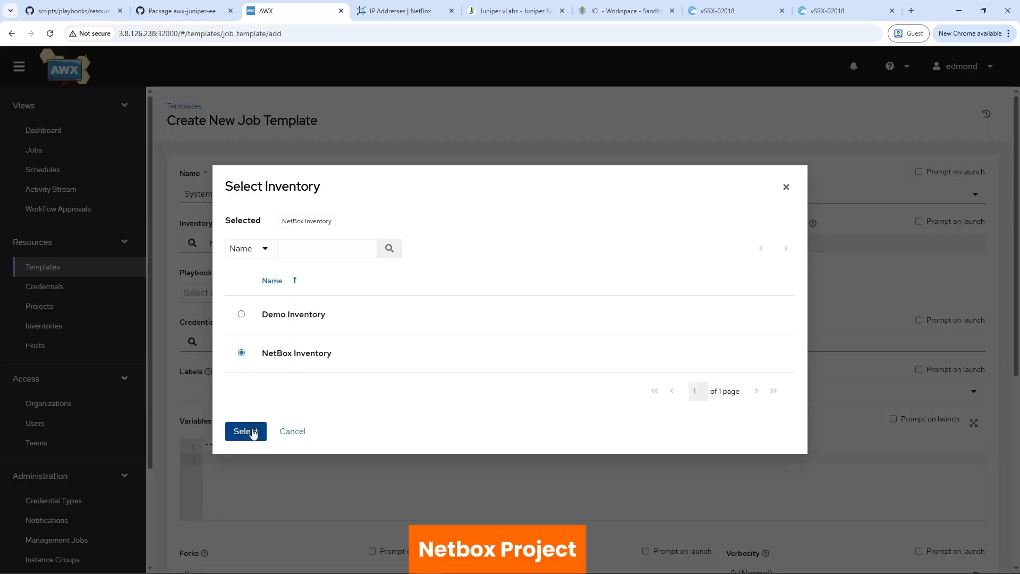
pyautogui.click(253, 433)
pyautogui.click(460, 244)
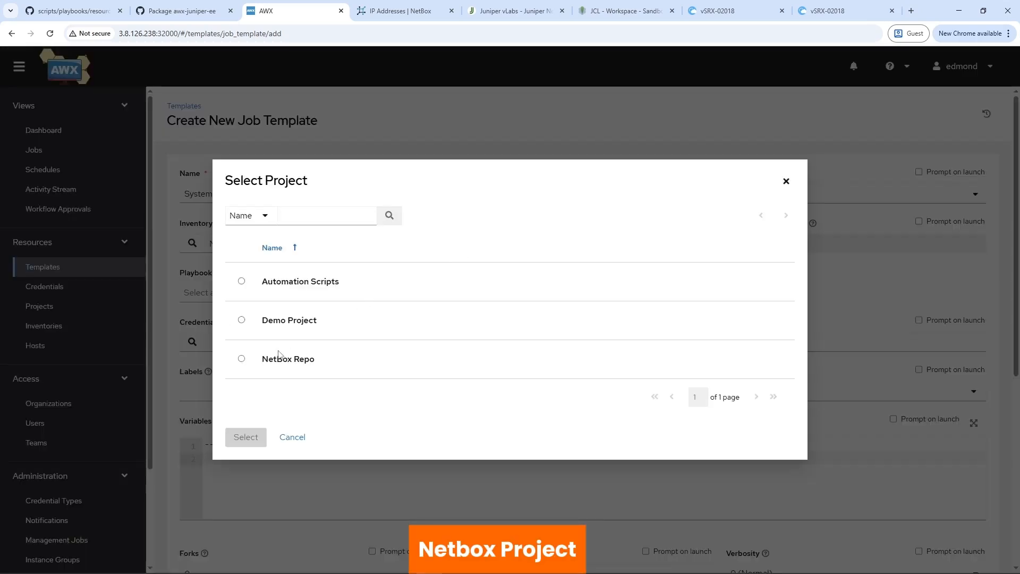
pyautogui.click(241, 281)
pyautogui.click(246, 450)
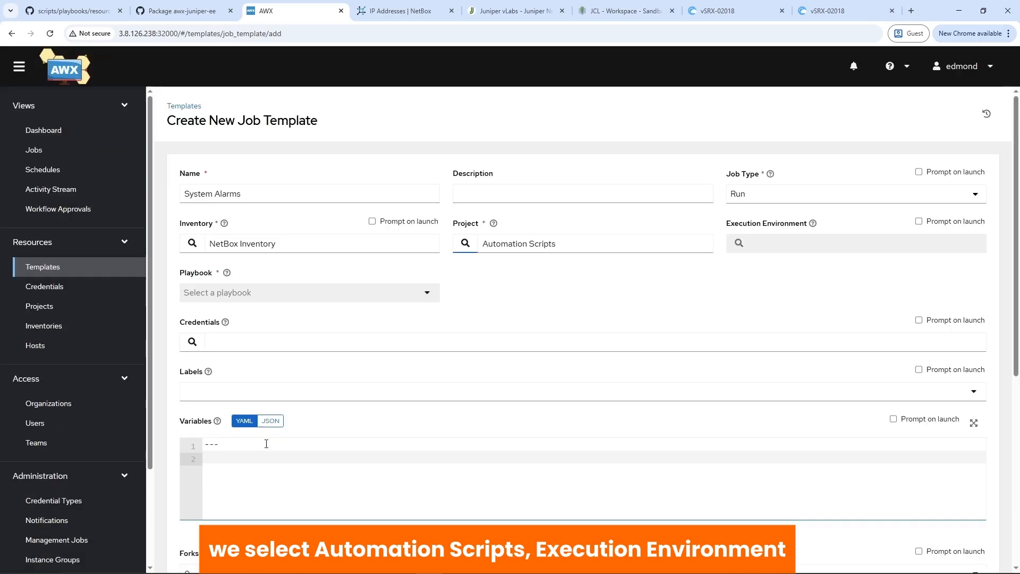
# Set the template's execution environment to Junos EE and its playbook to playbooks/system_alarms.yaml
pyautogui.click(738, 243)
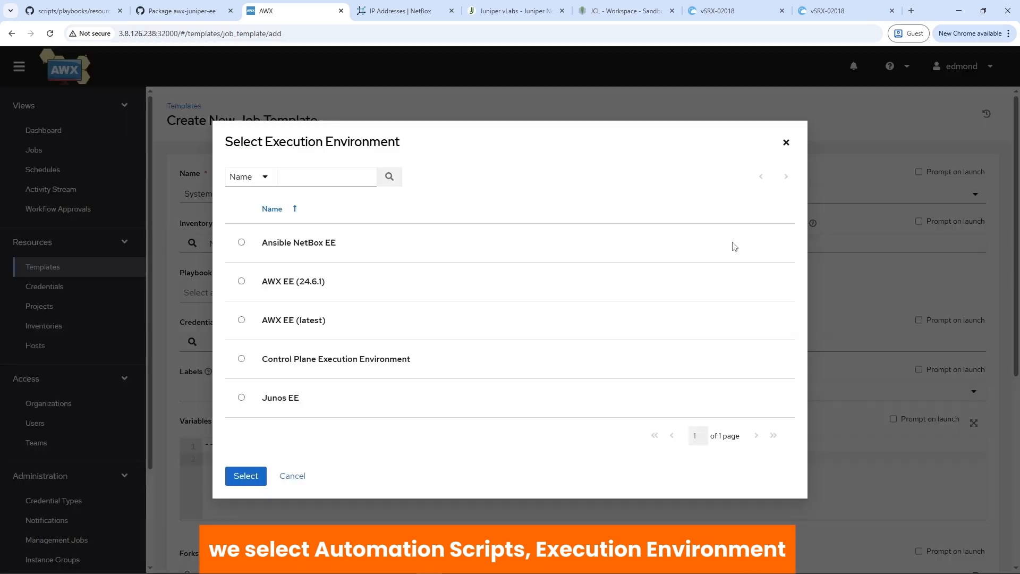
pyautogui.click(241, 397)
pyautogui.click(247, 490)
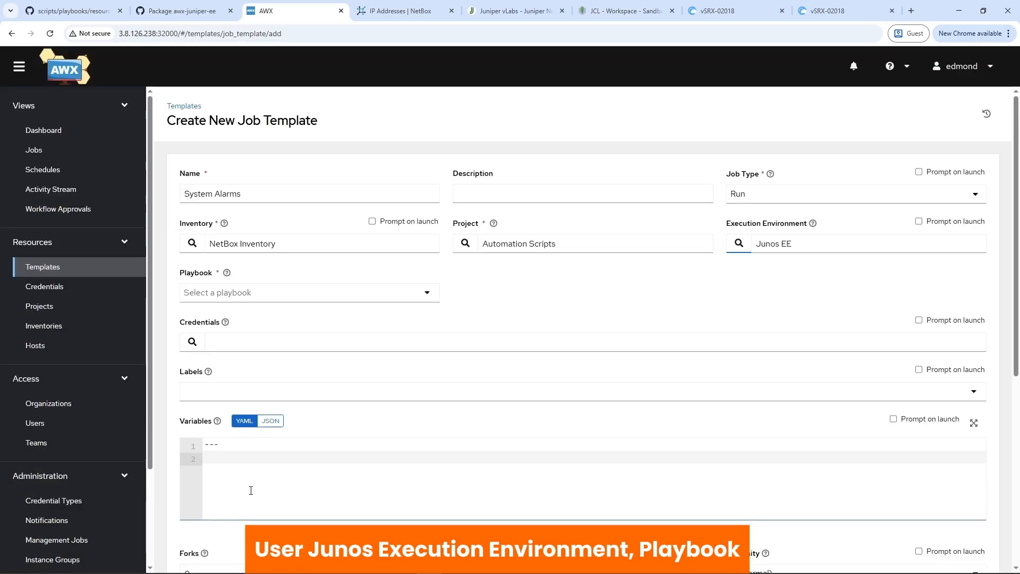
pyautogui.click(236, 298)
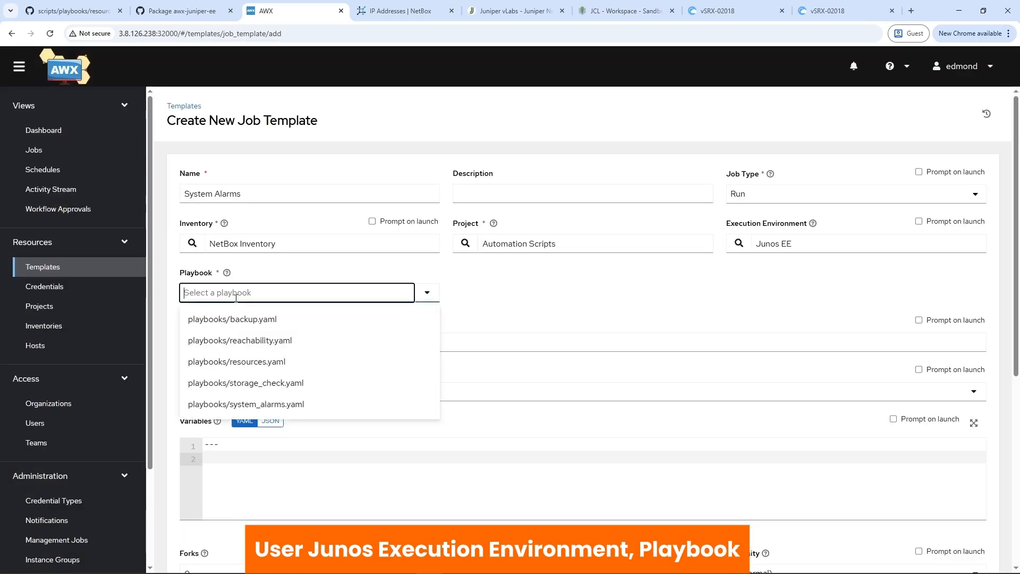
pyautogui.click(241, 404)
# Switch to the GitHub scripts repository and review the playbooks/system_alarms.yaml file
pyautogui.click(74, 10)
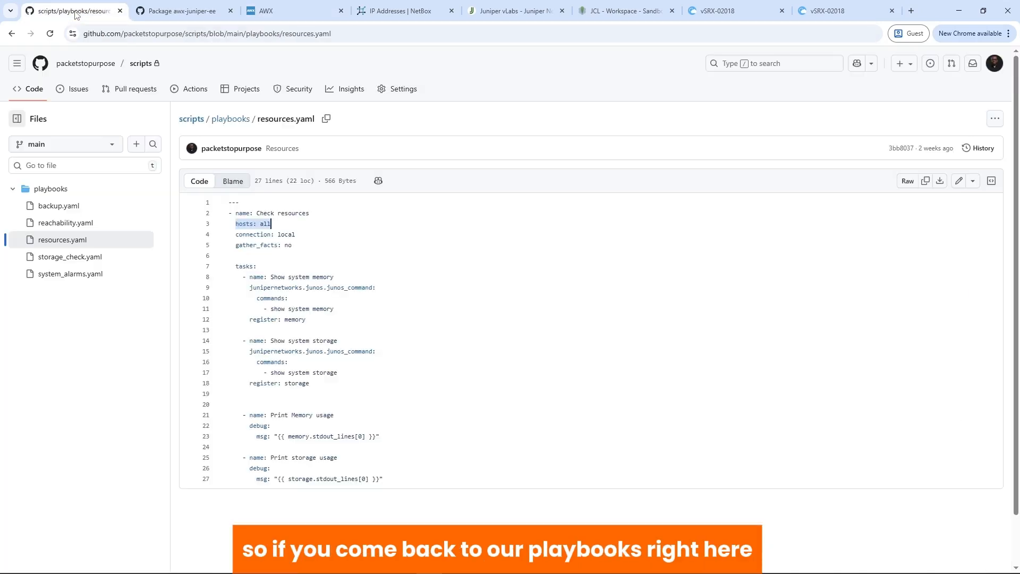
pyautogui.click(235, 121)
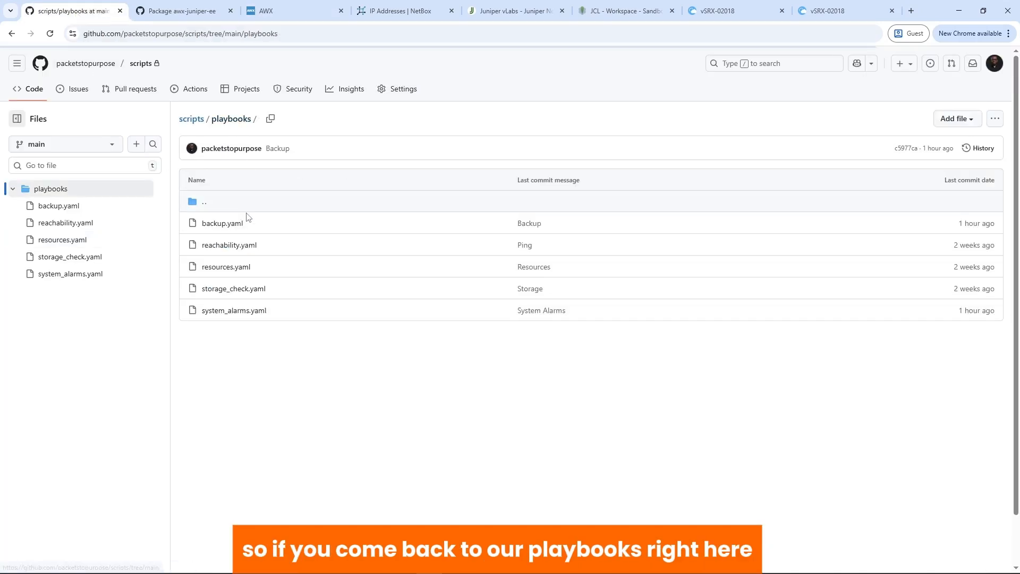
pyautogui.click(227, 313)
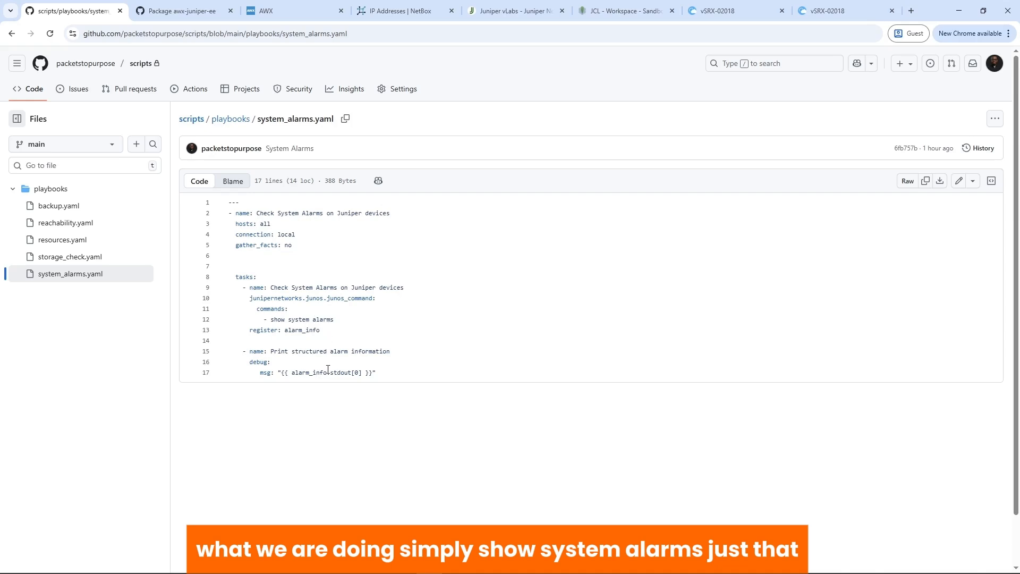
# Switch back to AWX and add the Network Devices credential from the Network category to the System Alarms template
pyautogui.click(262, 14)
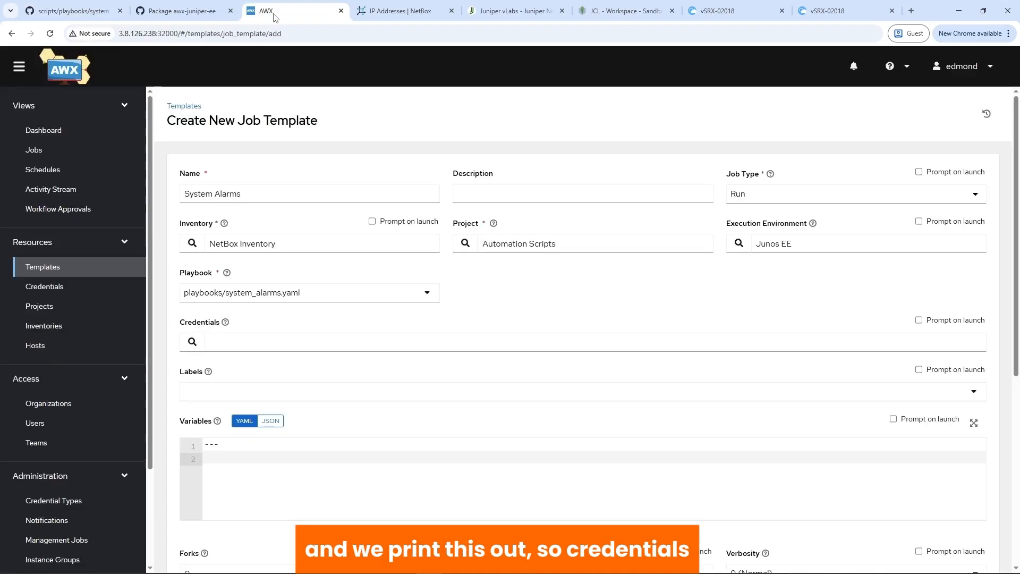
pyautogui.click(192, 343)
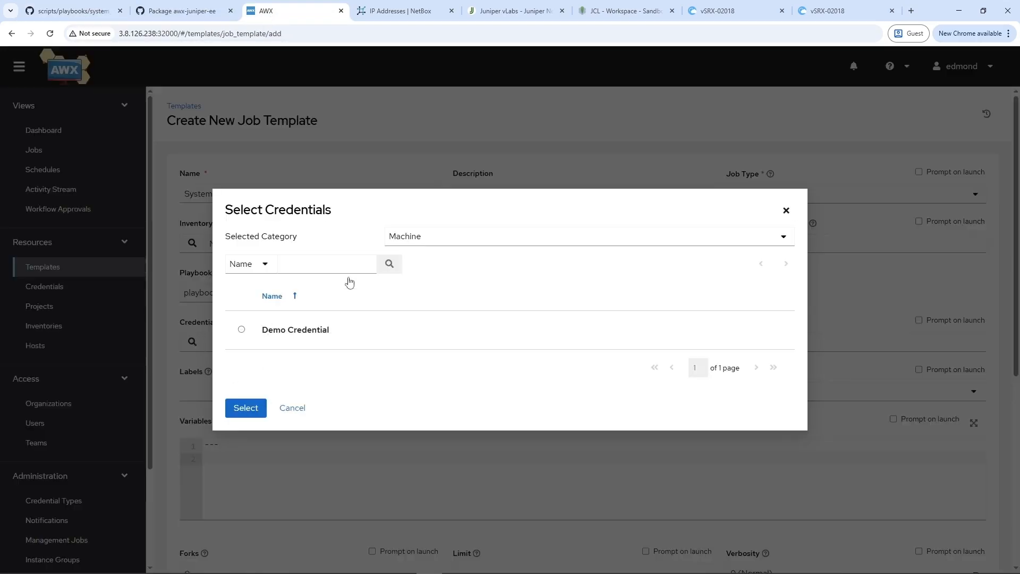
pyautogui.click(419, 240)
pyautogui.click(399, 423)
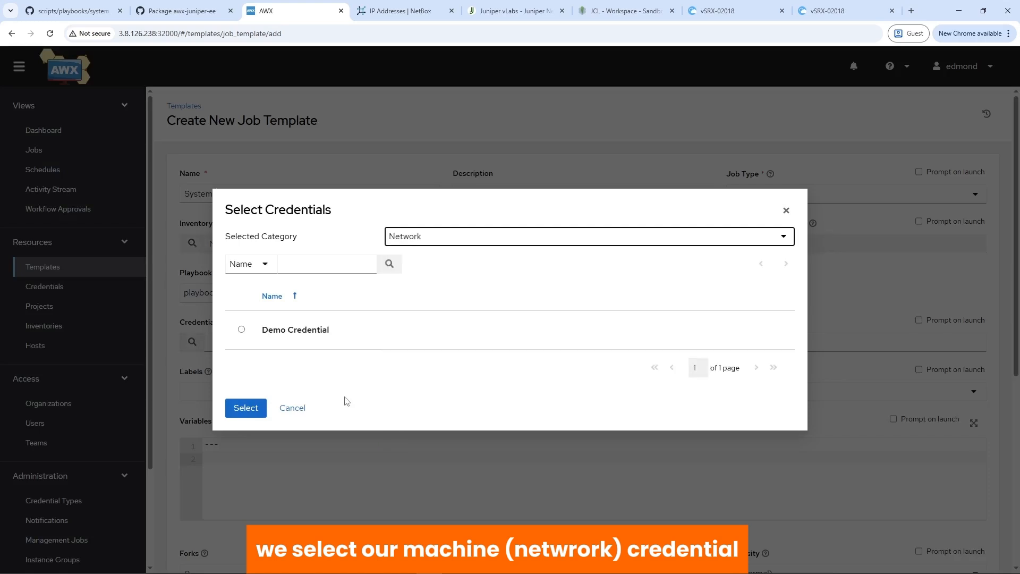
pyautogui.click(242, 330)
pyautogui.click(246, 422)
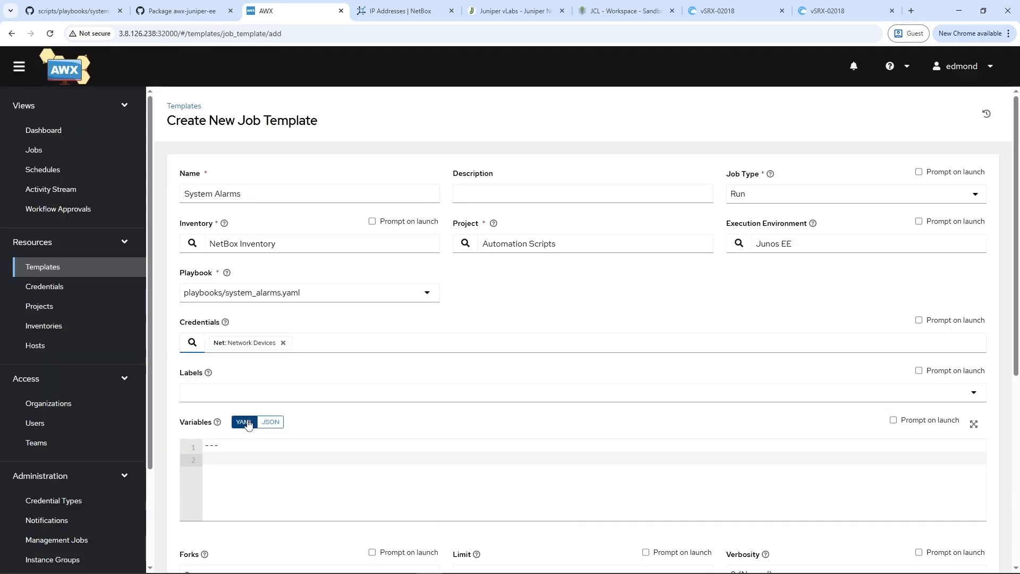
# Add the variable ansible_port: 47001 to the System Alarms job template
pyautogui.scroll(-4, 325, 412)
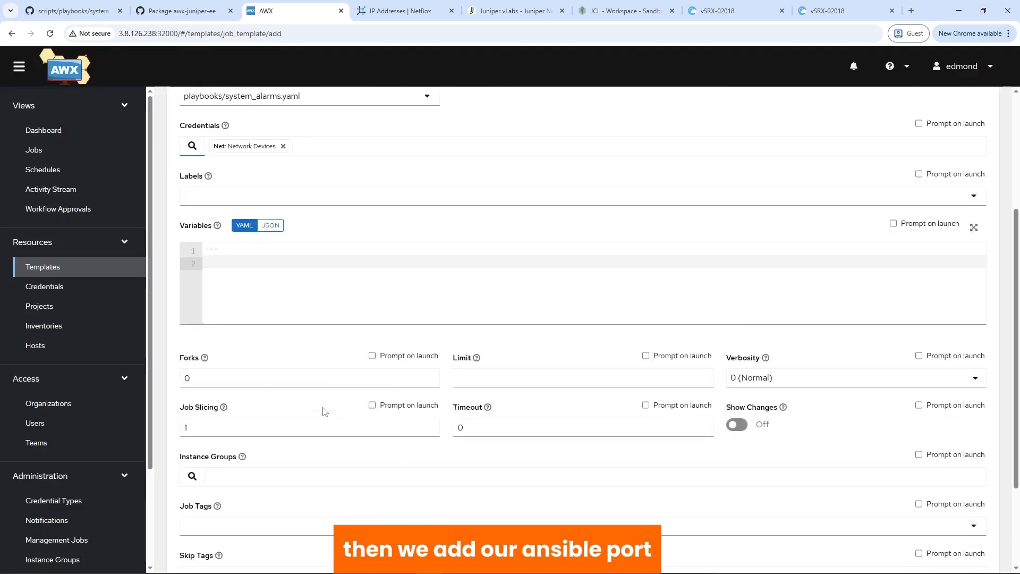
pyautogui.click(262, 234)
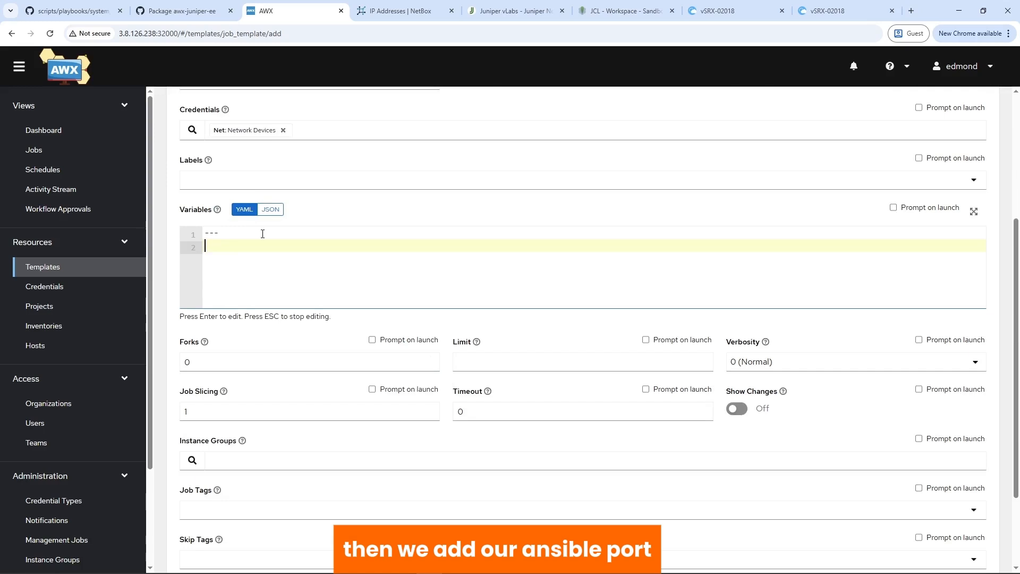
pyautogui.write('ansible_port: 47001')
# Enable prompt on launch for the System Alarms template's limit and save the template
pyautogui.click(646, 340)
pyautogui.click(537, 370)
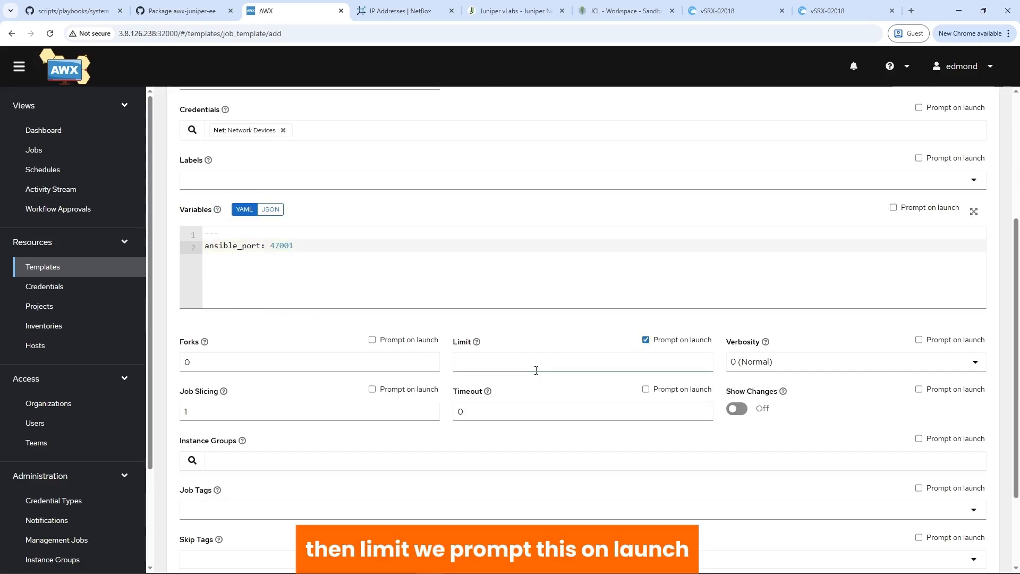
pyautogui.scroll(-3, 535, 380)
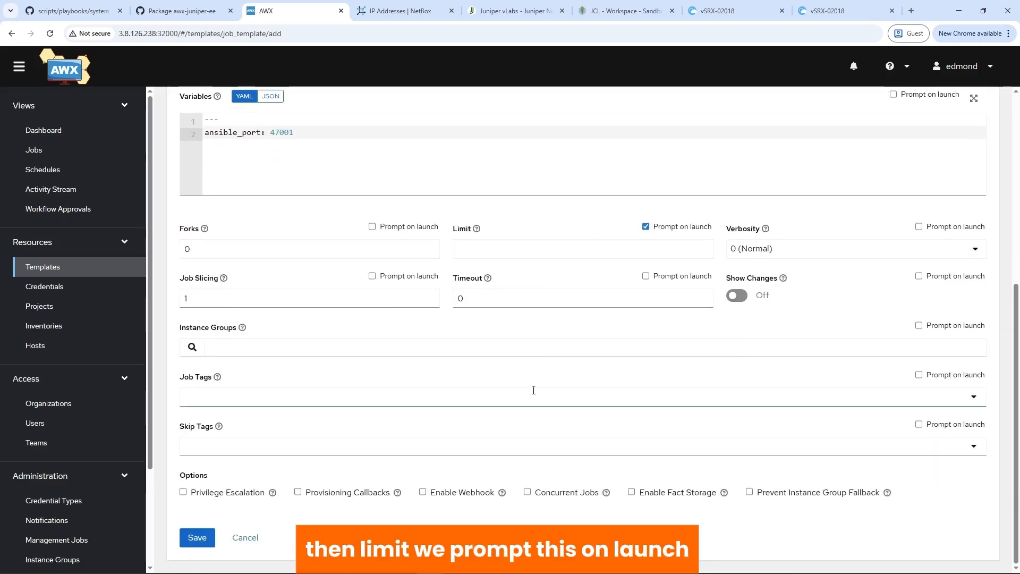
pyautogui.click(196, 537)
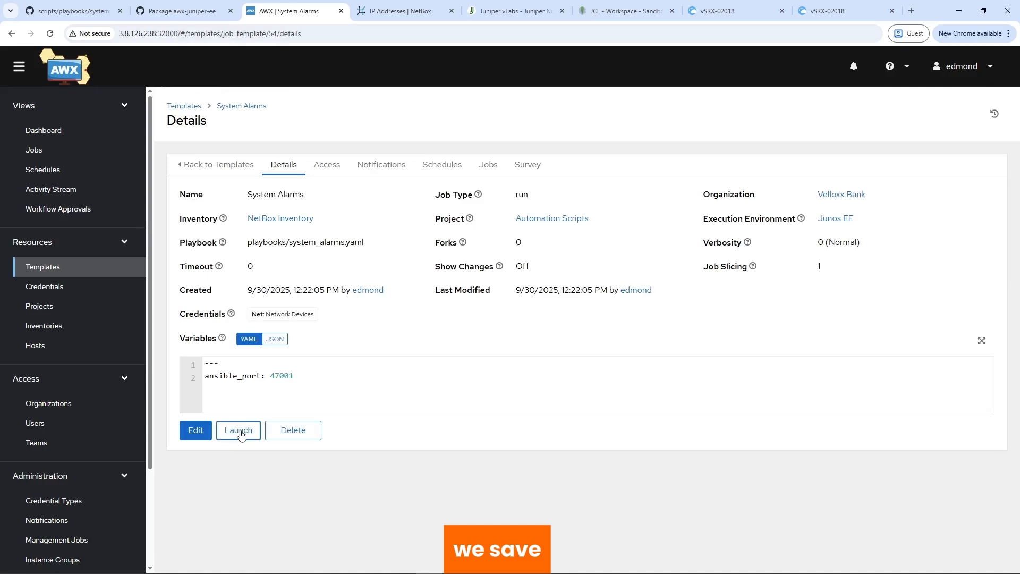
# Launch the System Alarms job template with the limit set to ACC-DC-VPN-GW
pyautogui.click(239, 430)
pyautogui.click(385, 191)
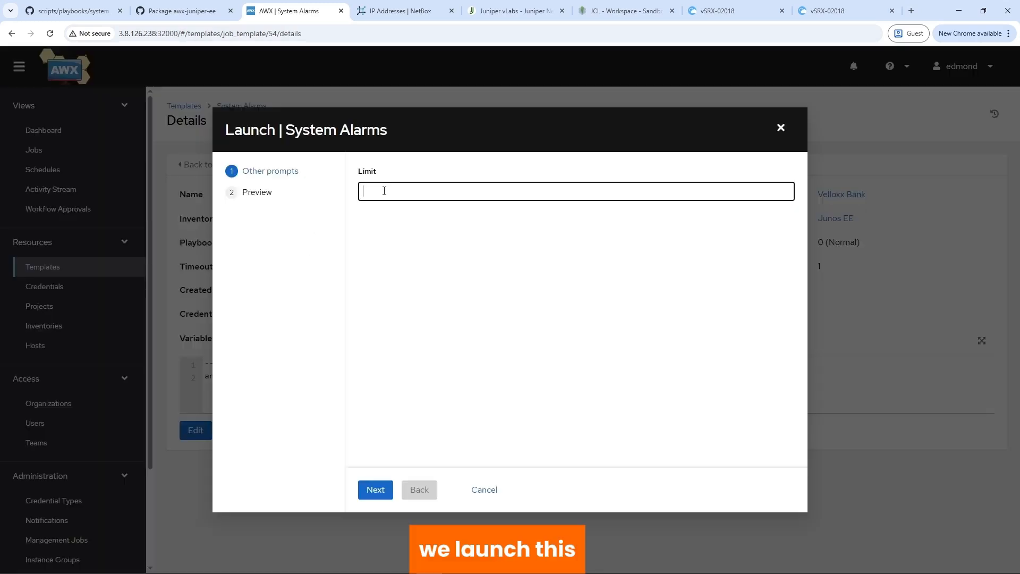
pyautogui.write('ACC-')
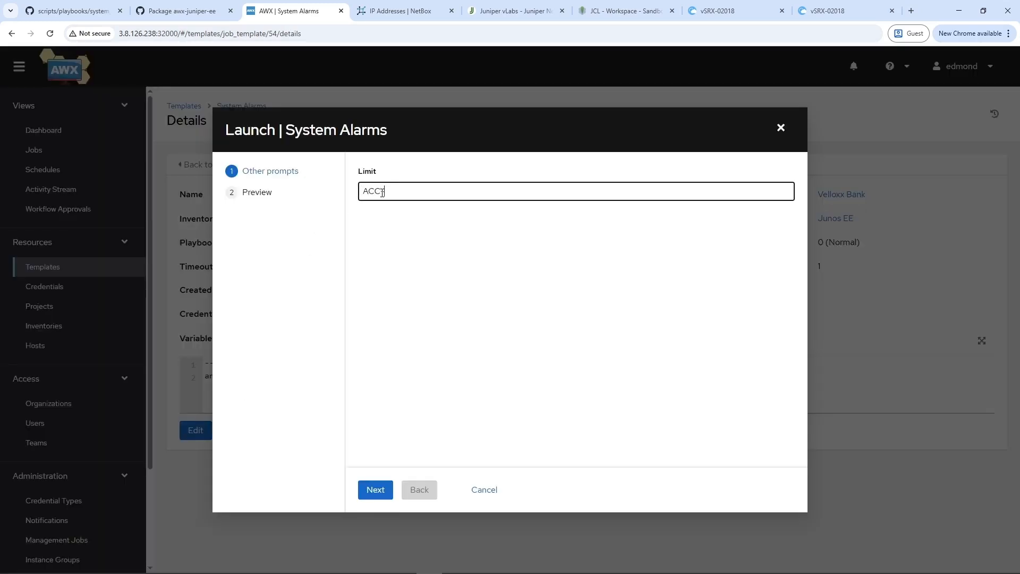
pyautogui.write('DC-VPN-GW')
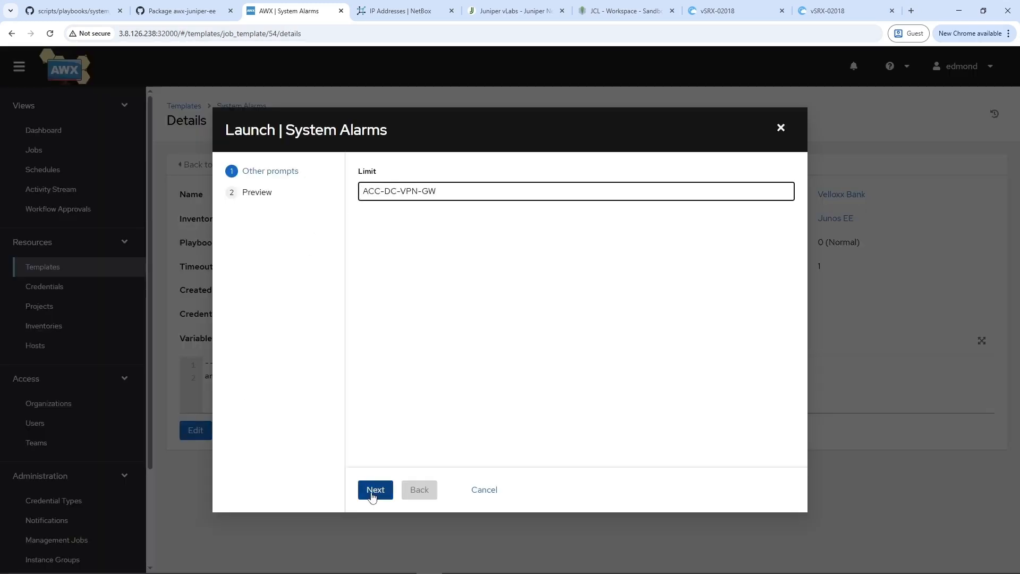
pyautogui.click(373, 496)
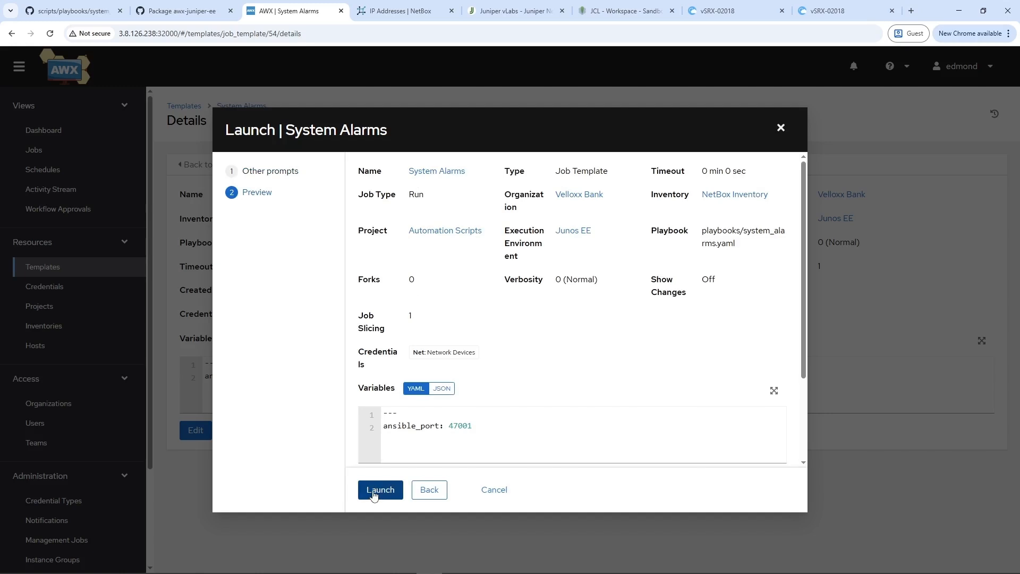
pyautogui.click(374, 489)
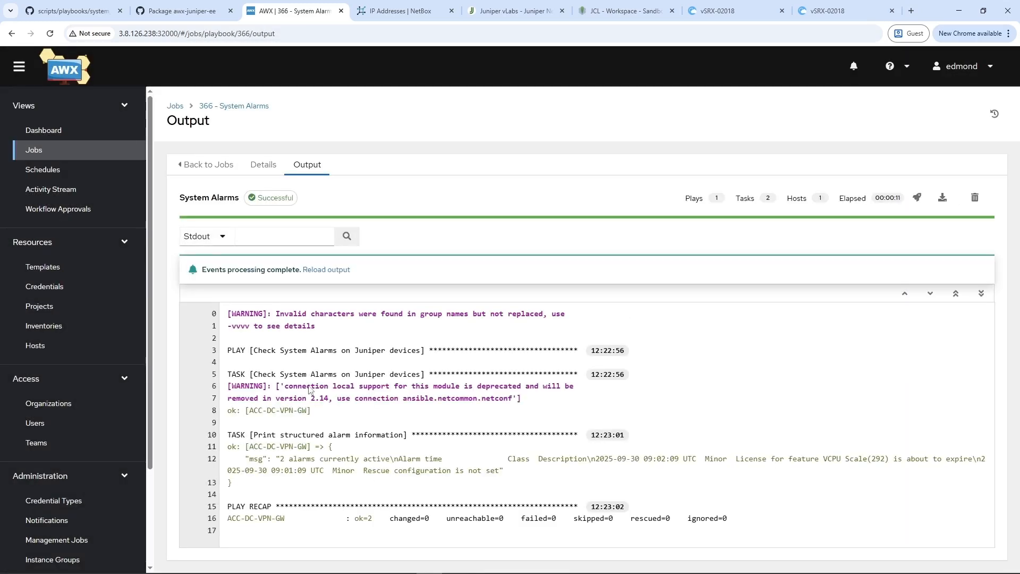
# Examine the JSON host details of the ACC-DC-VPN-GW result in the System Alarms job output, and close them
pyautogui.click(282, 411)
pyautogui.click(203, 296)
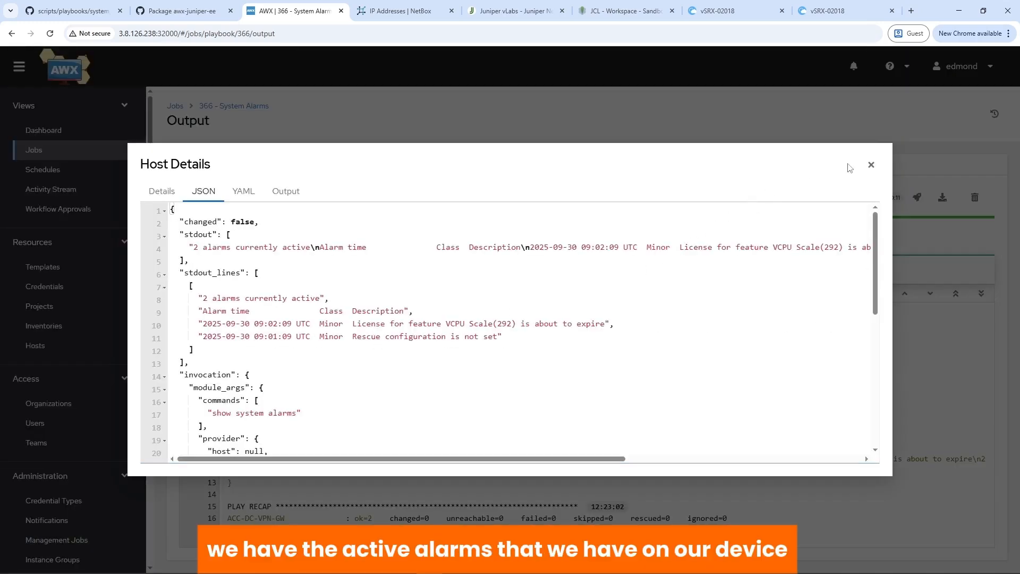
pyautogui.click(871, 165)
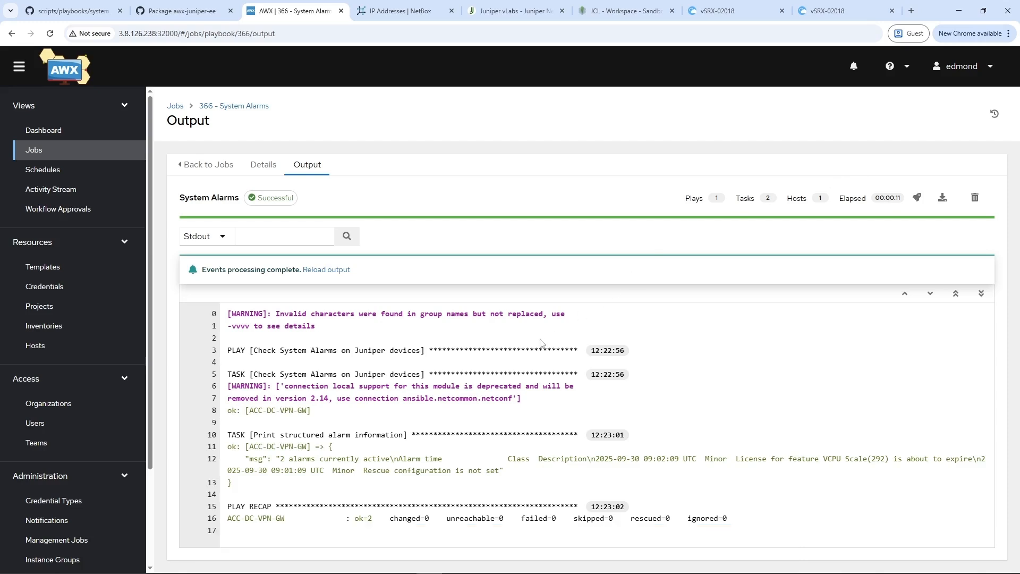
# Look up the groups of the ACC-DC-VPN-GW host and copy the group name vpn-gateway
pyautogui.click(39, 152)
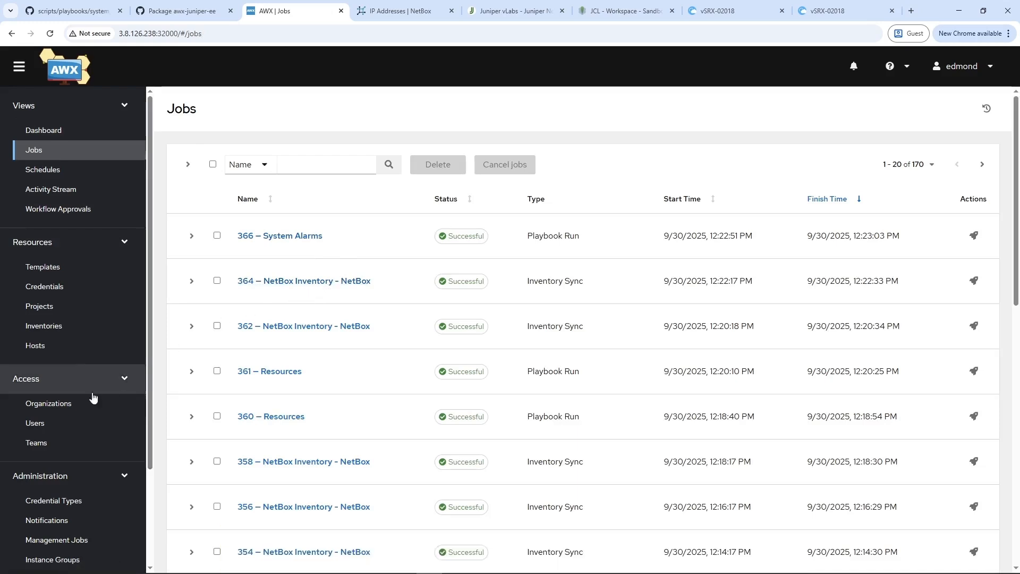
pyautogui.click(50, 353)
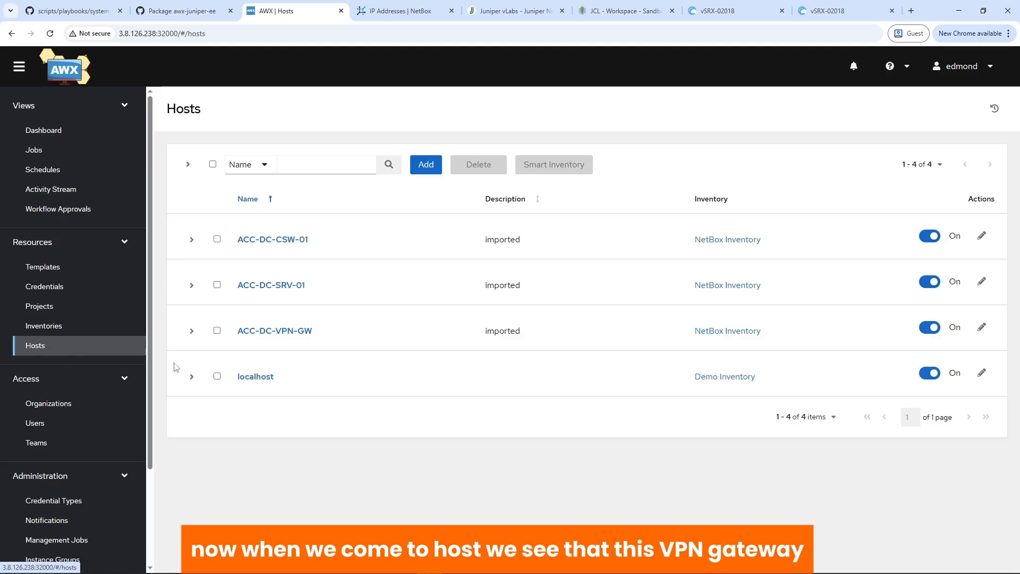
pyautogui.click(269, 330)
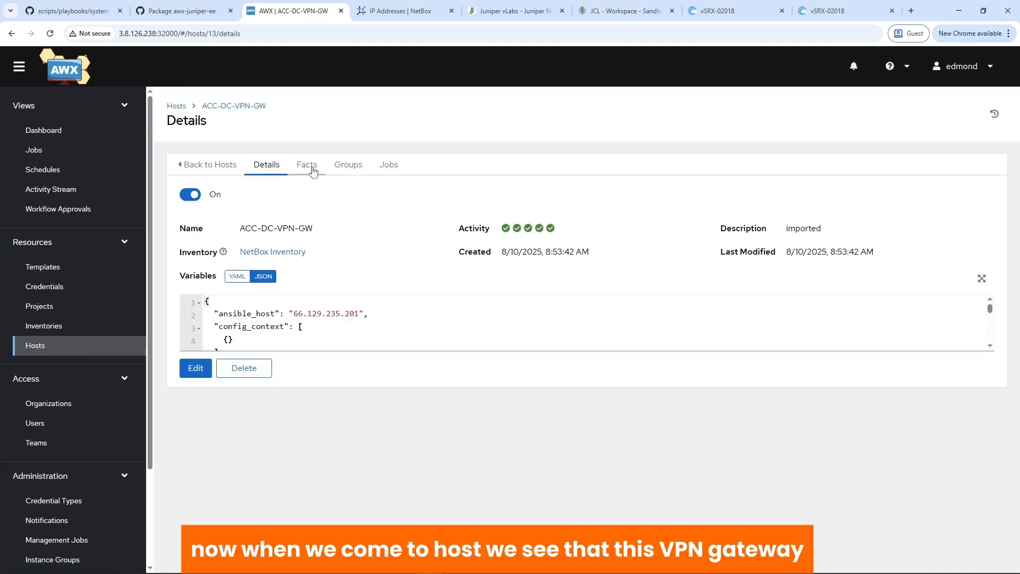
pyautogui.click(348, 166)
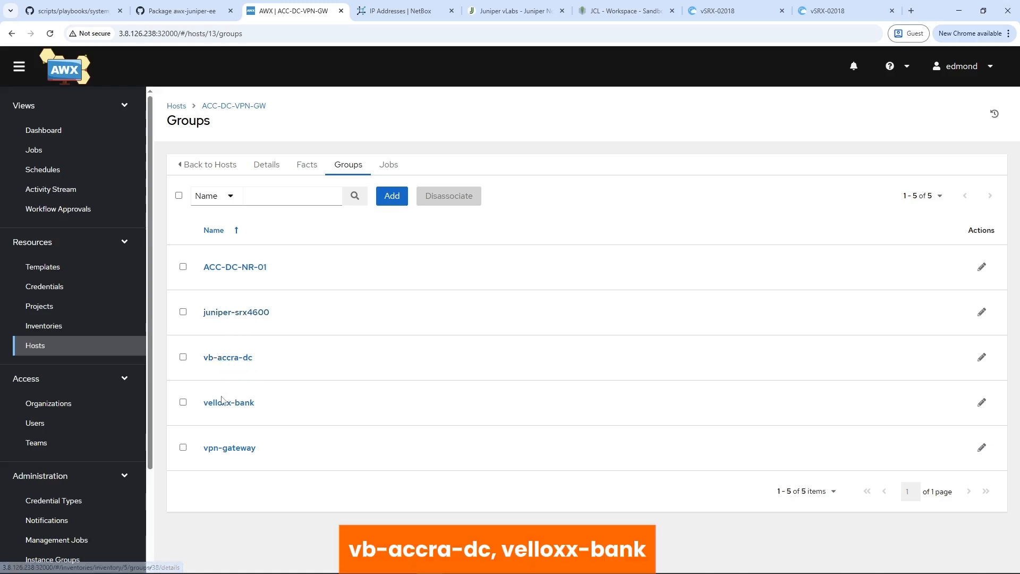
pyautogui.tripleClick(270, 455)
pyautogui.hotkey('ctrl', 'c')
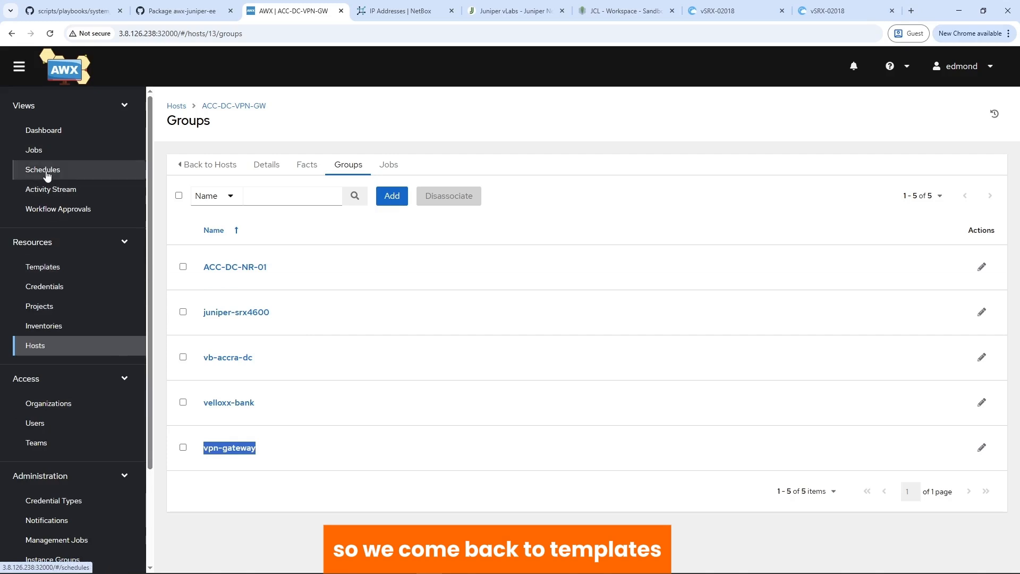
# Launch the System Alarms job template limited to the vpn-gateway group and reload the job output
pyautogui.click(50, 268)
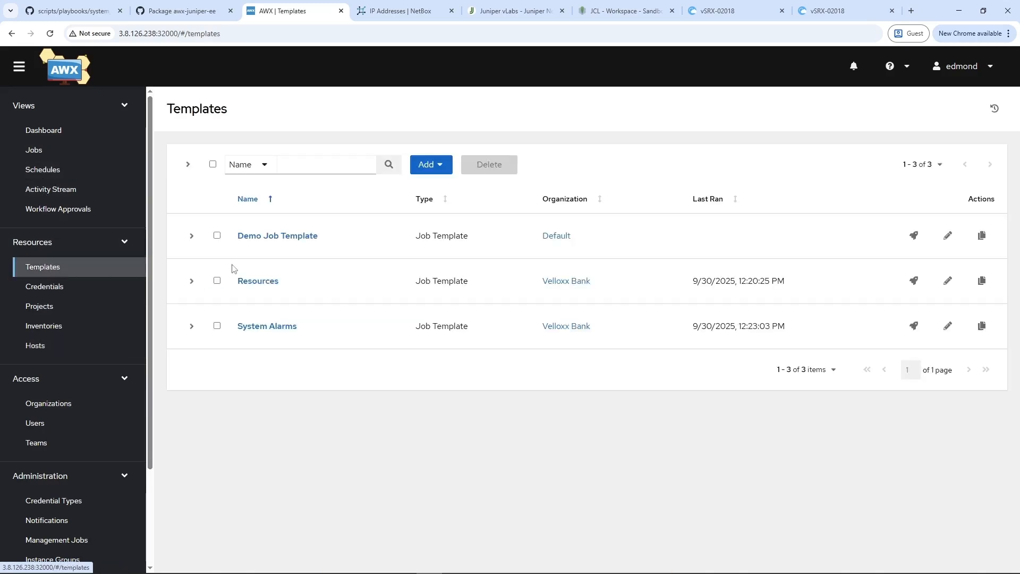
pyautogui.click(267, 326)
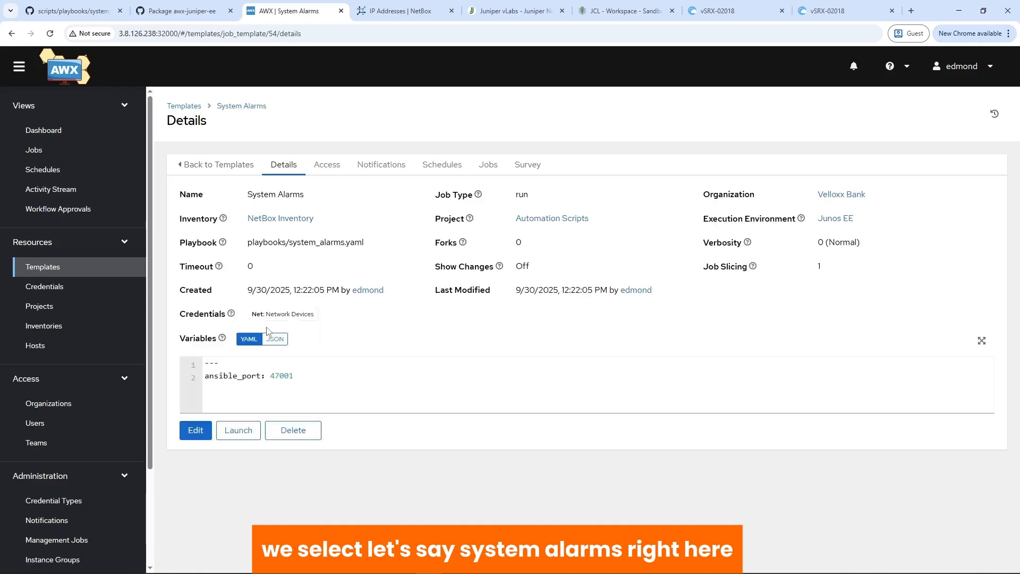
pyautogui.click(238, 431)
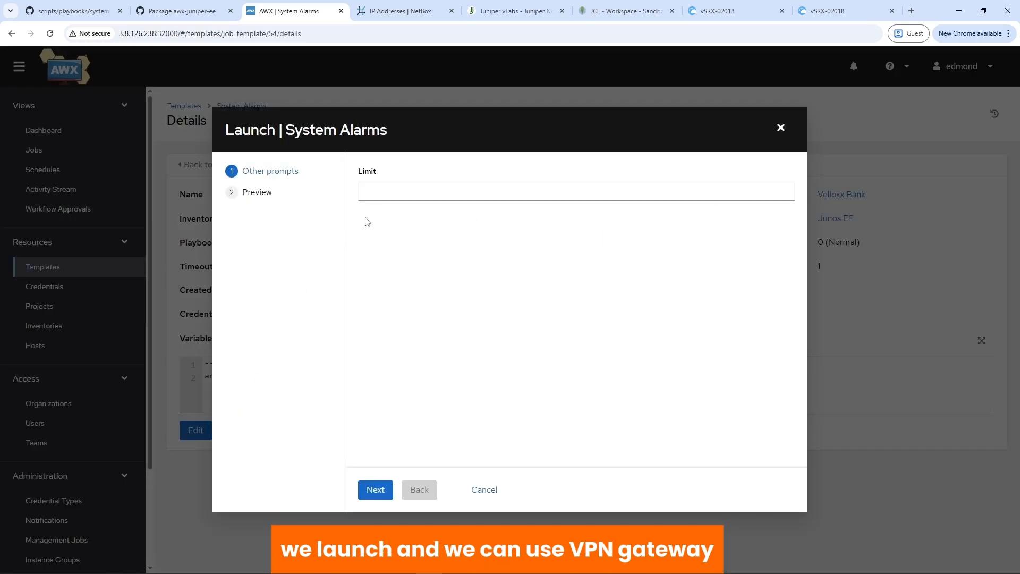
pyautogui.click(371, 193)
pyautogui.hotkey('ctrl', 'v')
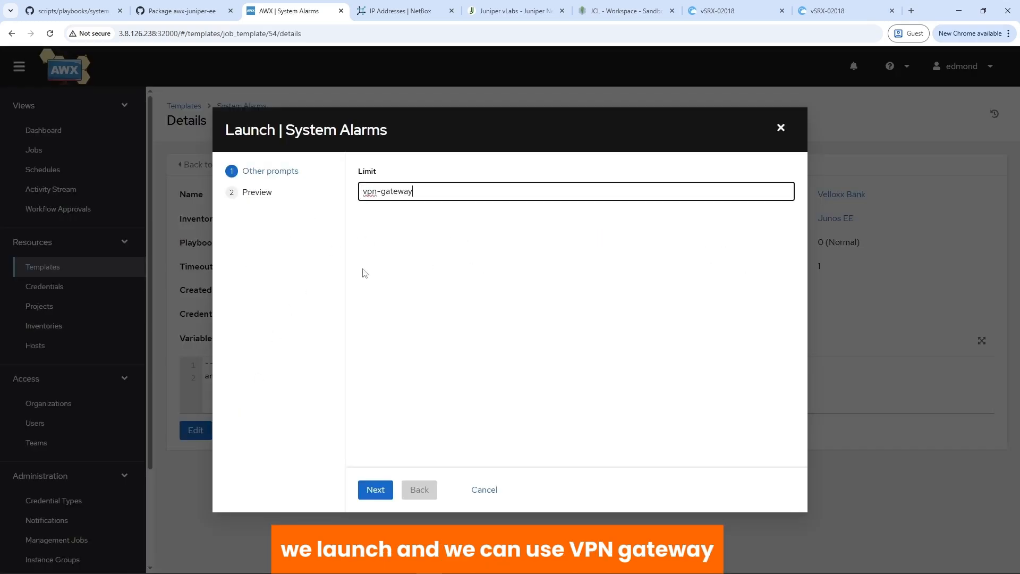
pyautogui.click(375, 489)
pyautogui.click(379, 490)
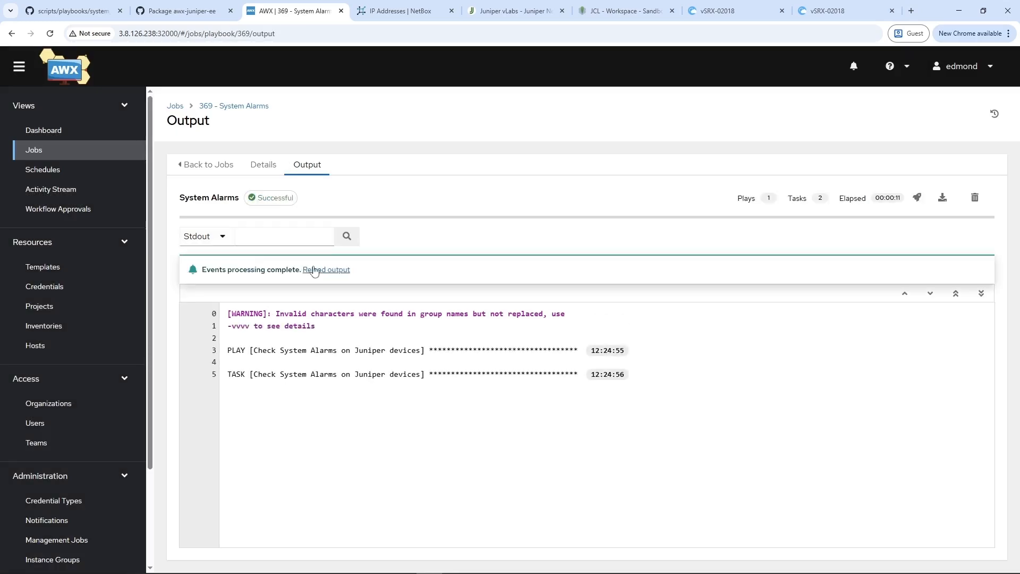
pyautogui.click(318, 270)
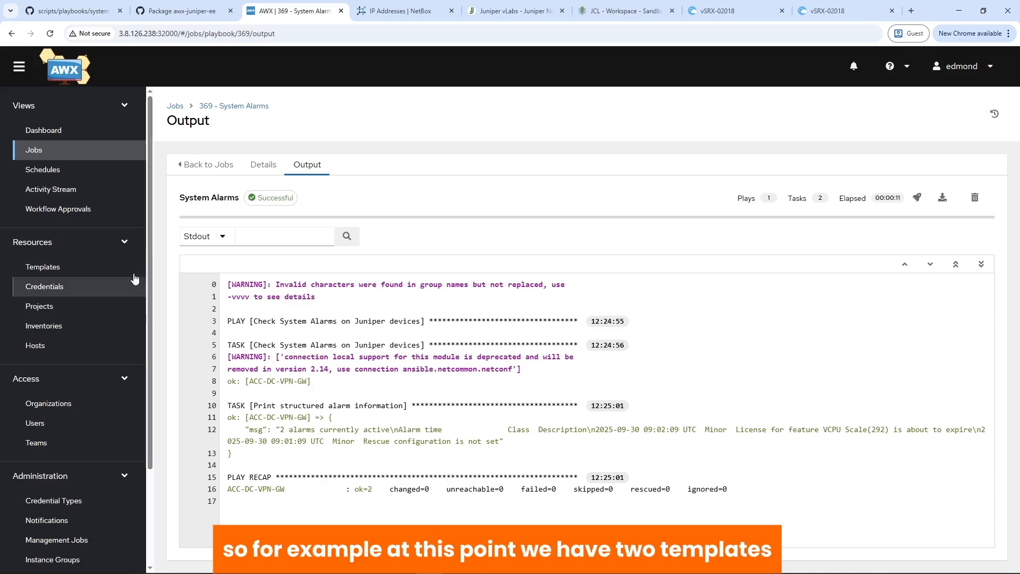
# Return to the list of templates and check which template types can be added, without creating one
pyautogui.click(53, 279)
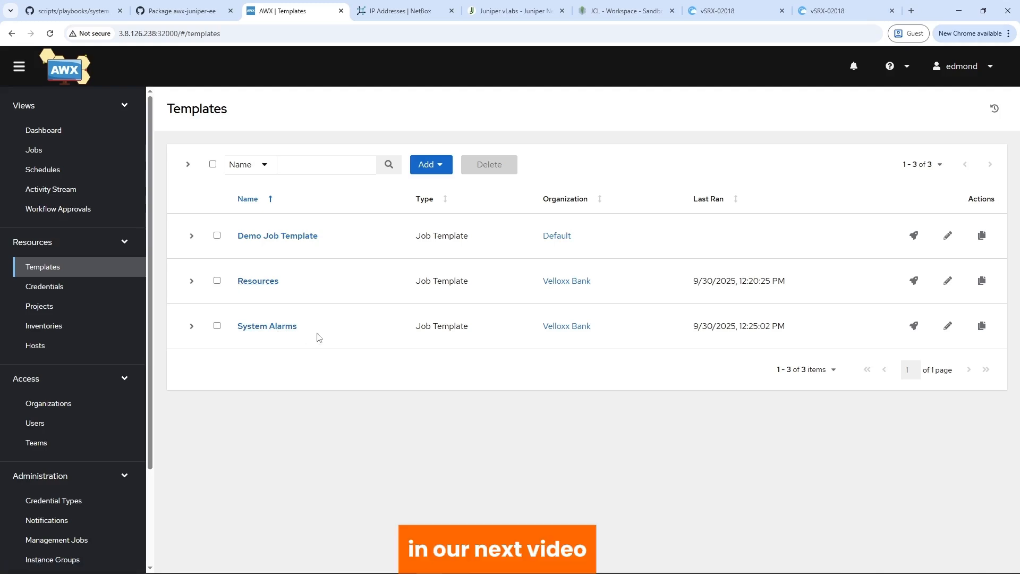
pyautogui.click(446, 169)
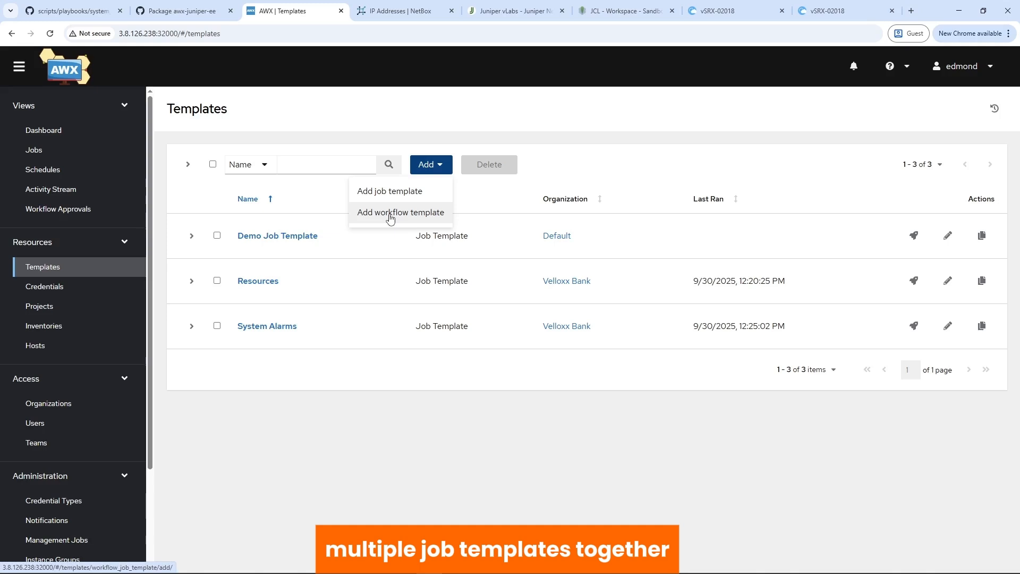
pyautogui.click(350, 378)
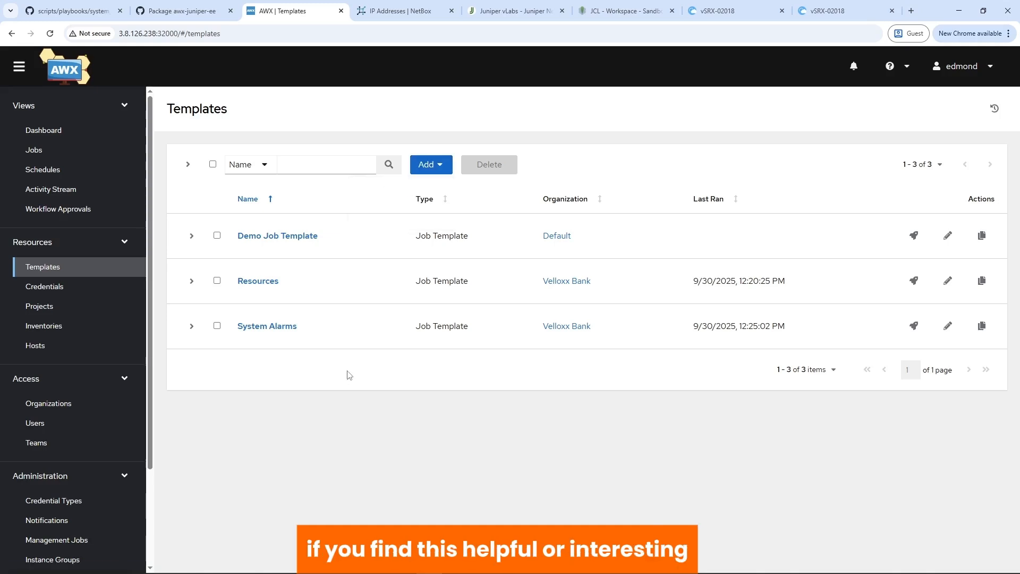